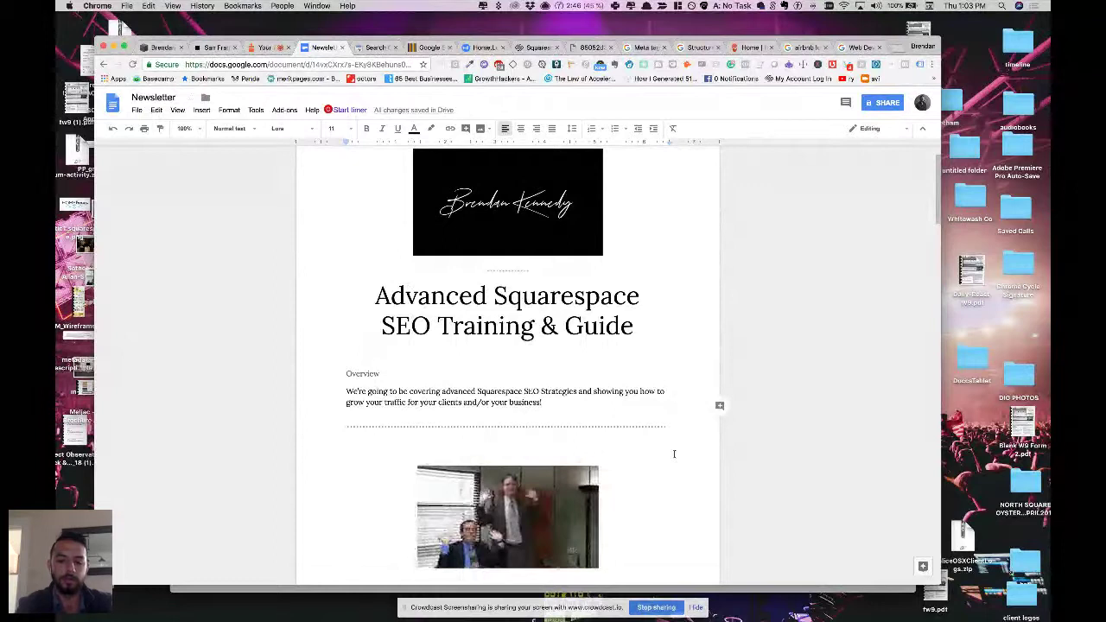
Review the Newsletter guide's overview and its table of contents, from Introduction through Tools, Research, & Content Strategy.
scroll(674, 452, "down", 1)
left_click(478, 426)
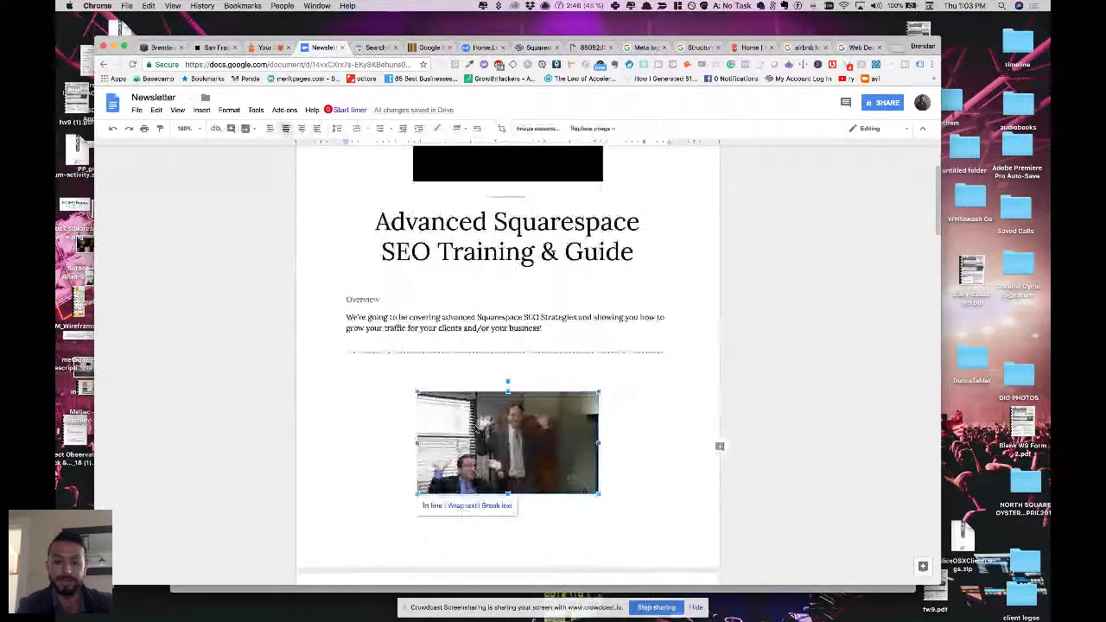
scroll(702, 340, "down", 2)
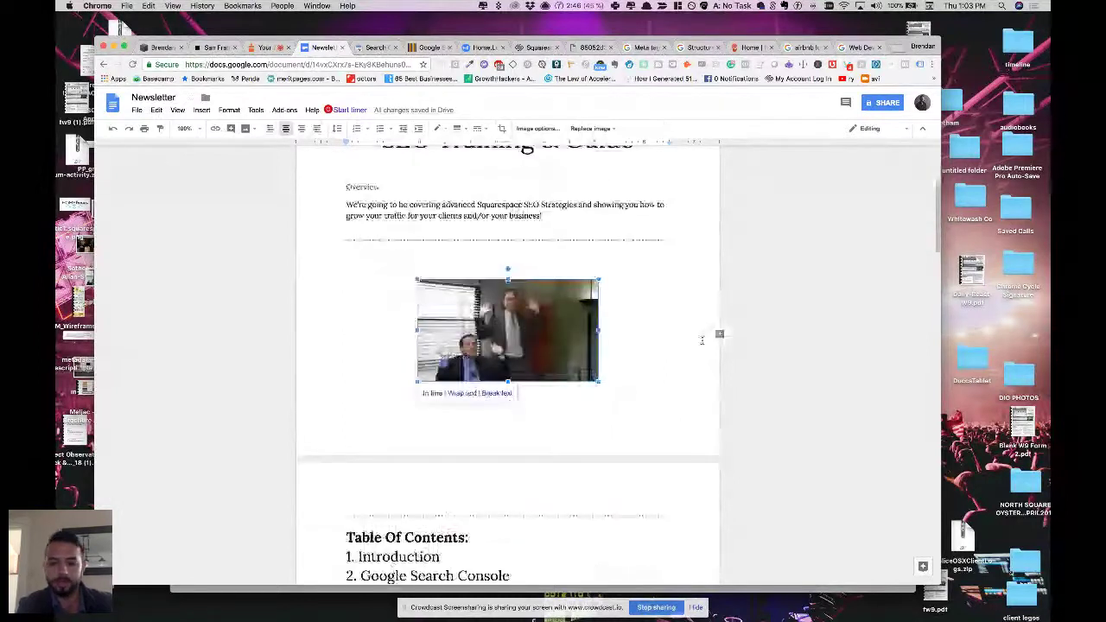
scroll(683, 372, "down", 1)
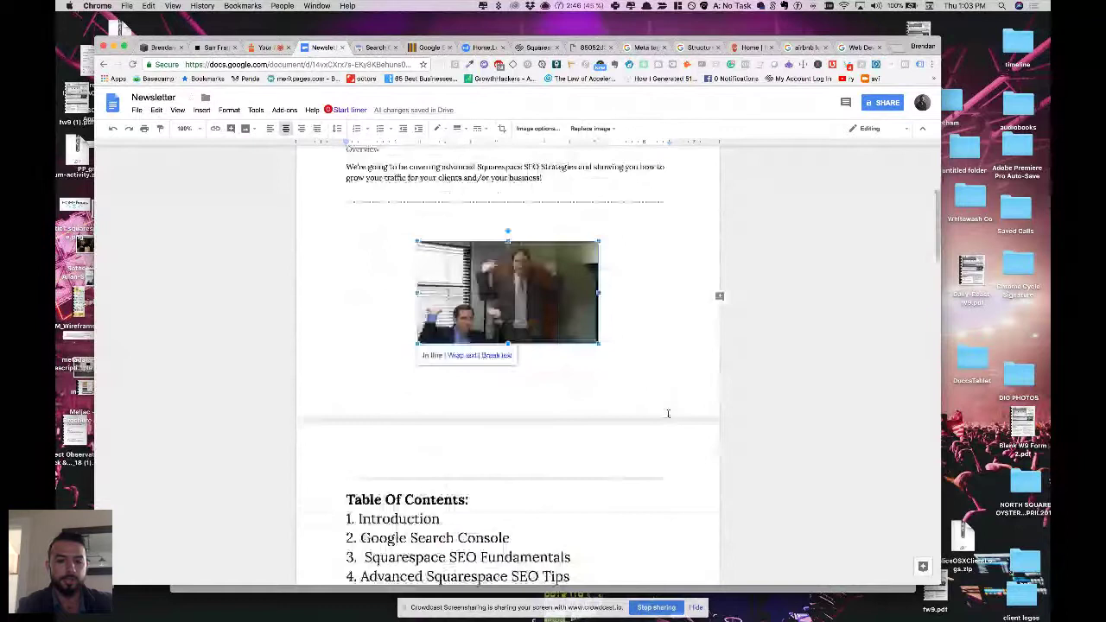
scroll(669, 414, "down", 3)
left_click(419, 420)
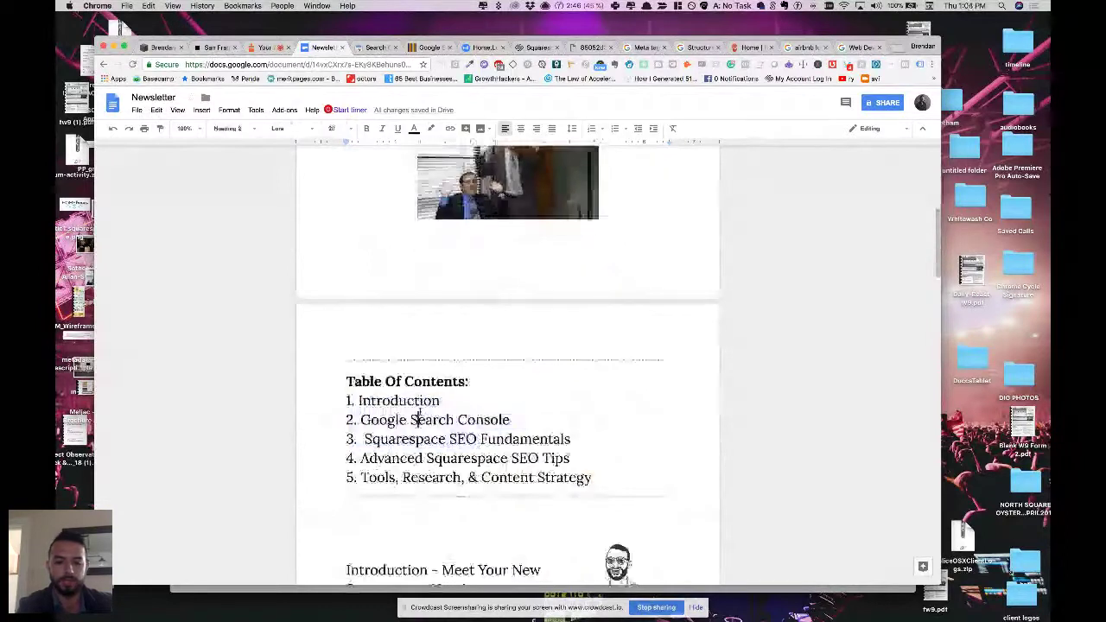
scroll(419, 416, "down", 1)
left_click_drag(410, 398, 372, 398)
left_click(532, 416)
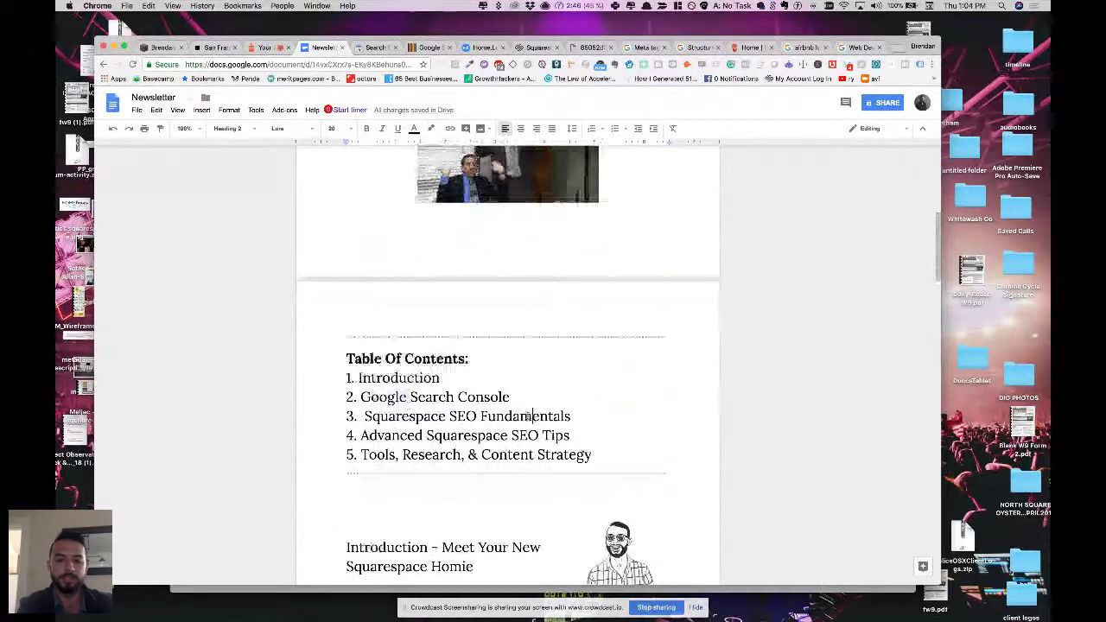
scroll(532, 416, "down", 3)
left_click_drag(360, 304, 573, 324)
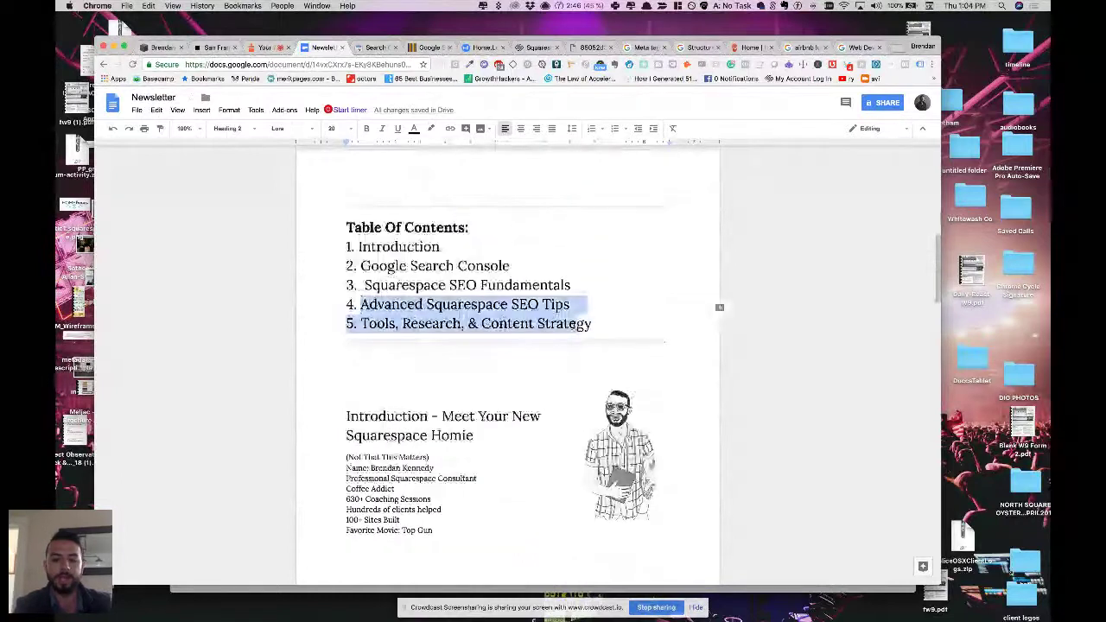
left_click(577, 324)
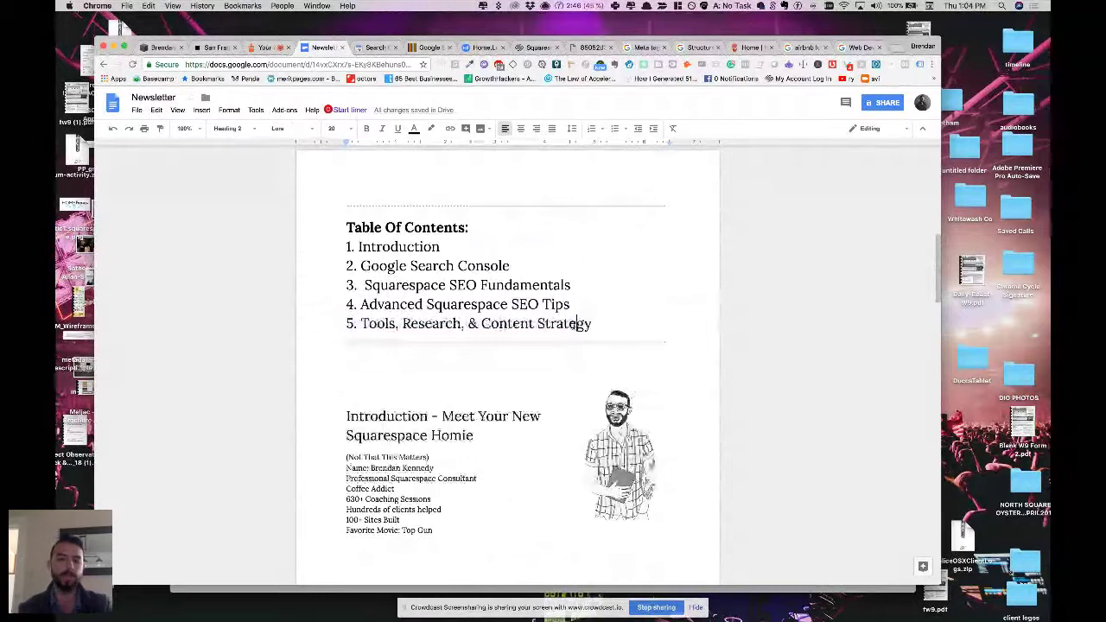
Read the guide's Introduction section and the section on Google Search Console.
scroll(574, 325, "down", 4)
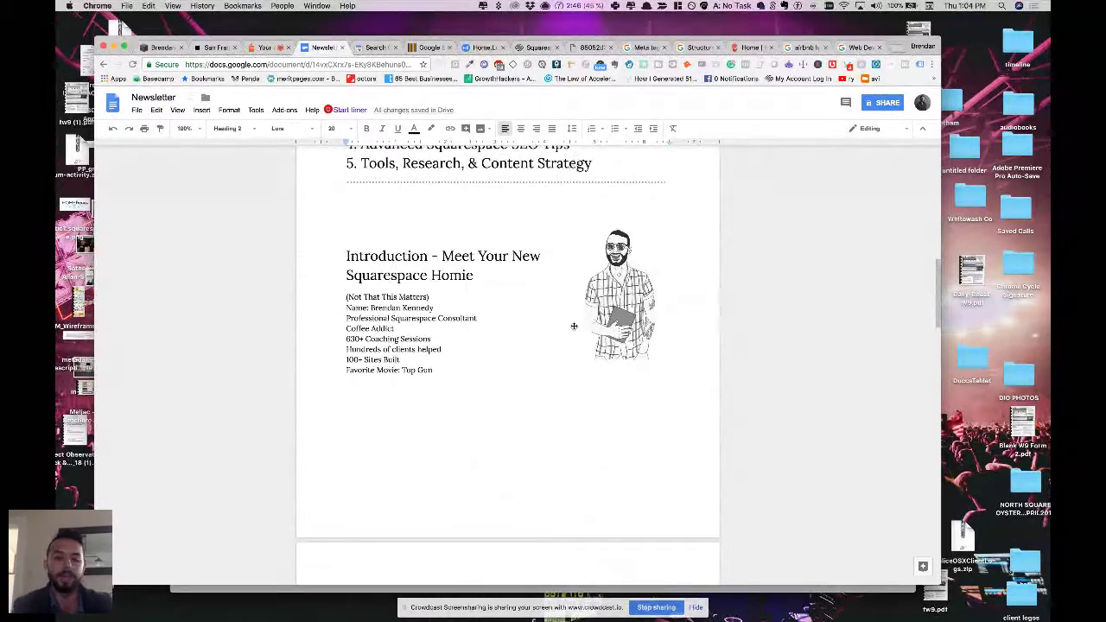
scroll(574, 326, "down", 1)
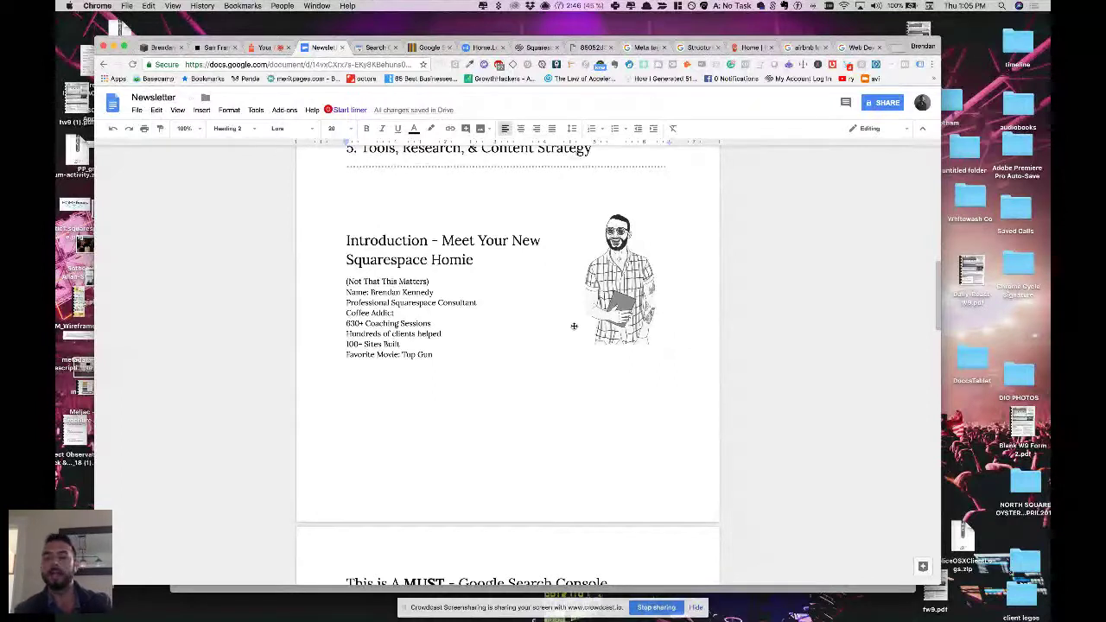
scroll(574, 326, "down", 8)
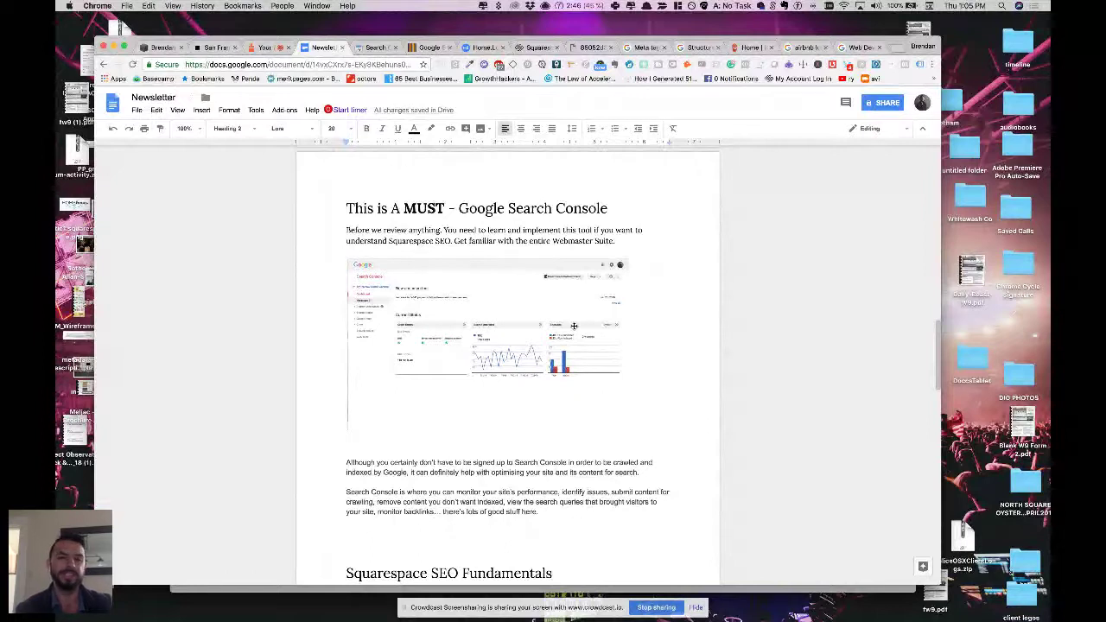
Examine the site's Index Status report in Search Console, then return to the guide's Squarespace SEO Fundamentals section.
left_click(375, 52)
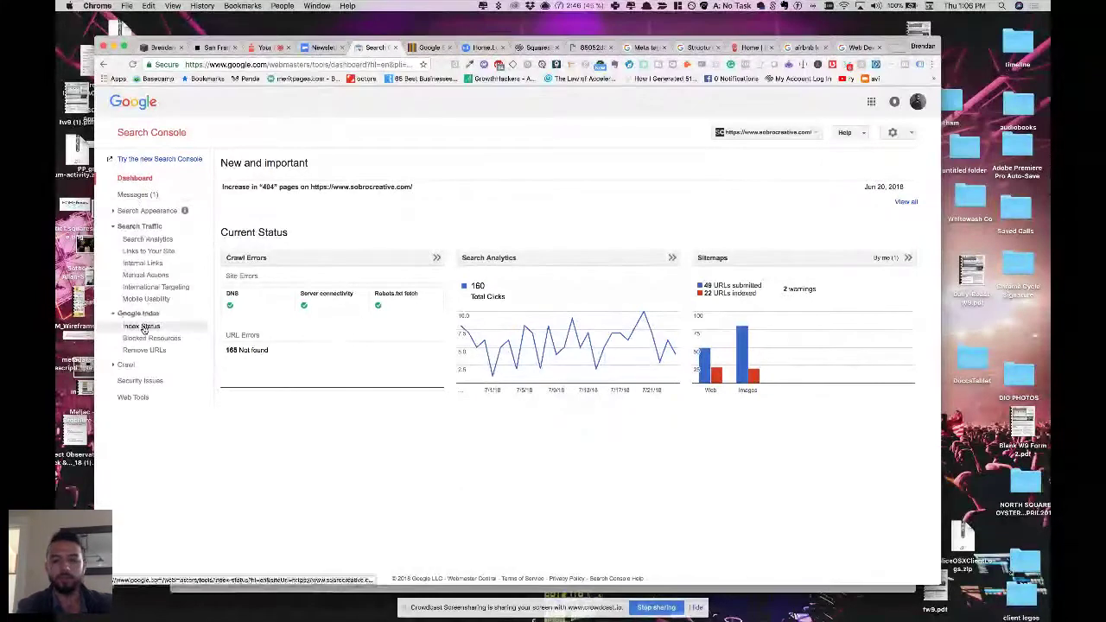
left_click(142, 326)
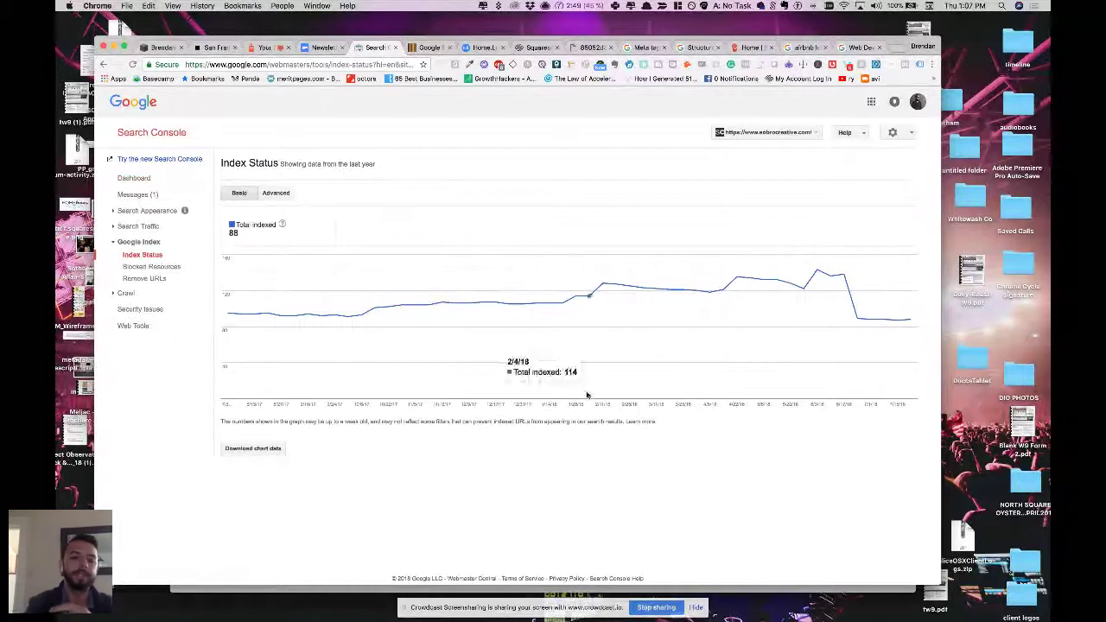
left_click(149, 179)
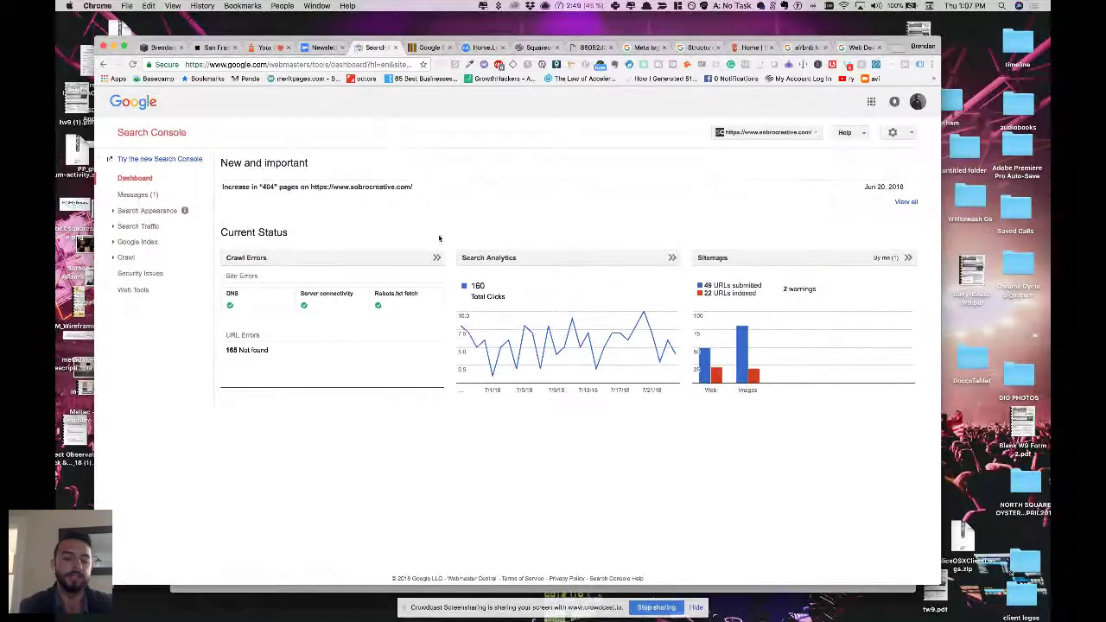
key("ctrl+shift+Tab")
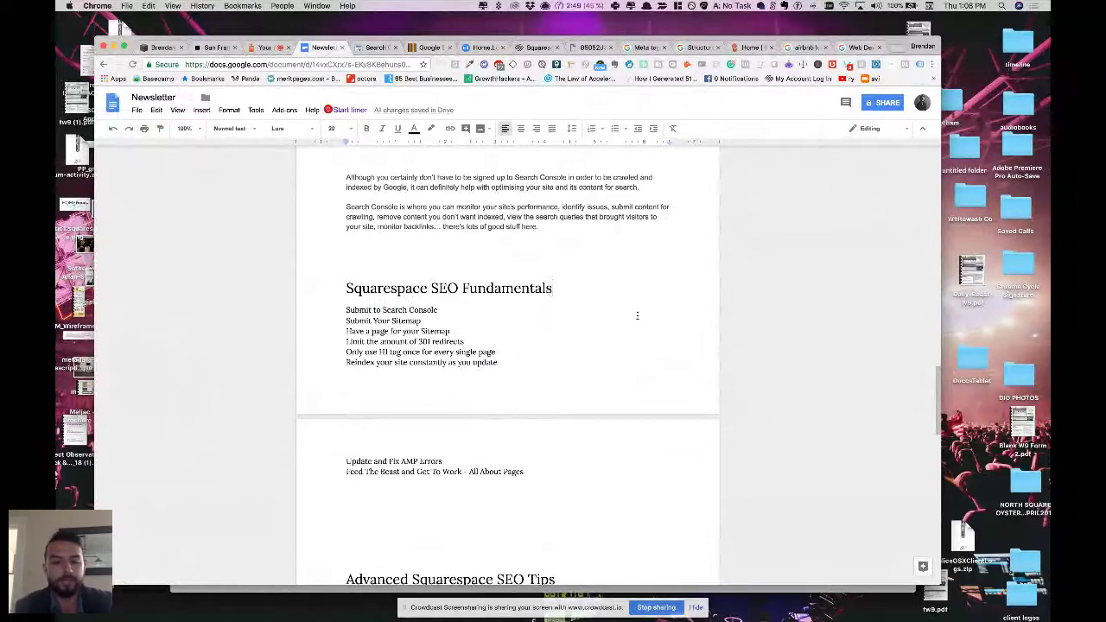
Search Google for "google webmaster tools" and open Search Console from the Google Webmasters site.
left_click(364, 49)
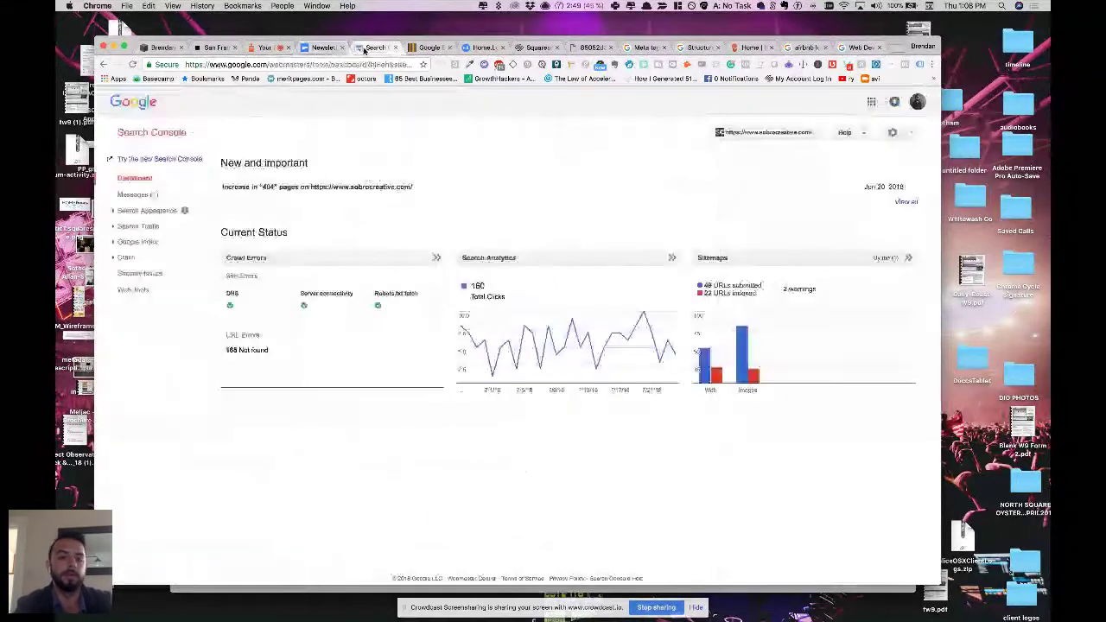
key("super+l")
type("google webmaster tools")
key("Return")
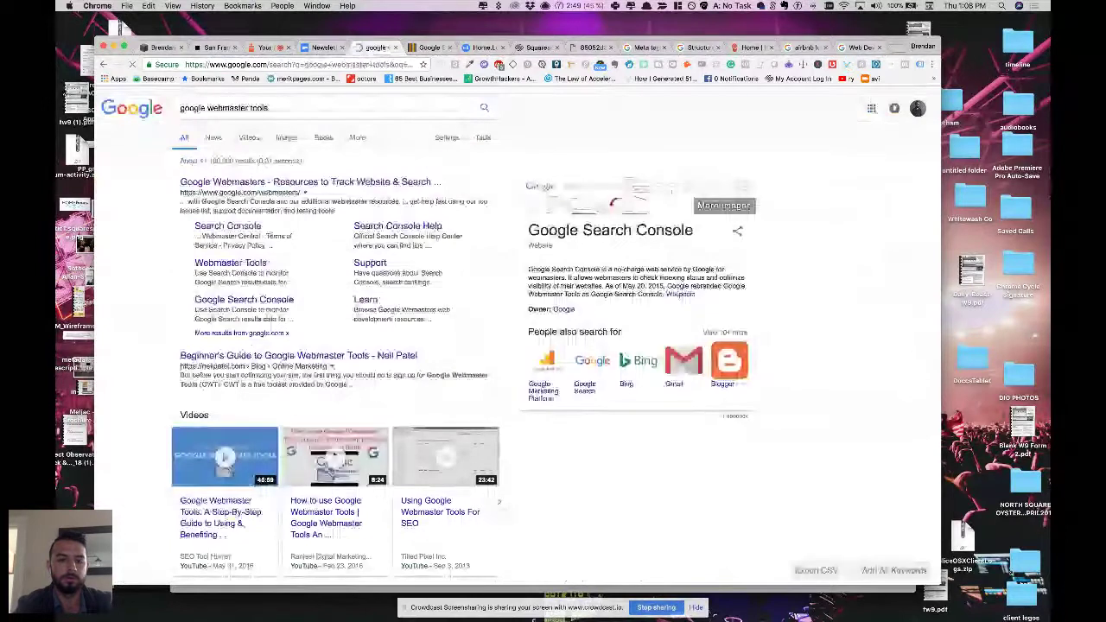
left_click(322, 182)
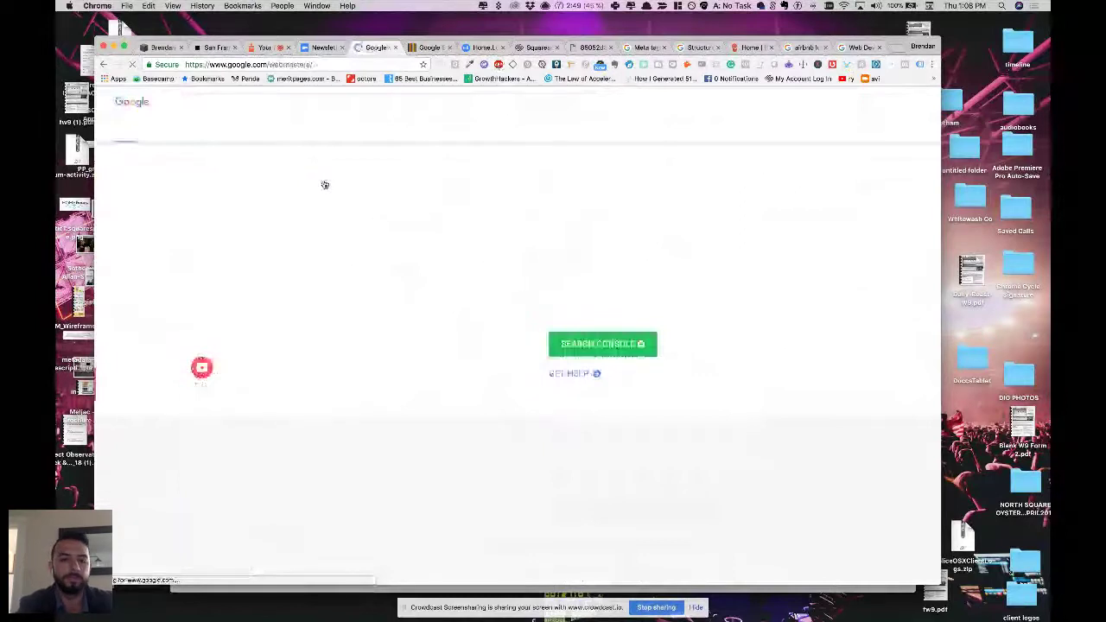
left_click(624, 343)
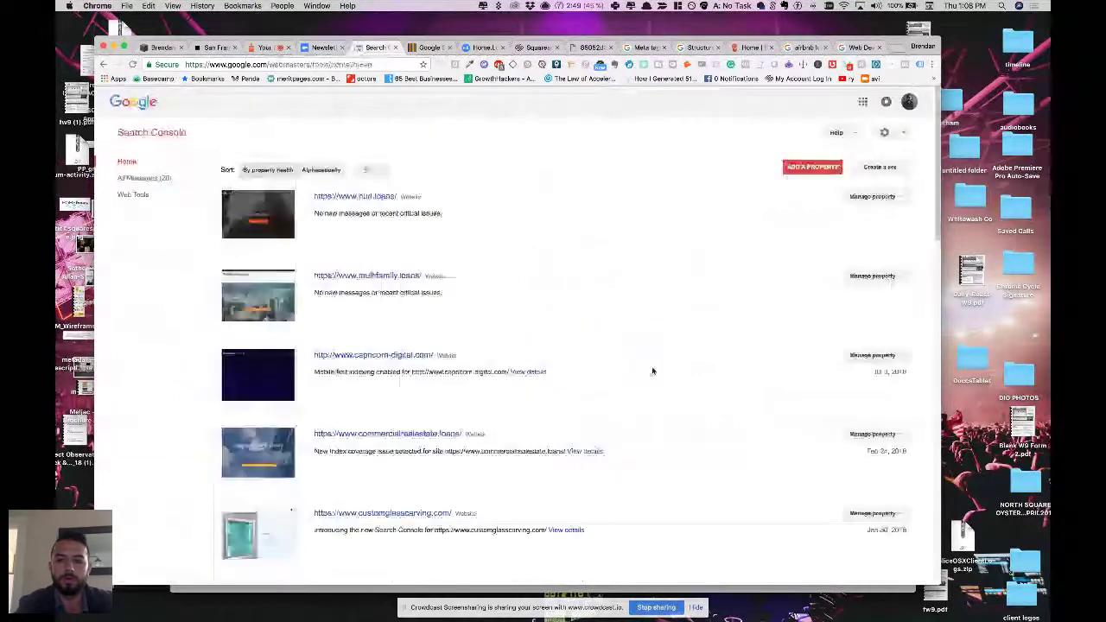
left_click(801, 166)
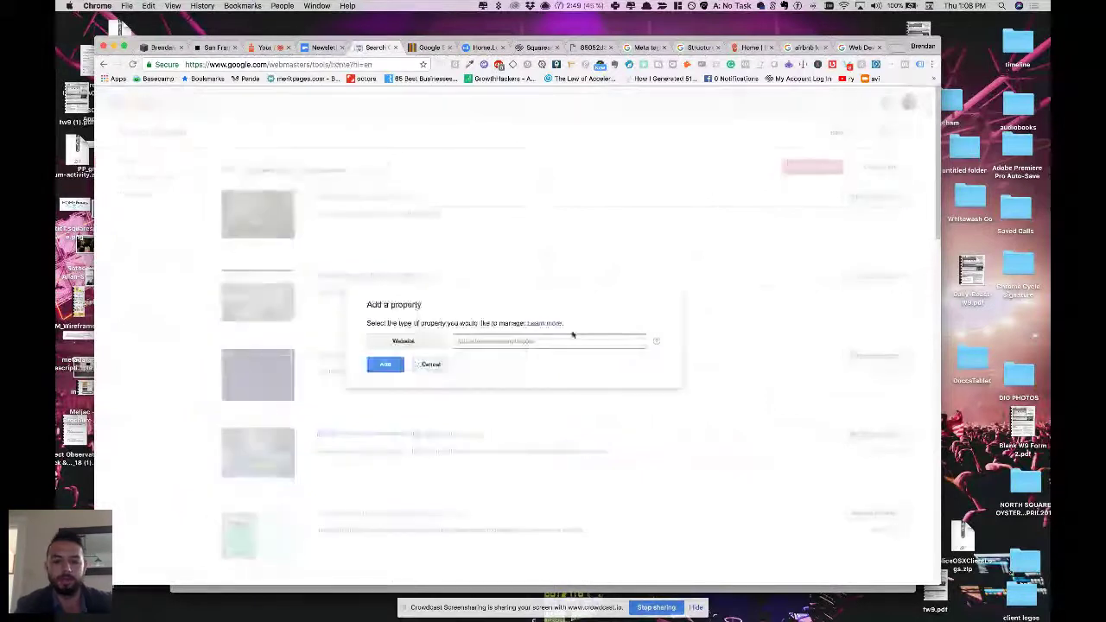
type("https://w")
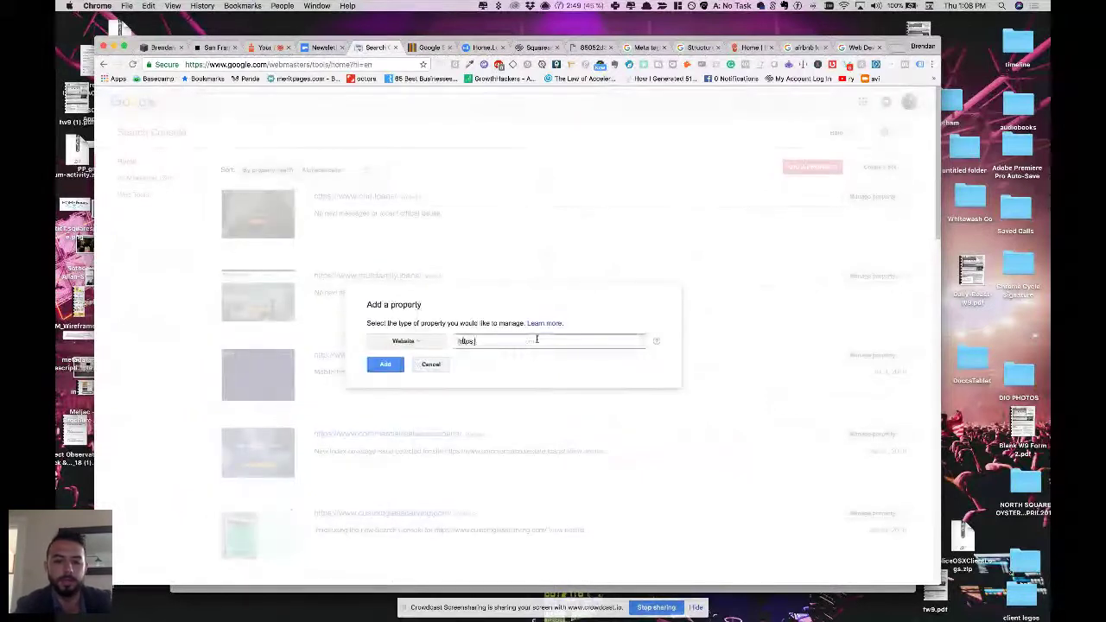
type("ww.sobrecreative.com")
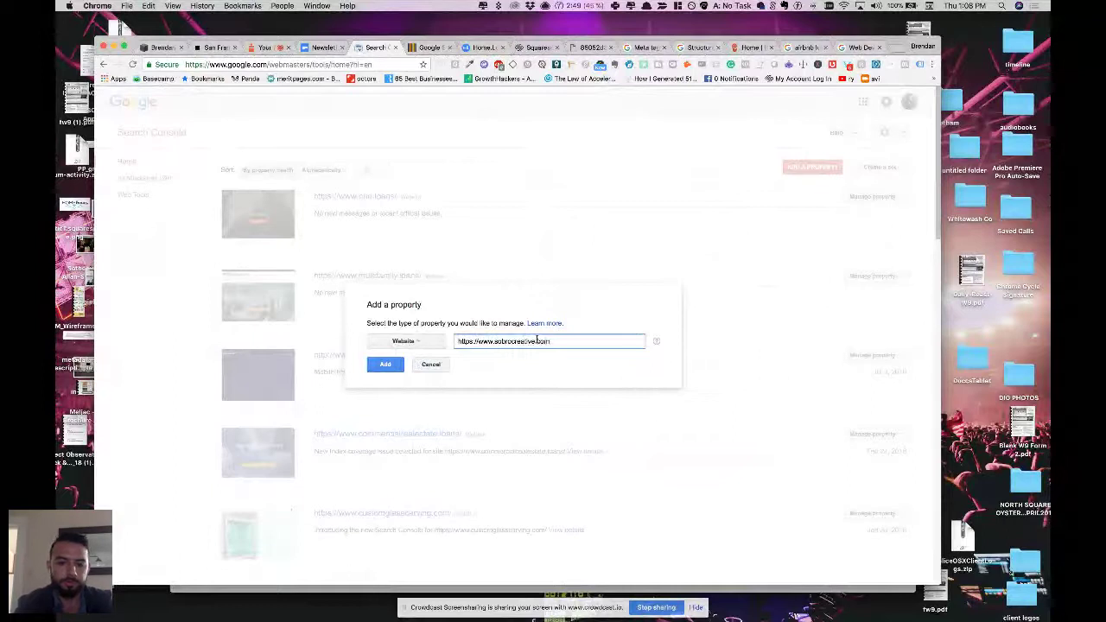
key("Return")
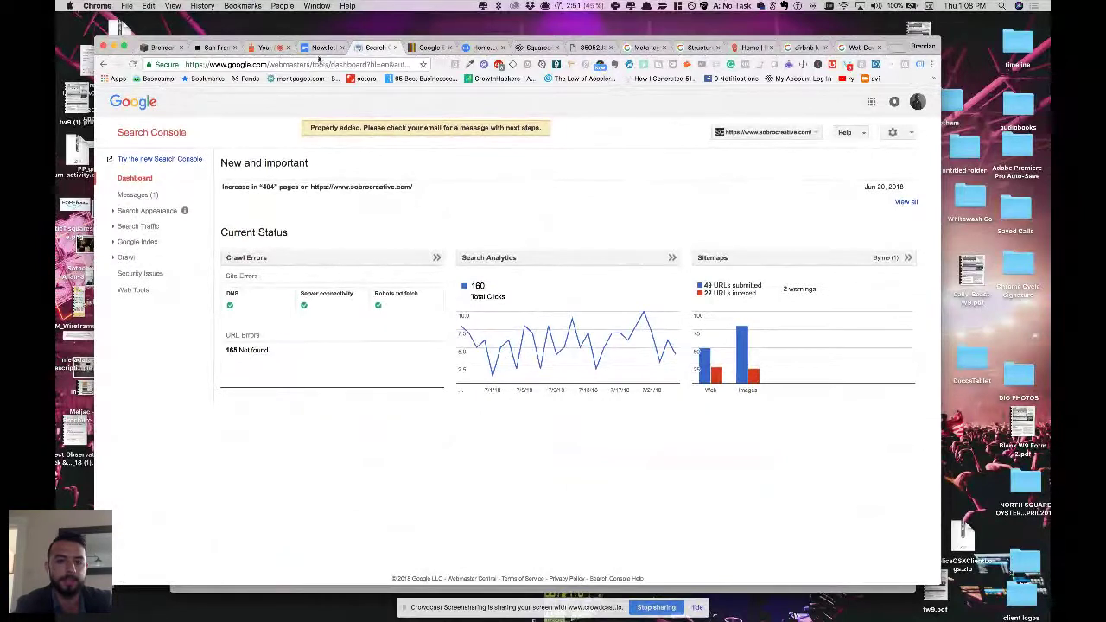
View the property's Index Status report and then its Sitemaps report.
left_click(139, 255)
left_click(141, 244)
left_click(141, 255)
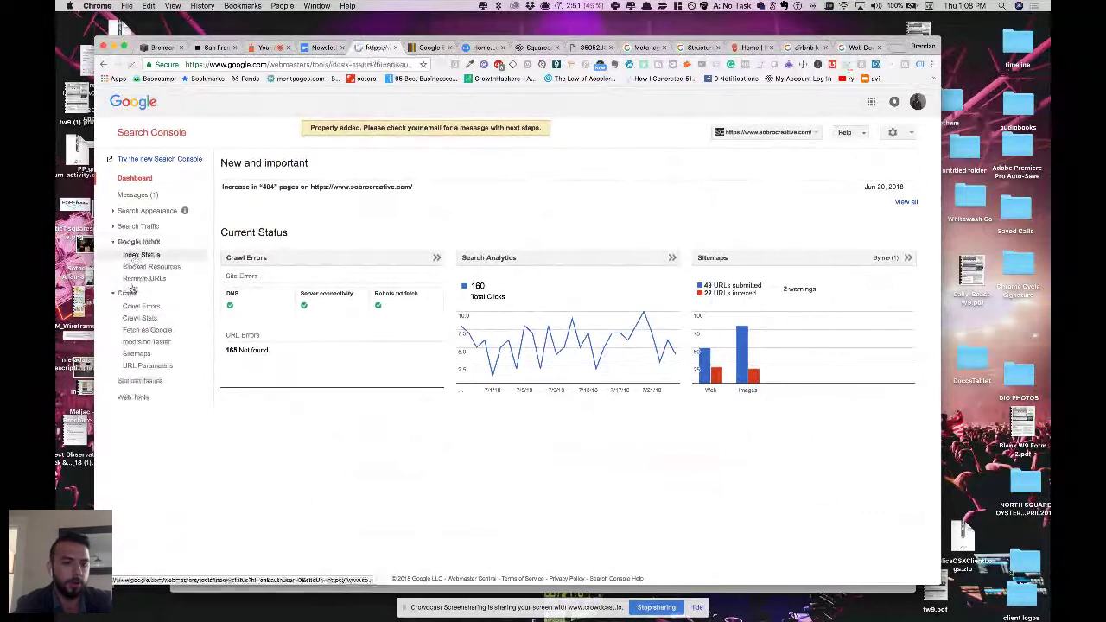
left_click(129, 293)
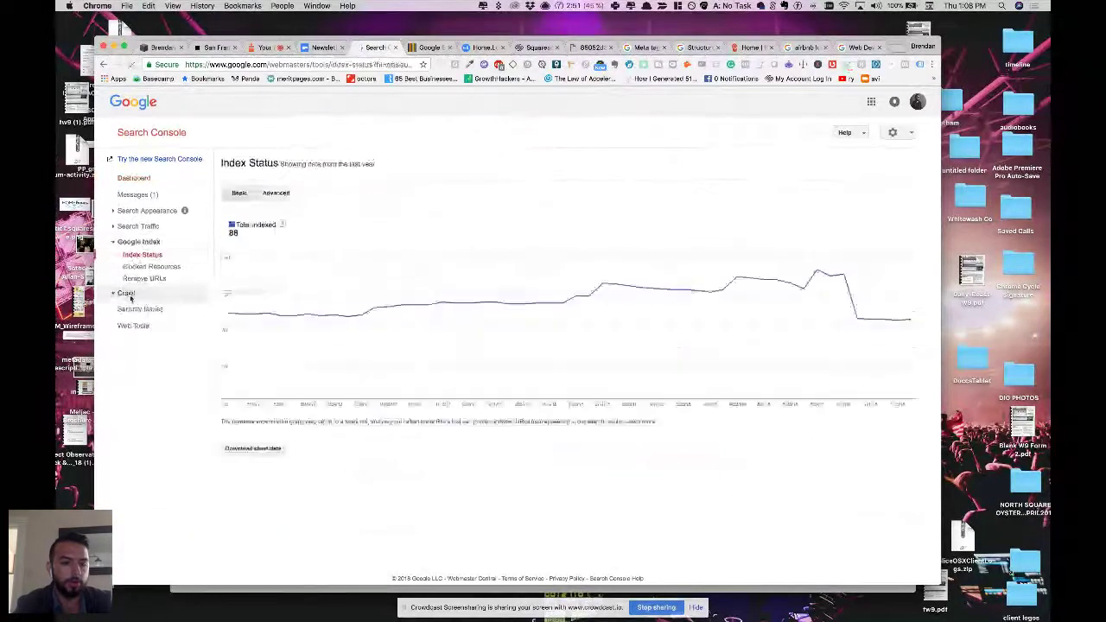
left_click(128, 294)
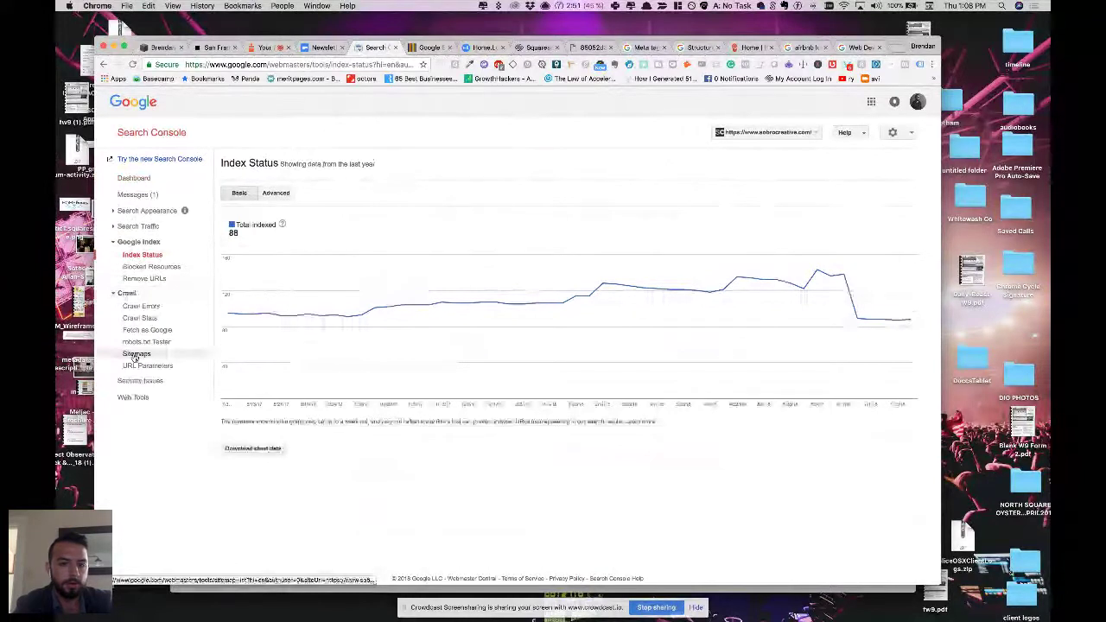
left_click(136, 356)
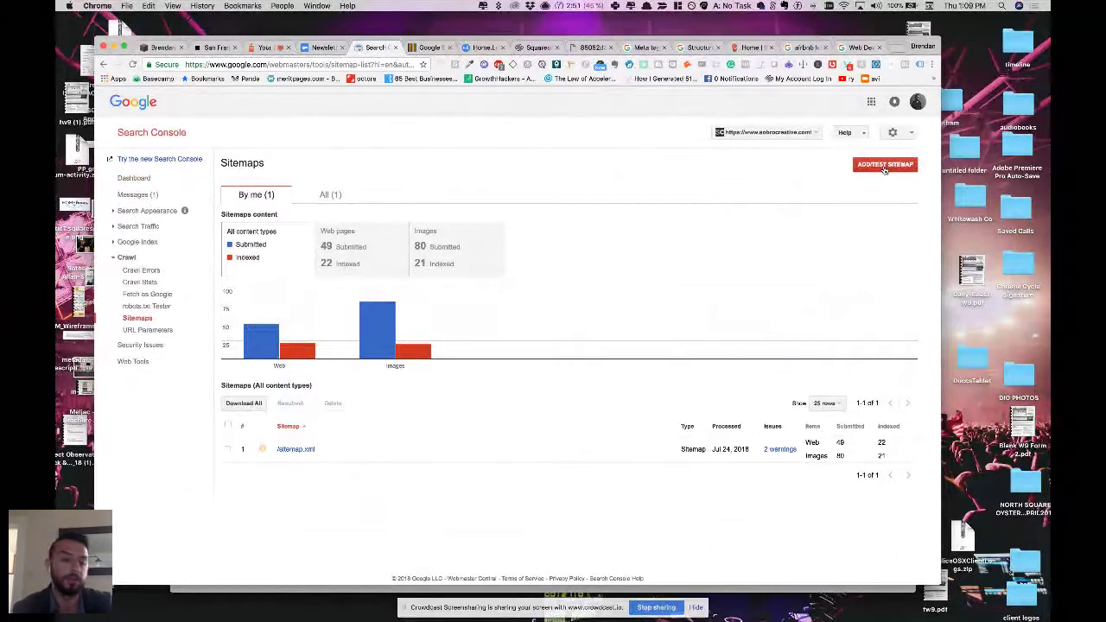
Review the guide's Squarespace SEO Fundamentals list, highlighting the items on a sitemap page and limiting 301 redirects.
left_click(324, 48)
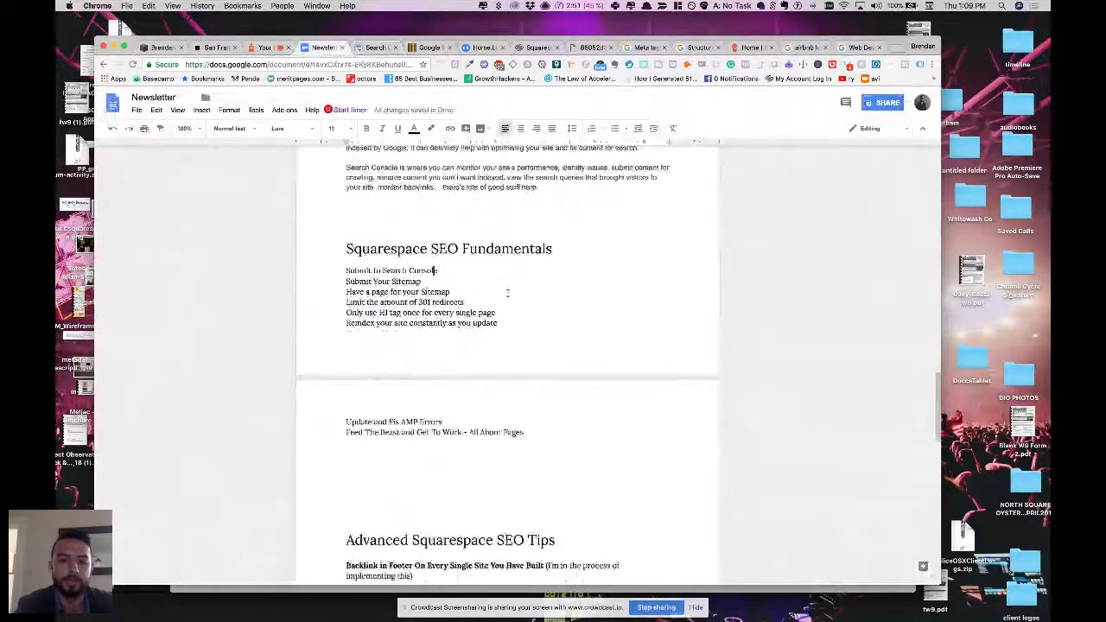
left_click_drag(347, 292, 456, 293)
left_click(458, 292)
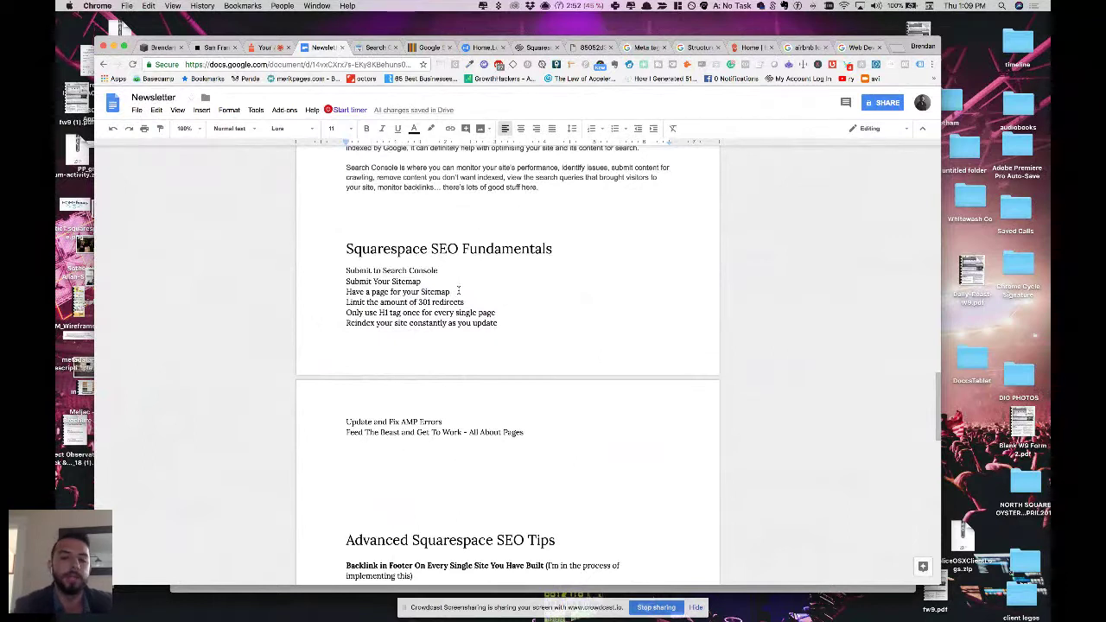
scroll(459, 291, "down", 2)
left_click_drag(471, 256, 345, 256)
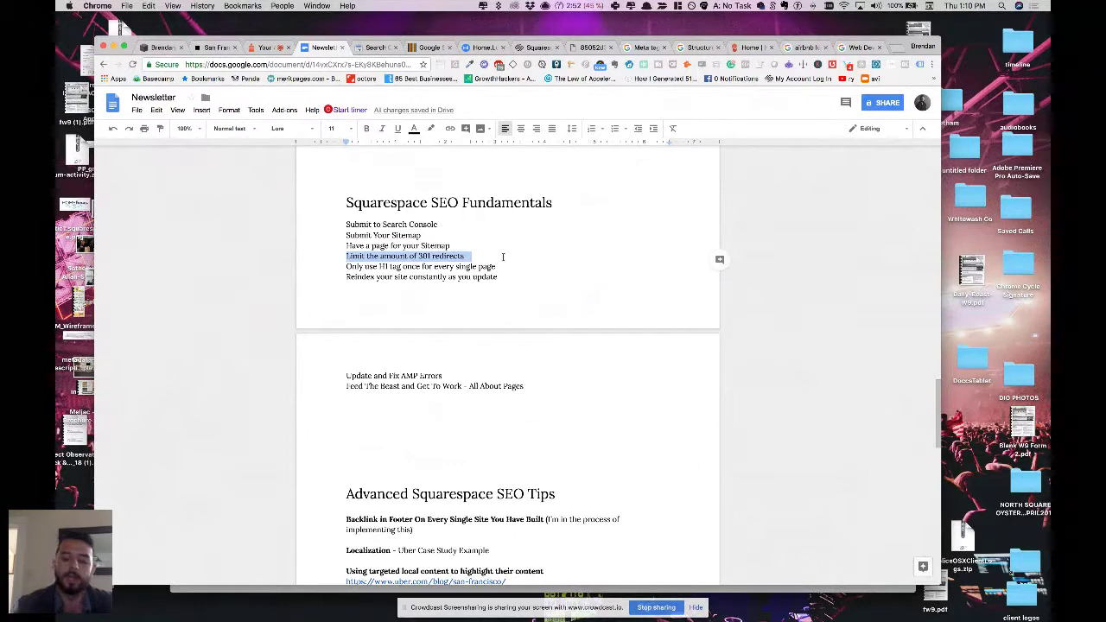
key("Down")
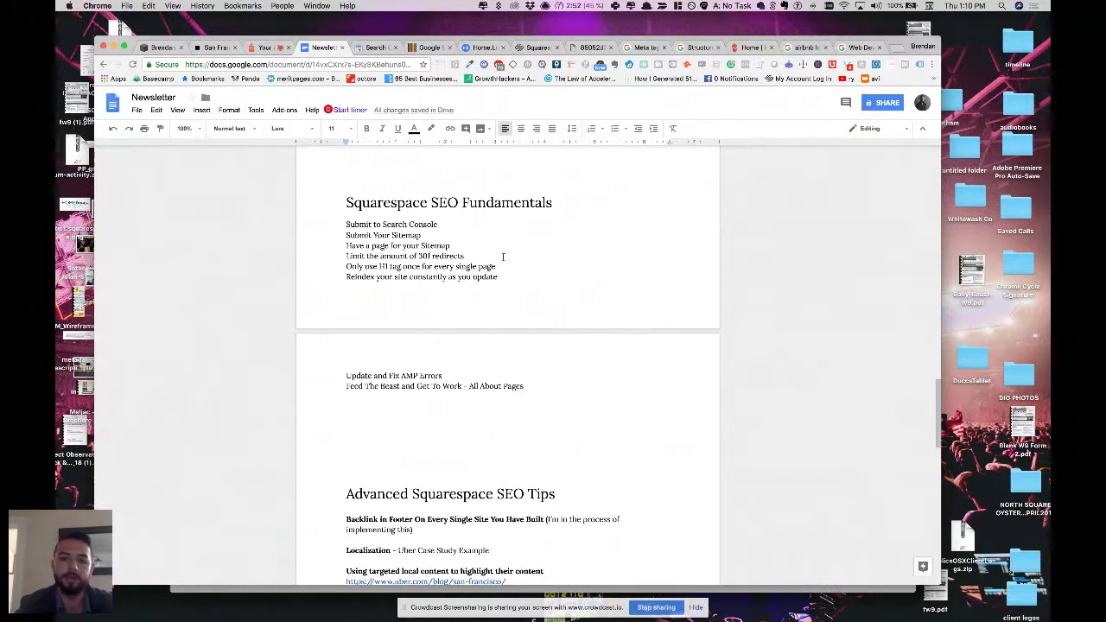
scroll(456, 283, "down", 2)
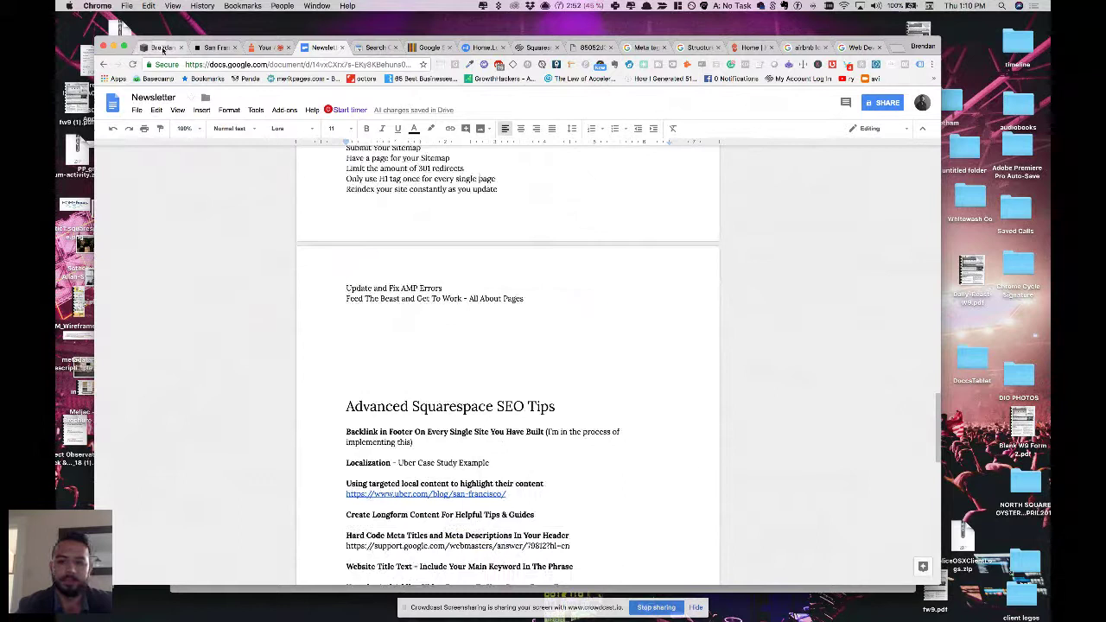
Switch to the Squarespace site editor and examine the homepage headline, highlighting its keyword phrases such as "Squarespace", "Designer" and "Branding Expert".
left_click(162, 48)
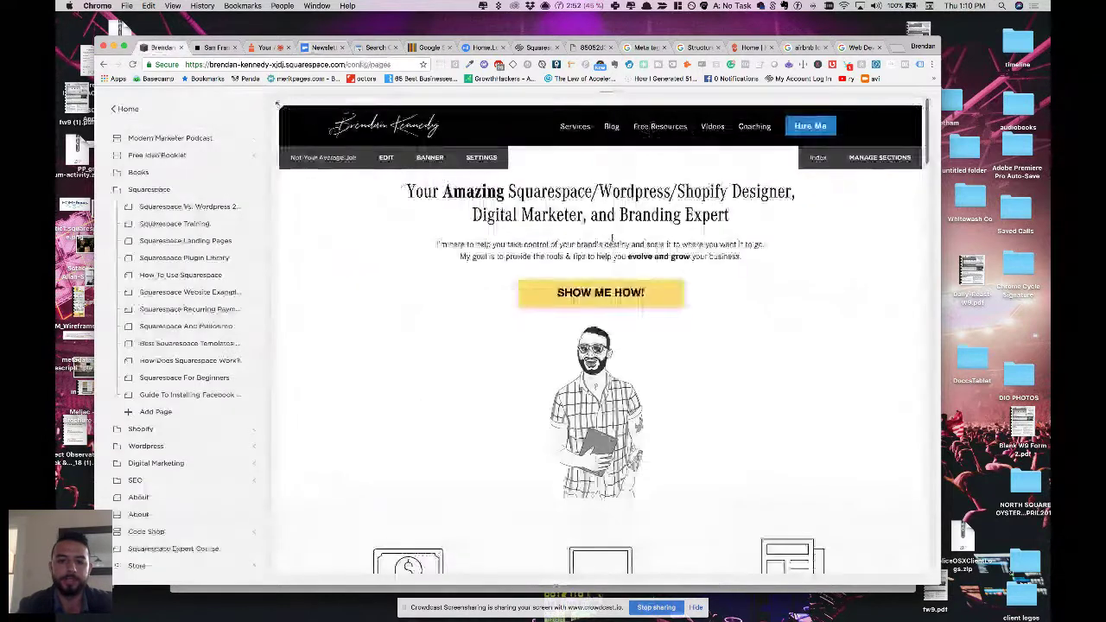
left_click_drag(404, 185, 772, 216)
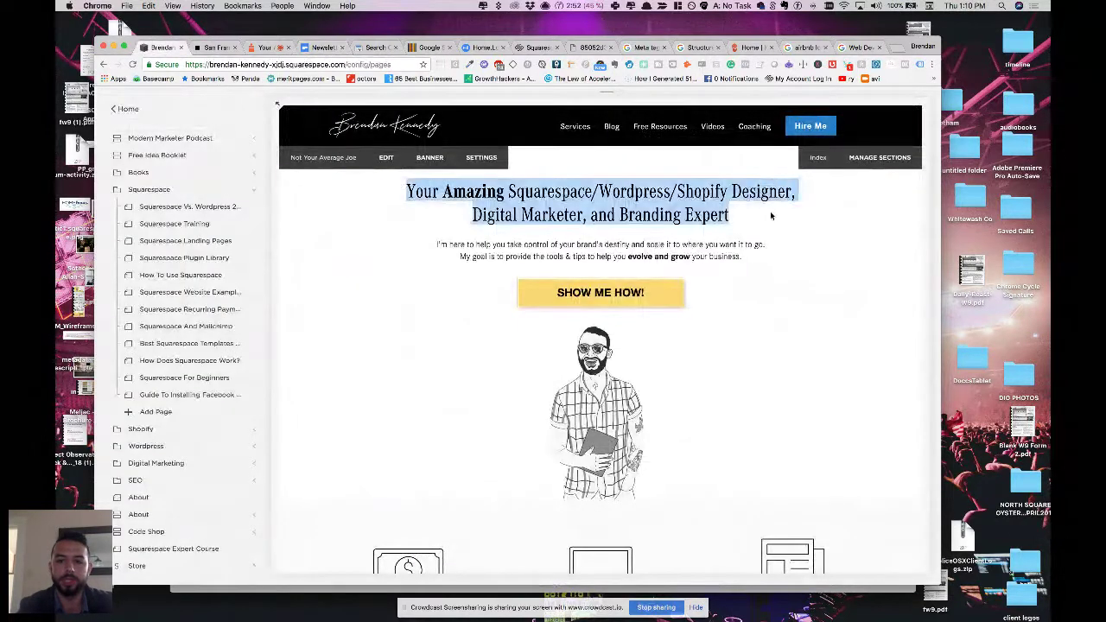
left_click(772, 216)
double_click(542, 197)
left_click(545, 197)
double_click(736, 193)
left_click(753, 191)
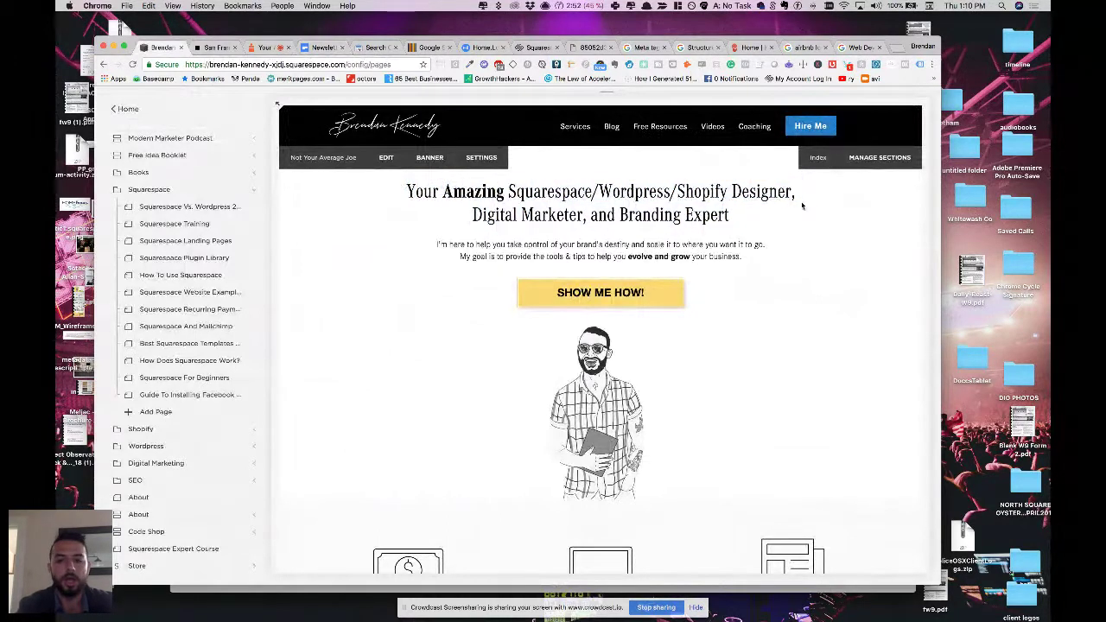
left_click_drag(516, 192, 650, 192)
left_click(649, 192)
left_click_drag(727, 216, 652, 192)
left_click(652, 192)
left_click_drag(509, 192, 712, 214)
left_click(708, 213)
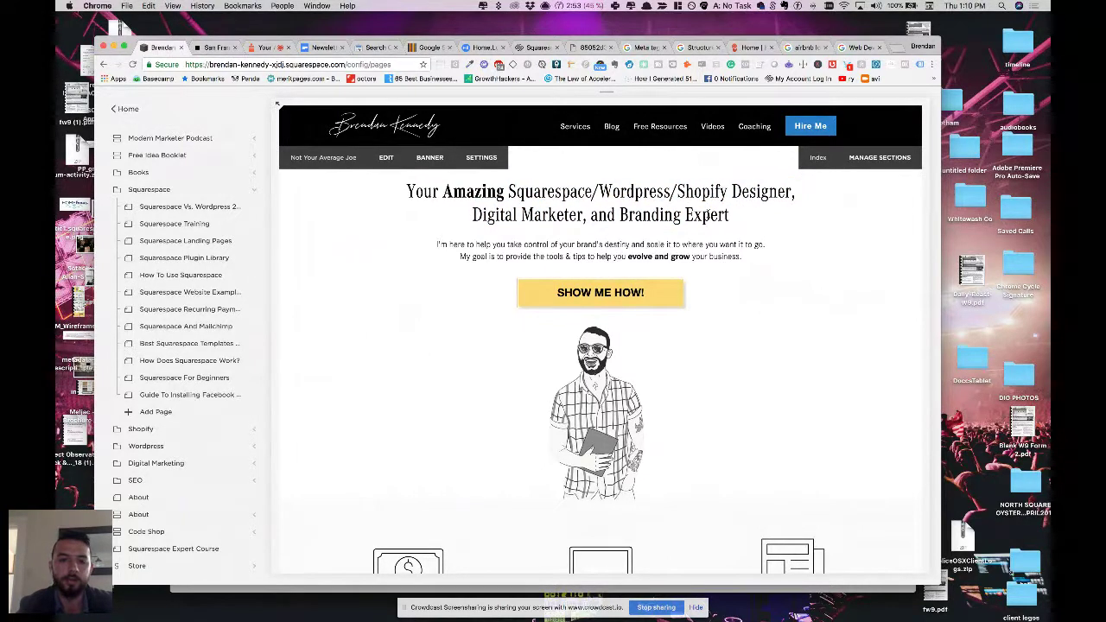
Highlight the full homepage headline, and return to the Newsletter document to highlight "AMP Errors" in the fundamentals list.
left_click_drag(736, 219, 414, 192)
triple_click(616, 205)
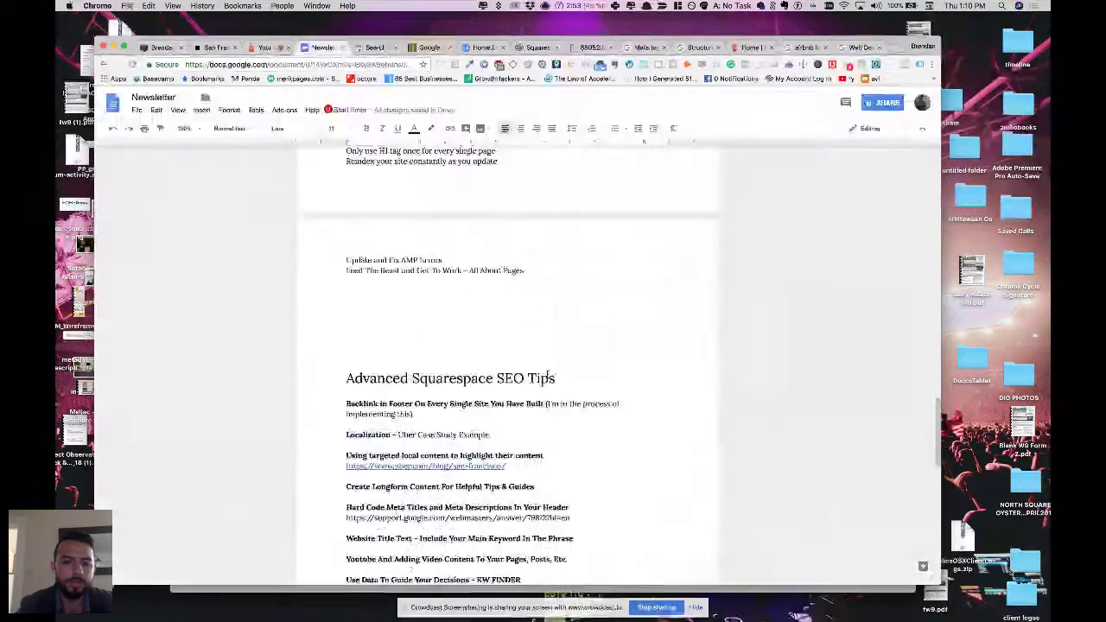
key("super+4")
left_click_drag(401, 260, 450, 258)
left_click(450, 258)
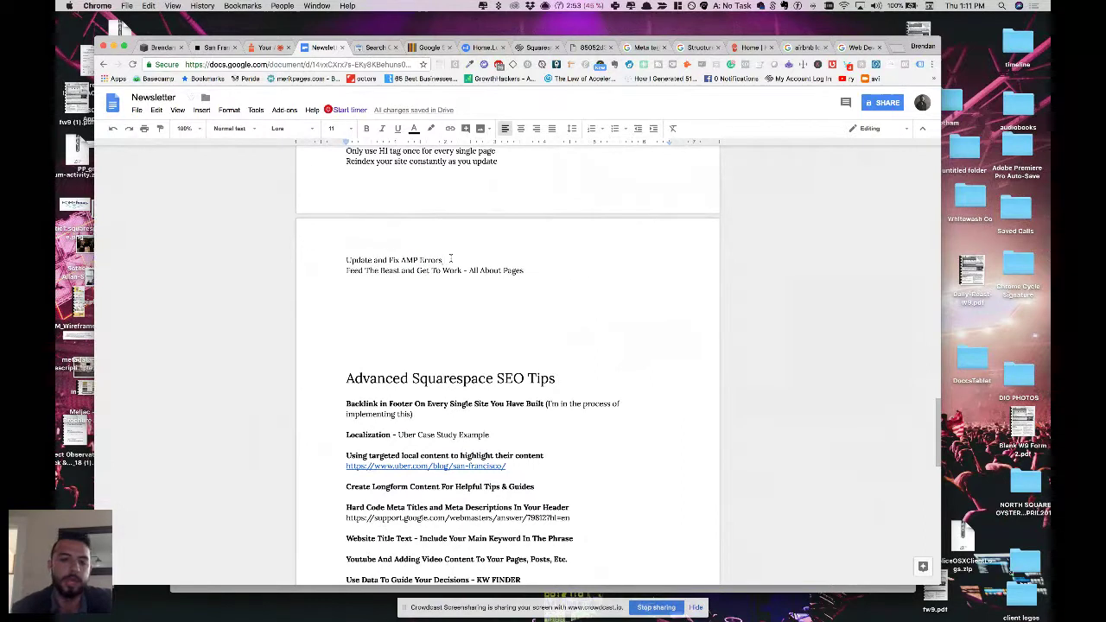
left_click_drag(389, 260, 470, 259)
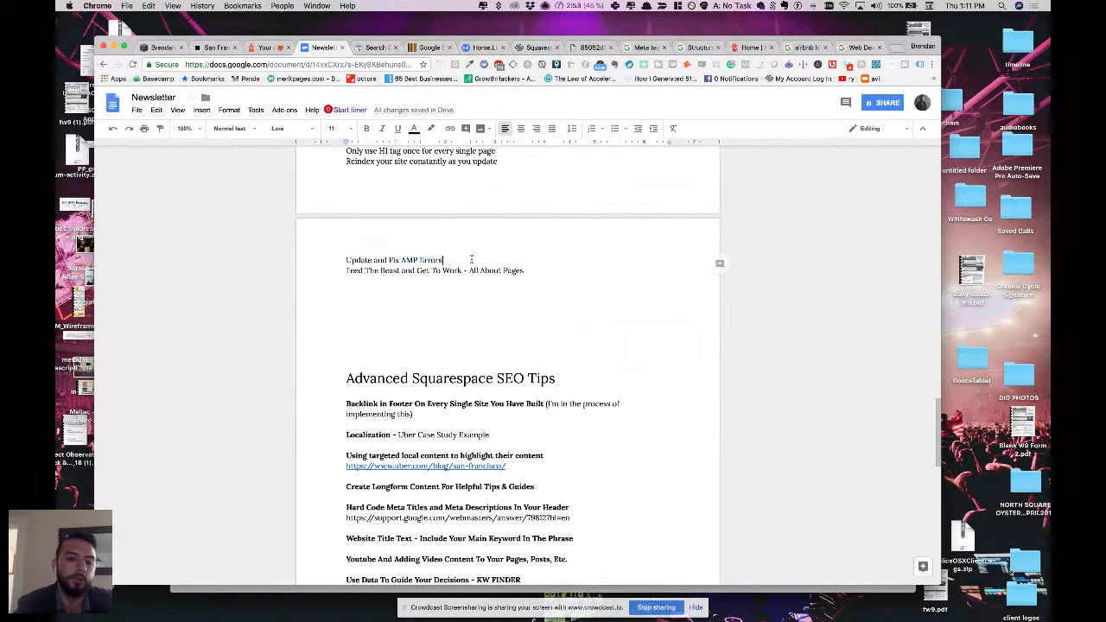
left_click(471, 260)
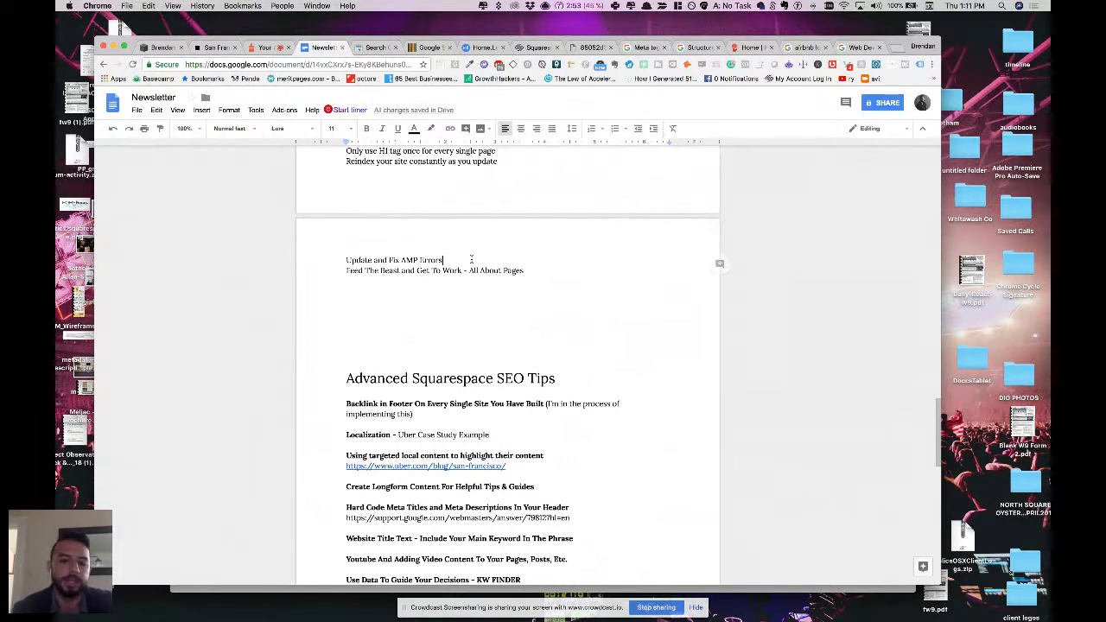
Switch to Search Console and view the Messages list for the sobrocreative.com property.
scroll(471, 259, "up", 2)
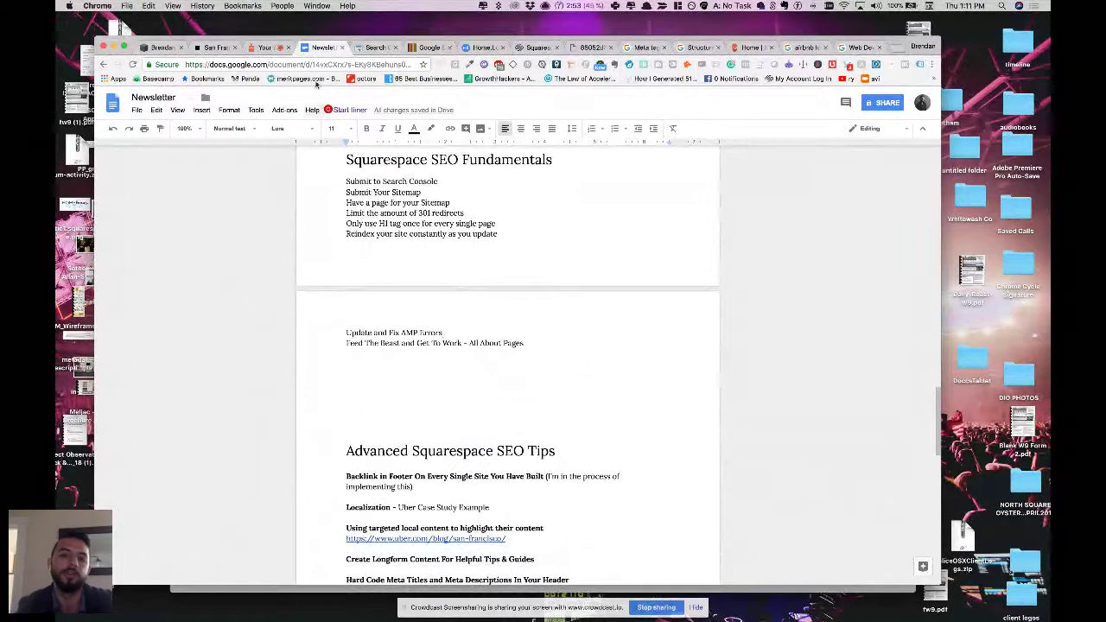
left_click(380, 49)
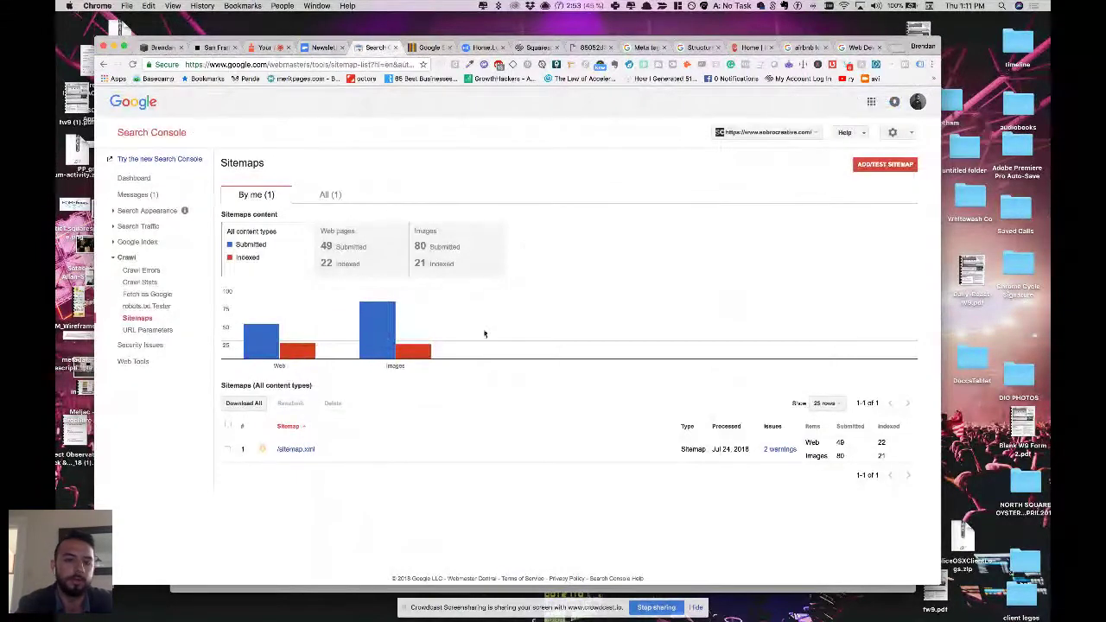
left_click(151, 196)
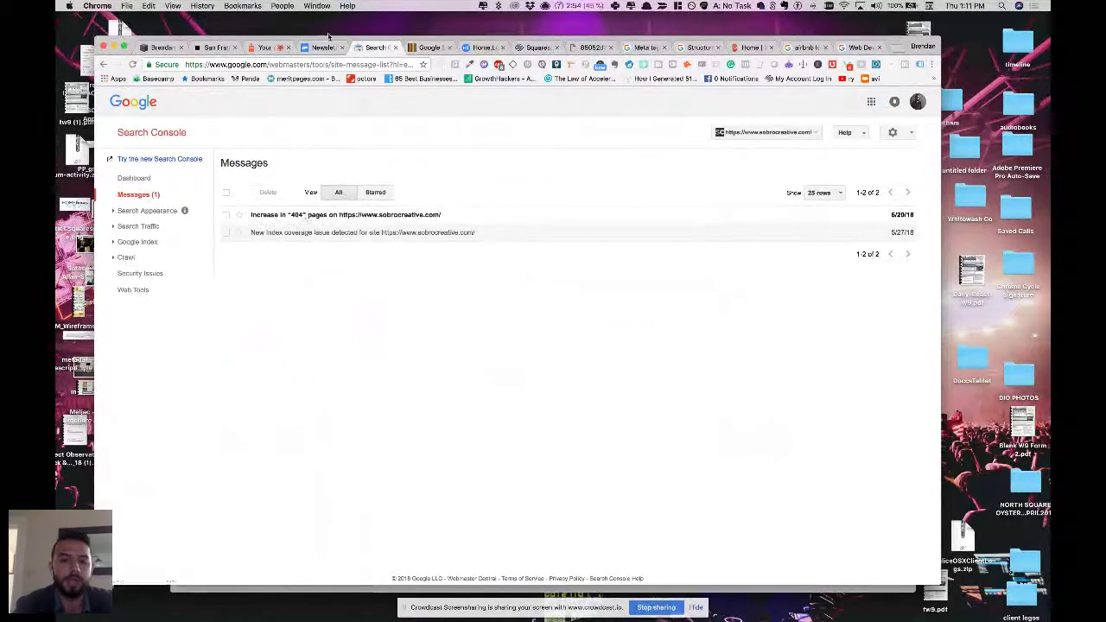
Return to the Newsletter document and highlight "Feed The Beast" in the last fundamentals item.
left_click(321, 47)
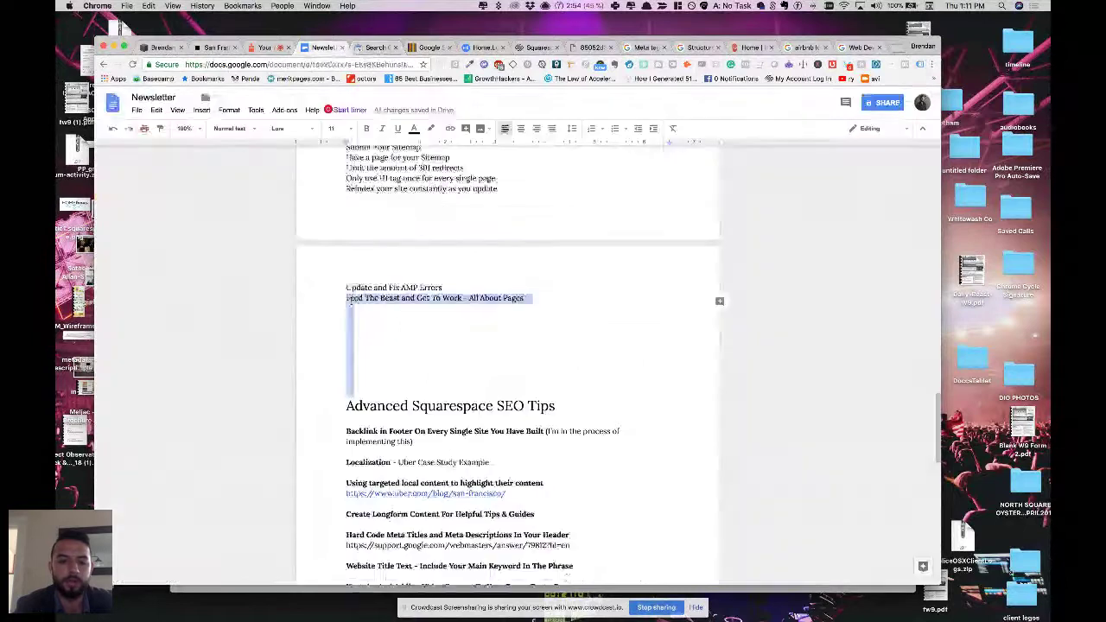
left_click_drag(350, 298, 396, 299)
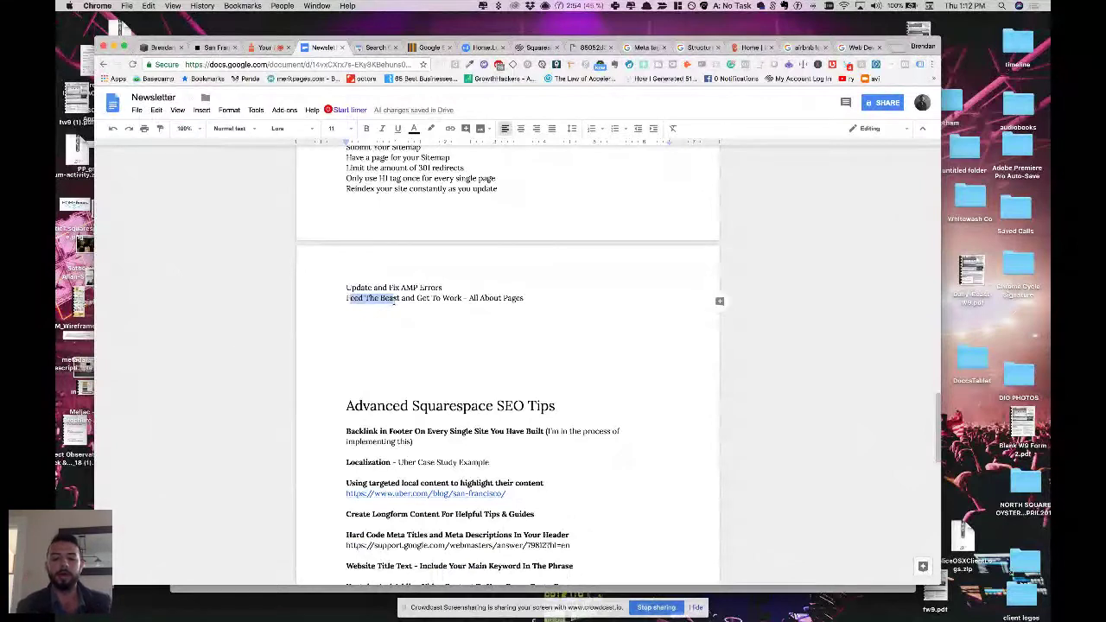
left_click(489, 297)
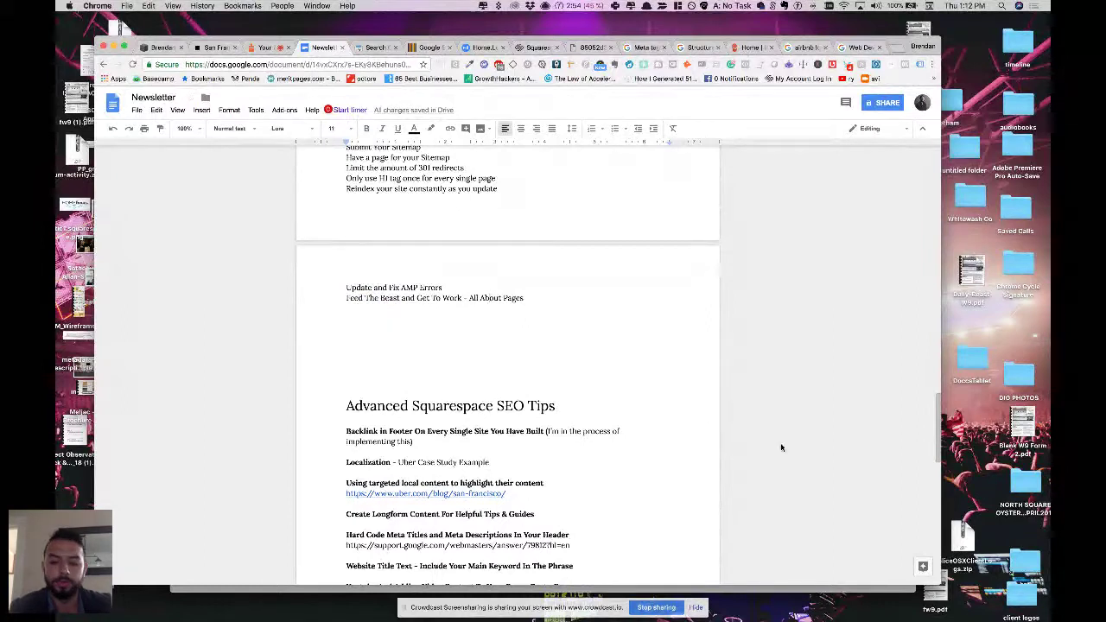
Search for "state of startups" in a new tab, open First Round's report, and place its tab just before the Home tab.
key("super+t")
type("st")
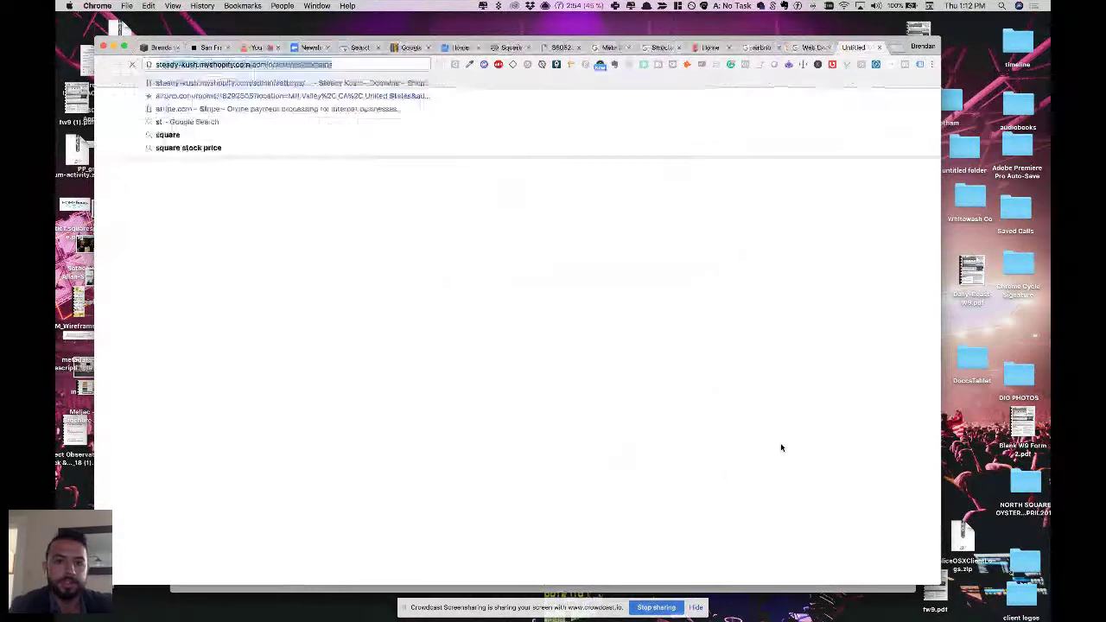
type("ate of startups")
key("Return")
left_click_drag(854, 47, 458, 51)
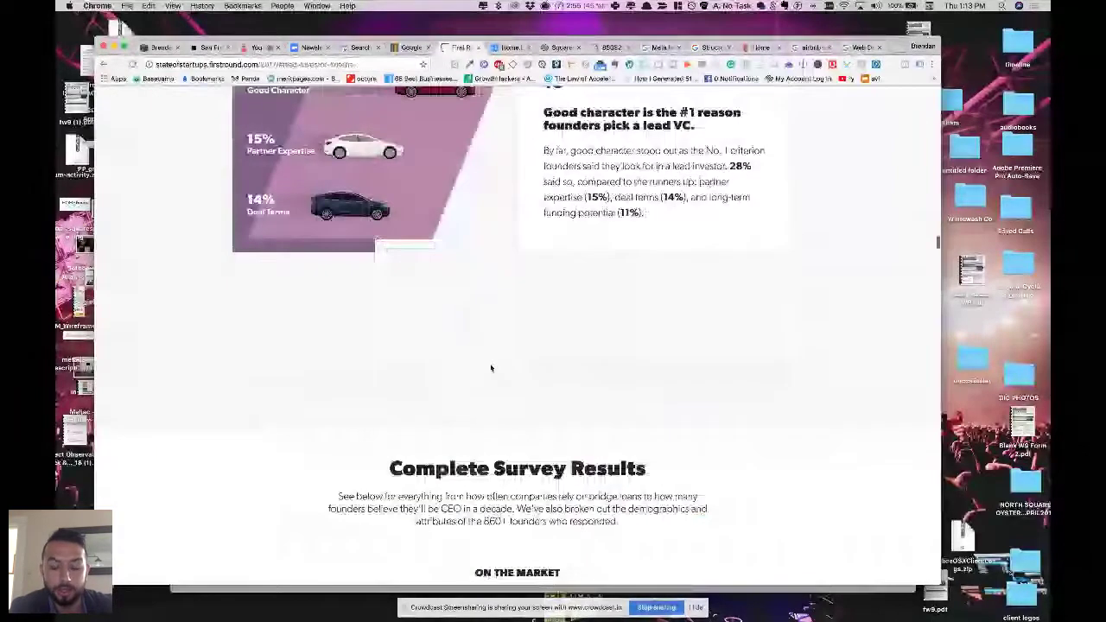
Examine the report's Complete Survey Results, from the market and leadership charts through fundraising, investors and exits.
scroll(491, 368, "down", 1)
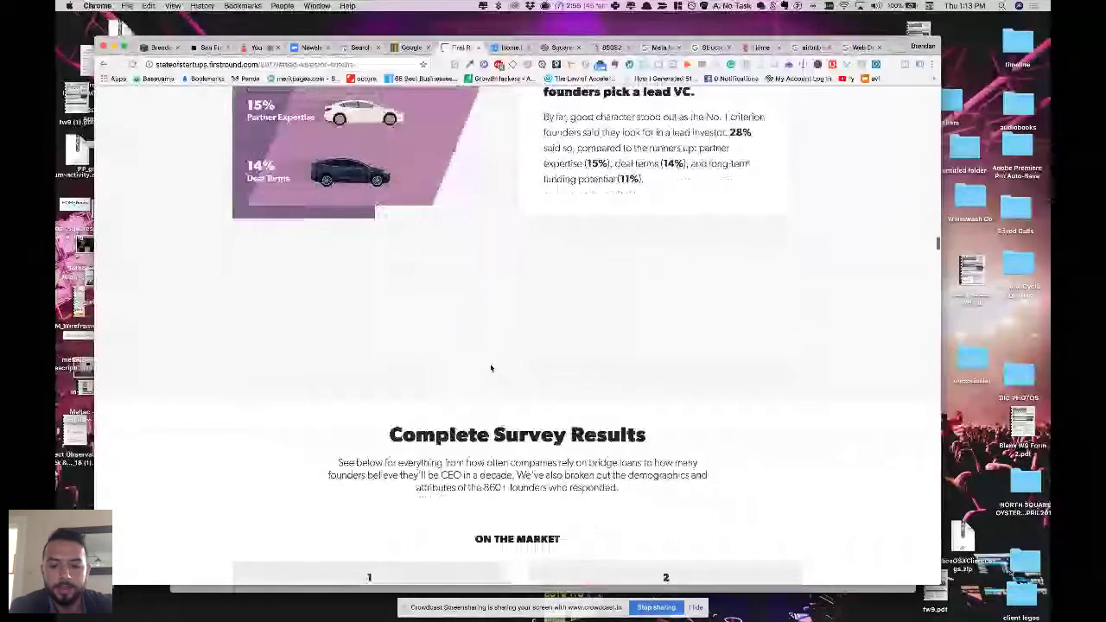
scroll(491, 368, "down", 10)
scroll(491, 368, "down", 8)
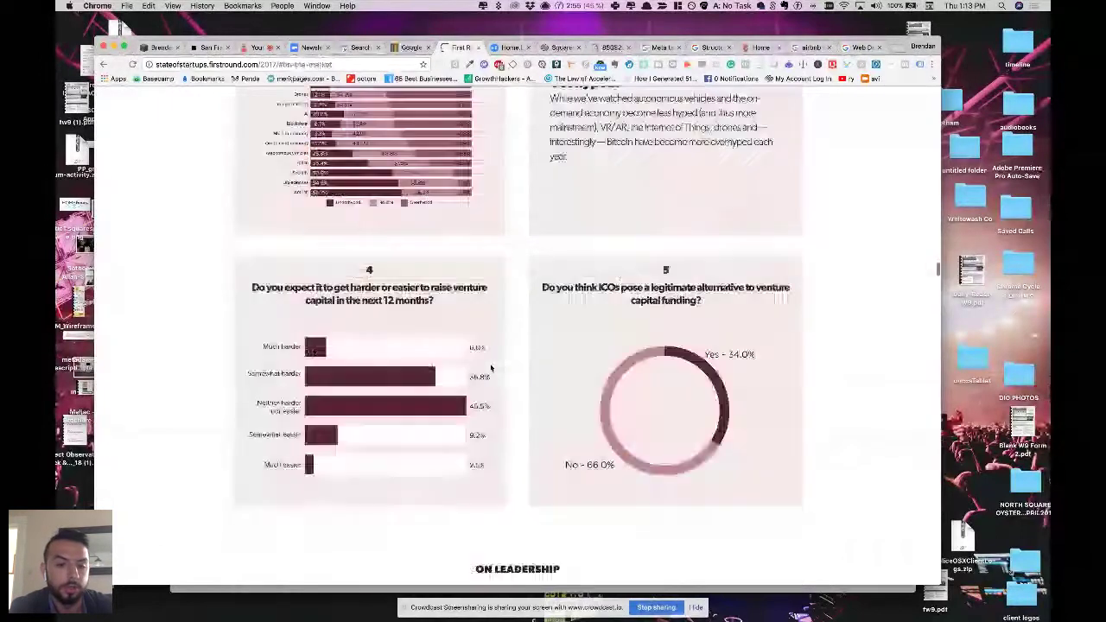
scroll(491, 369, "down", 15)
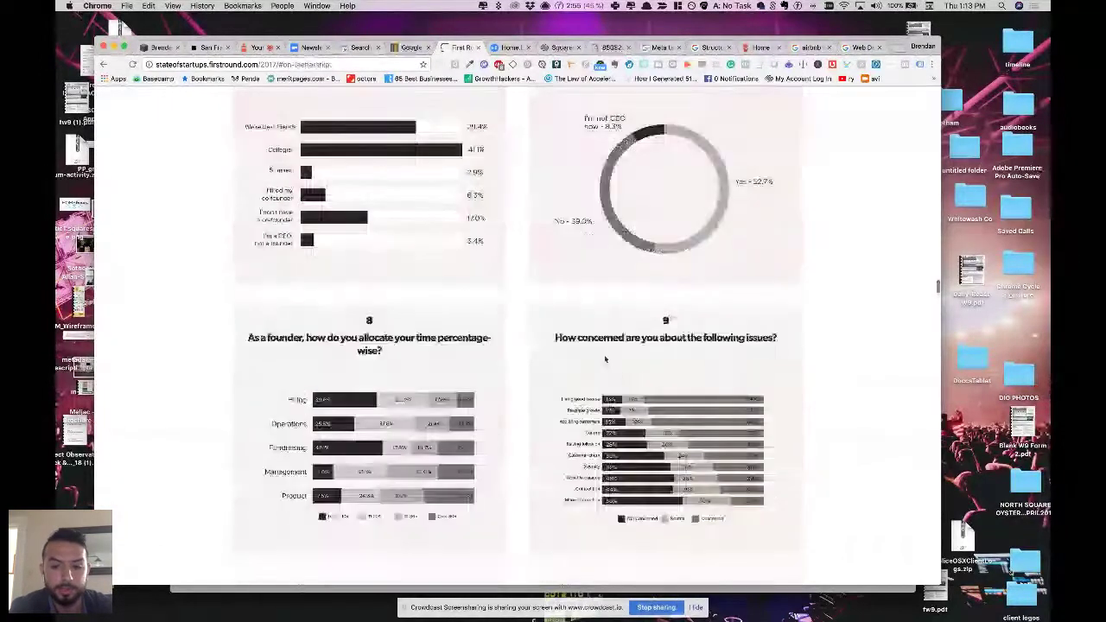
scroll(605, 358, "down", 7)
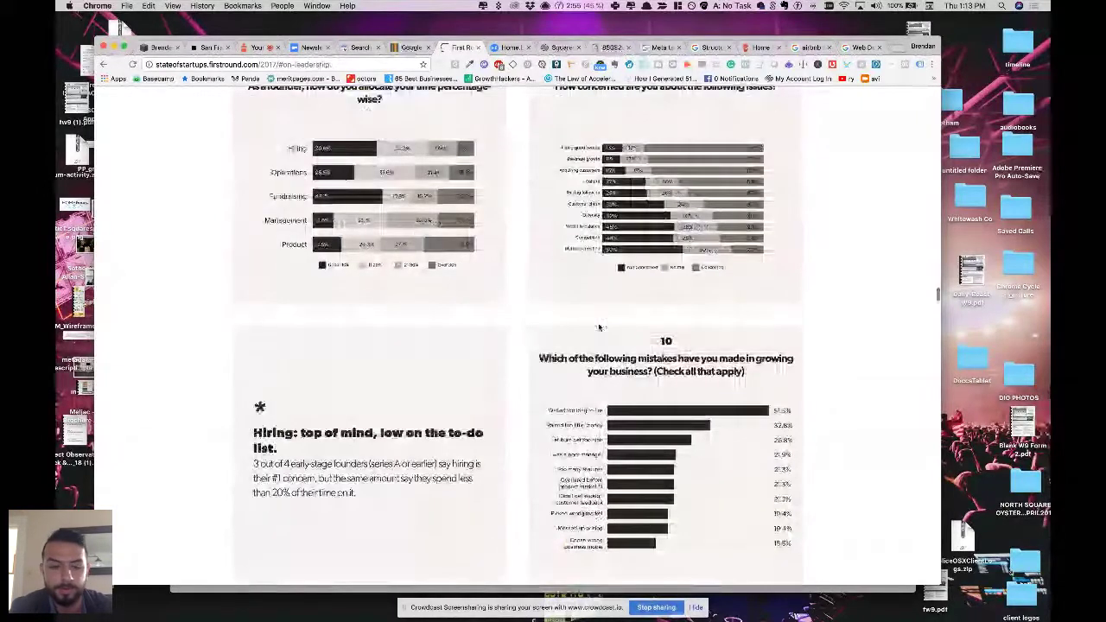
scroll(599, 327, "down", 6)
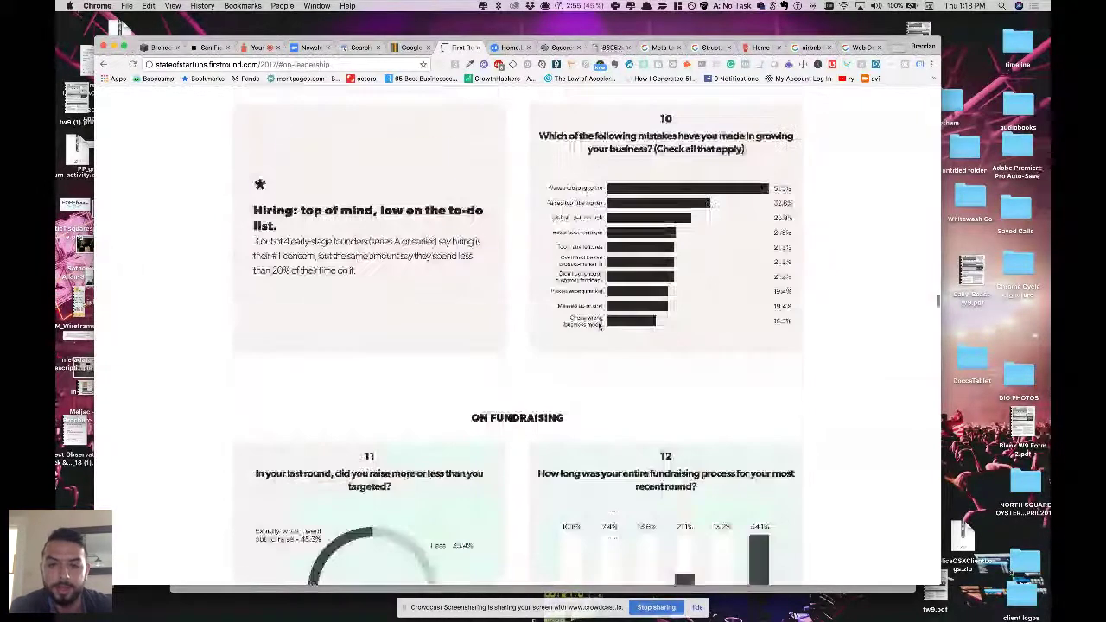
scroll(599, 325, "down", 7)
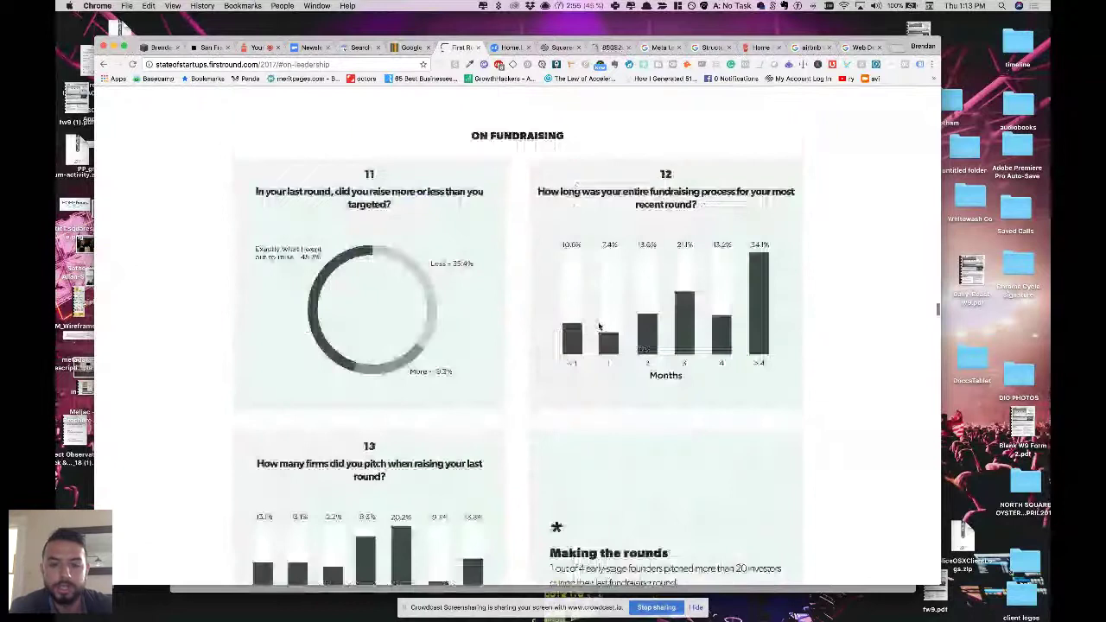
scroll(599, 326, "down", 15)
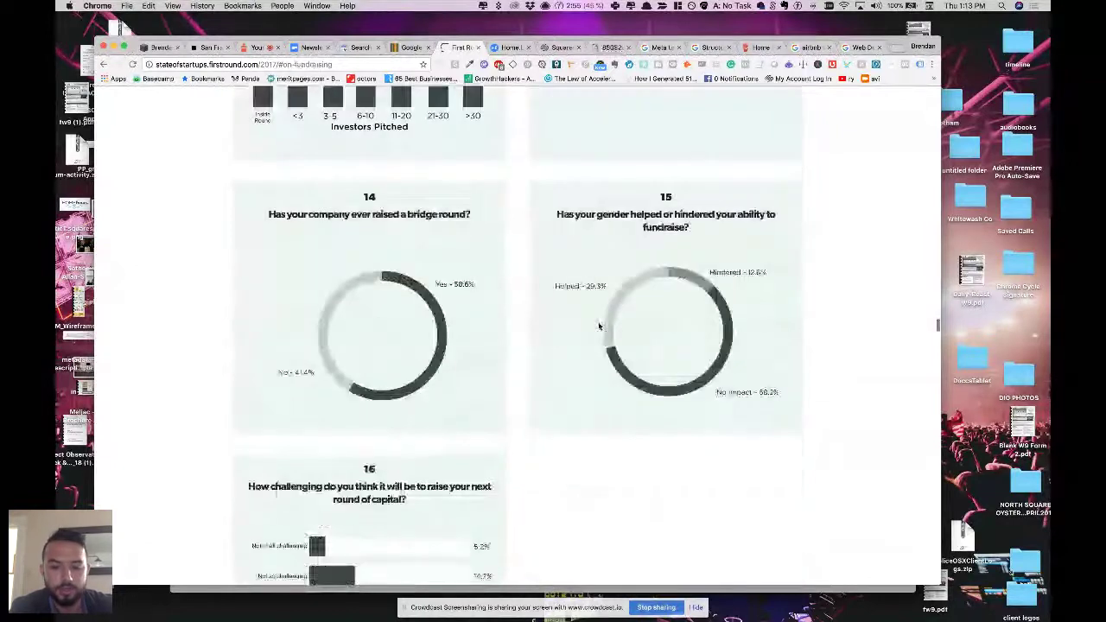
scroll(599, 326, "down", 10)
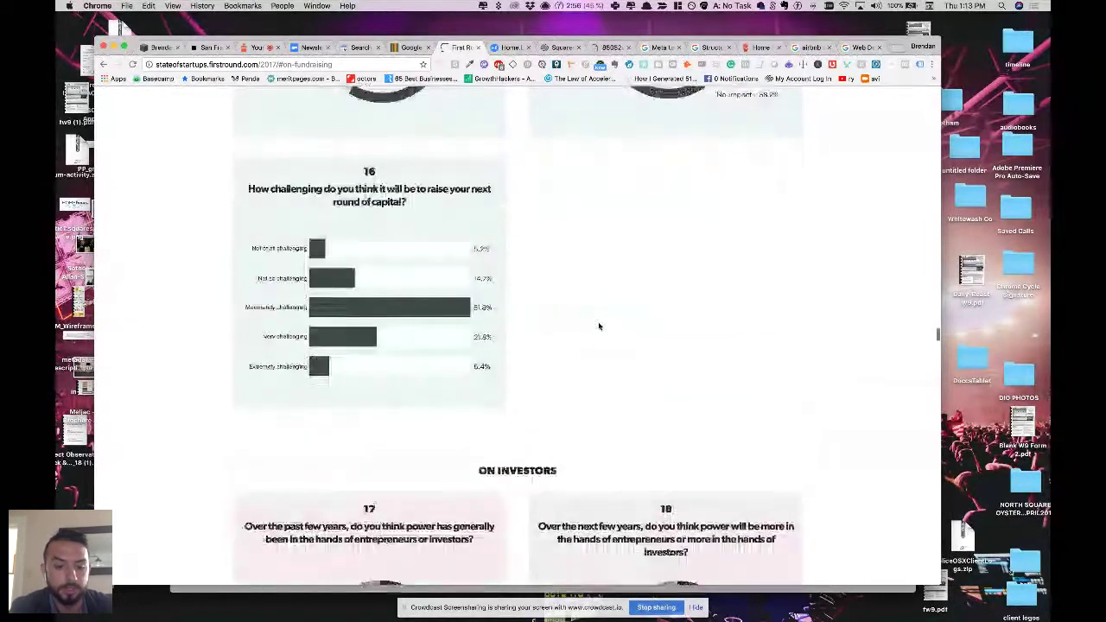
scroll(600, 326, "down", 15)
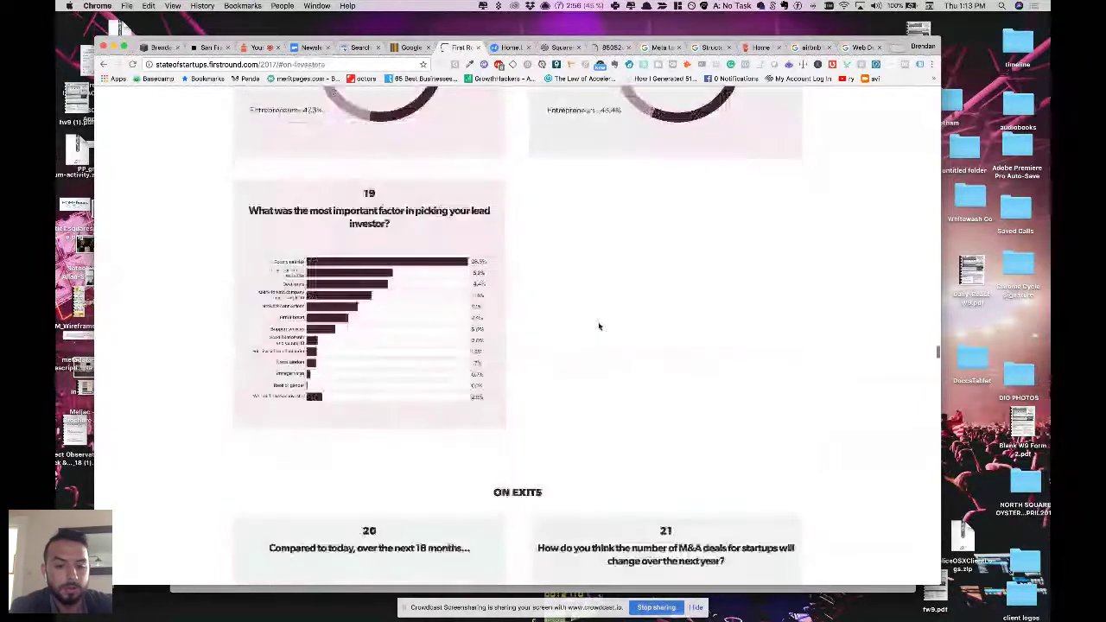
Return to the Newsletter document and review its Advanced Squarespace SEO Tips, including footer backlinks and localization.
left_click(311, 47)
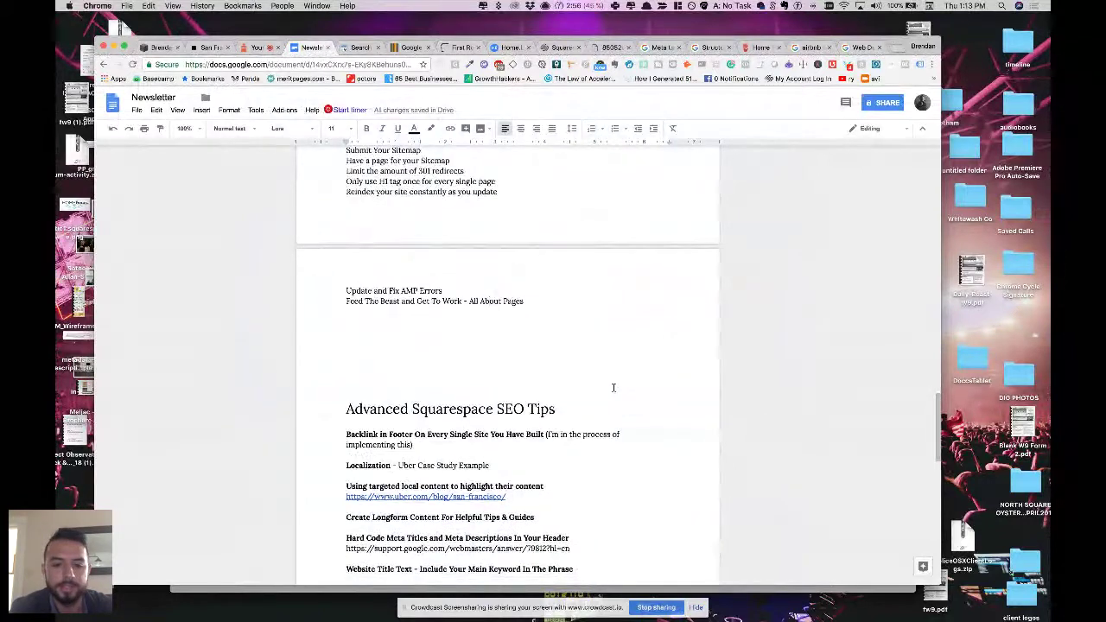
scroll(614, 387, "down", 2)
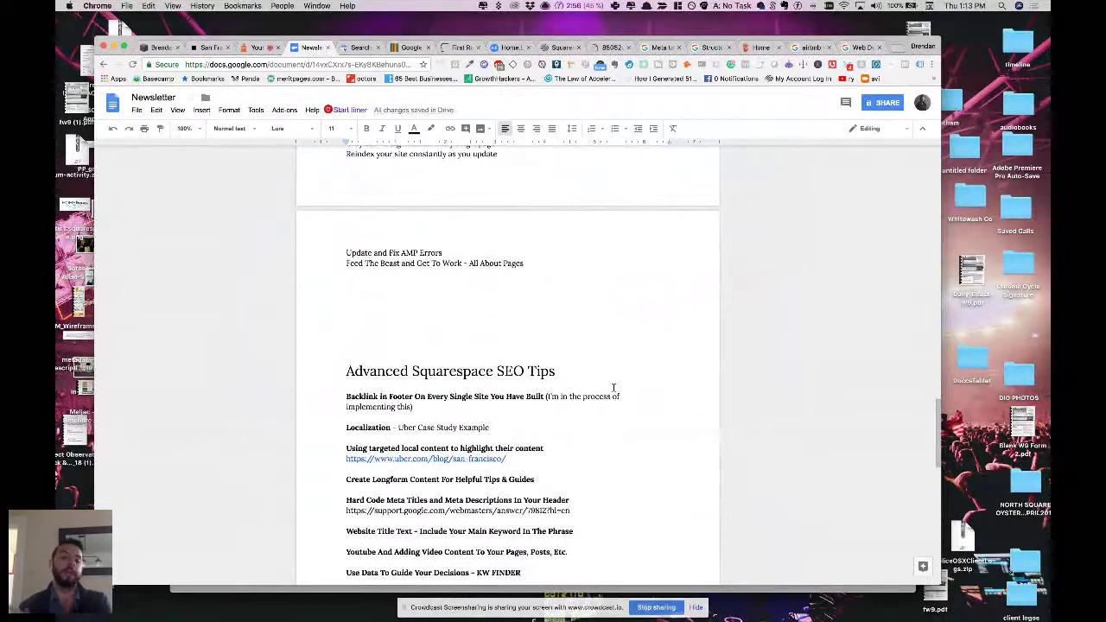
scroll(614, 388, "down", 3)
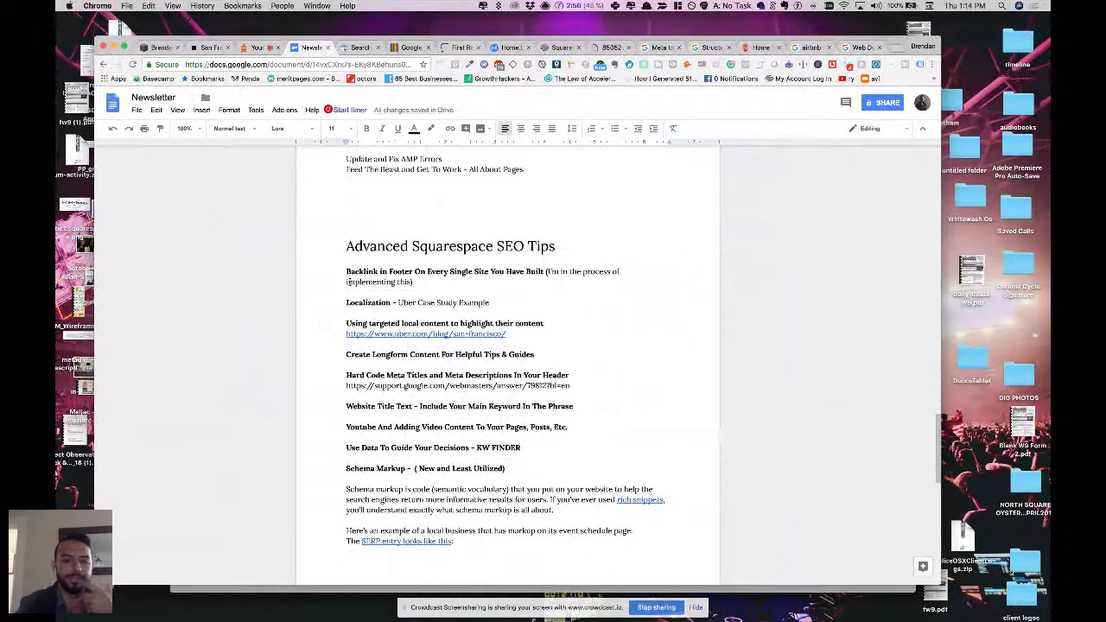
scroll(350, 282, "down", 1)
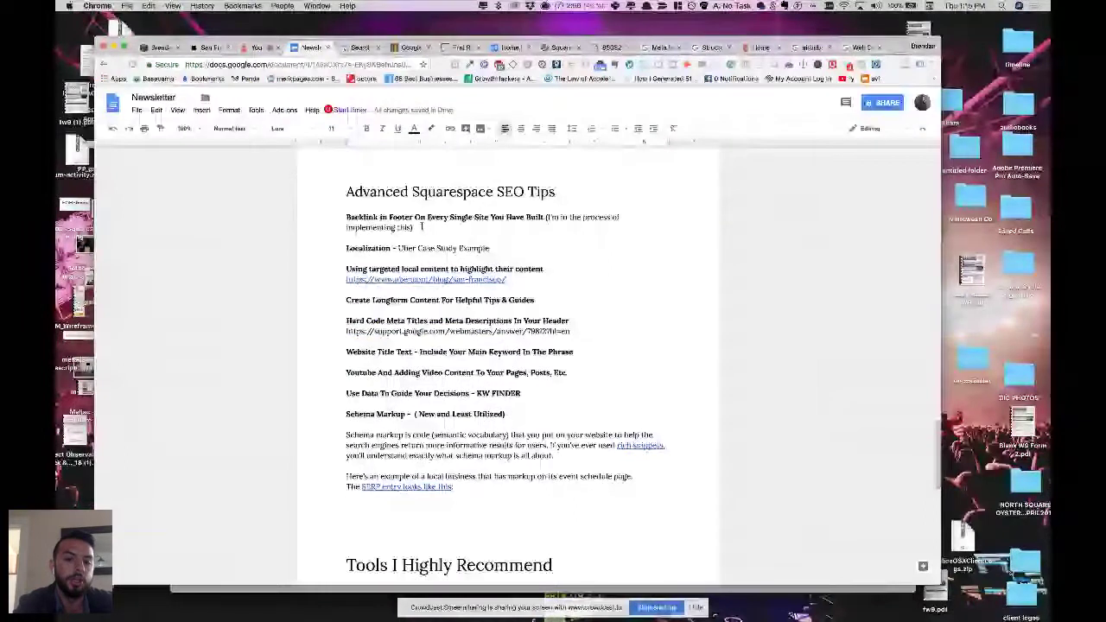
key("Down")
key("Down")
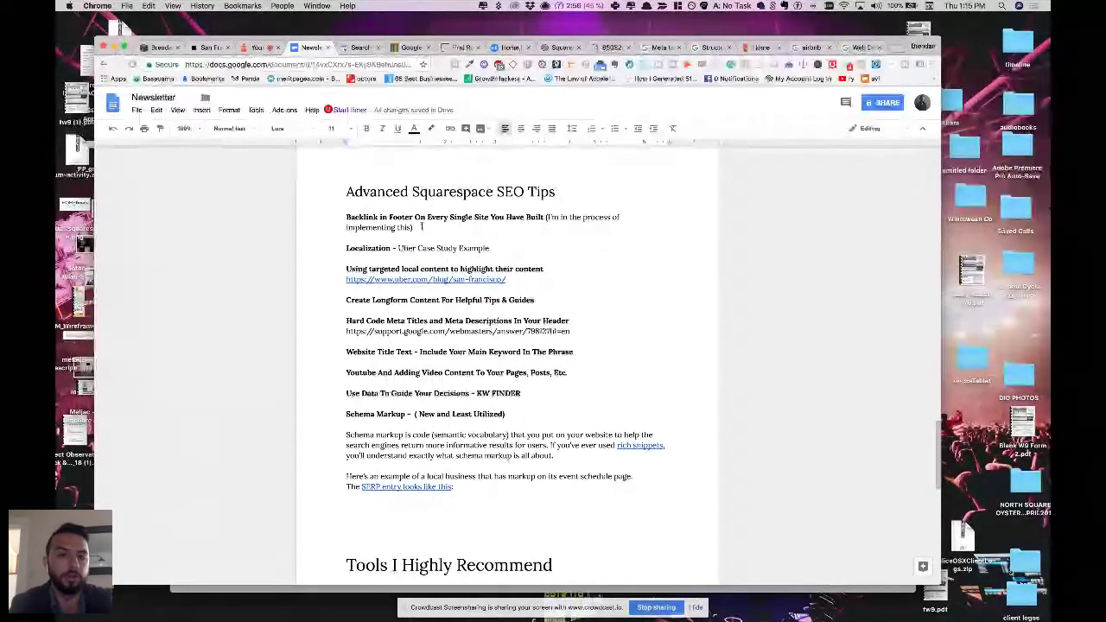
Examine the Uber San Francisco blog as a localization example, including its nearby cities list and the Oakland city page.
left_click(212, 50)
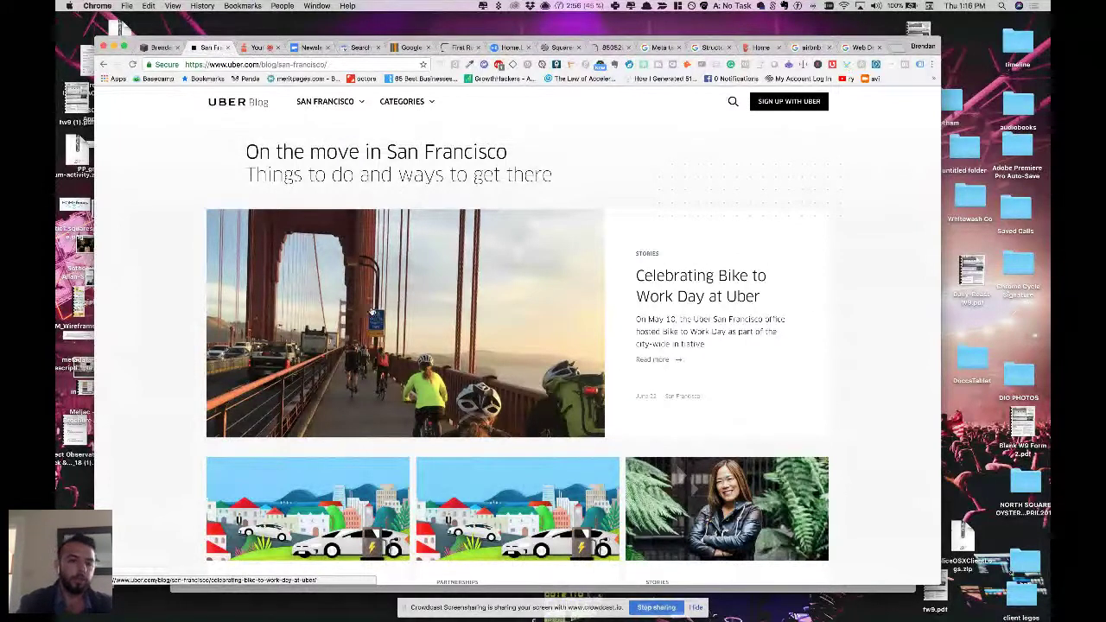
left_click(331, 104)
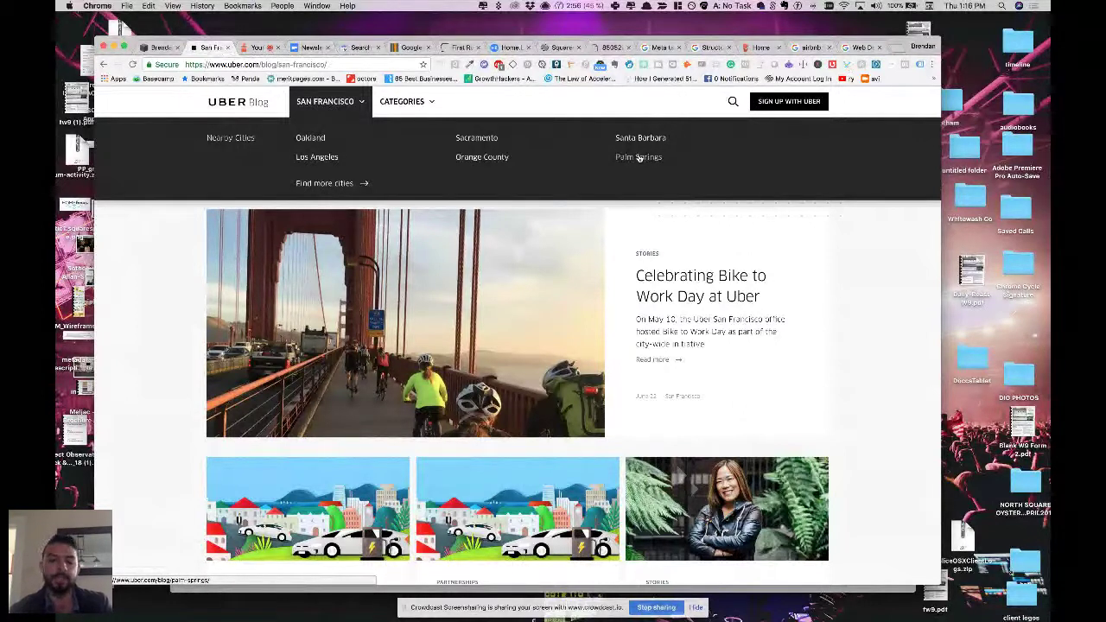
left_click(307, 138)
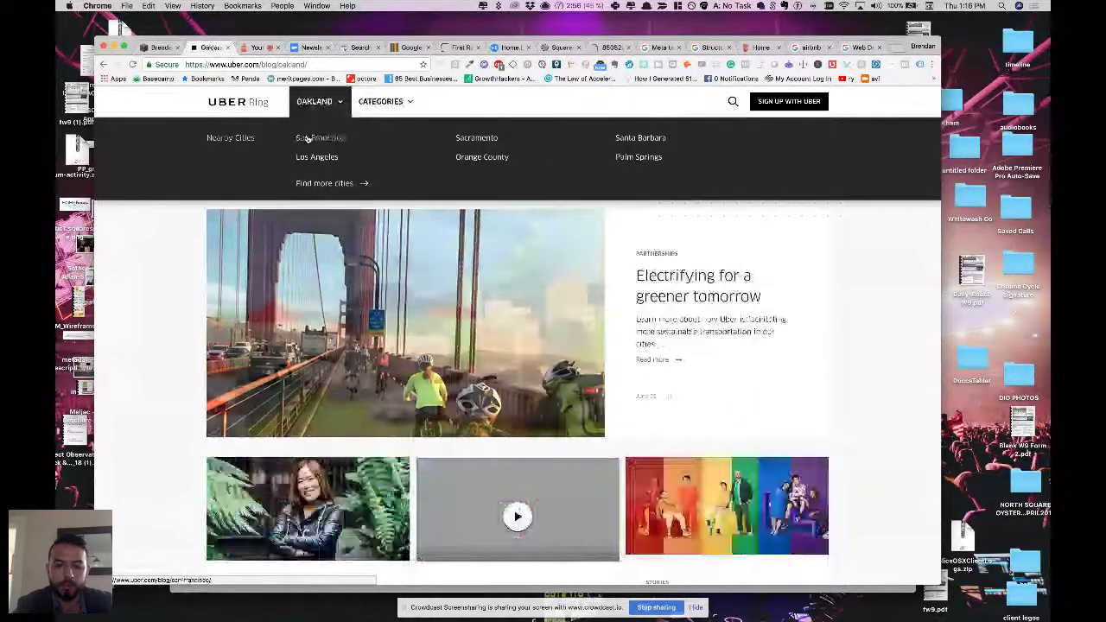
scroll(770, 342, "down", 10)
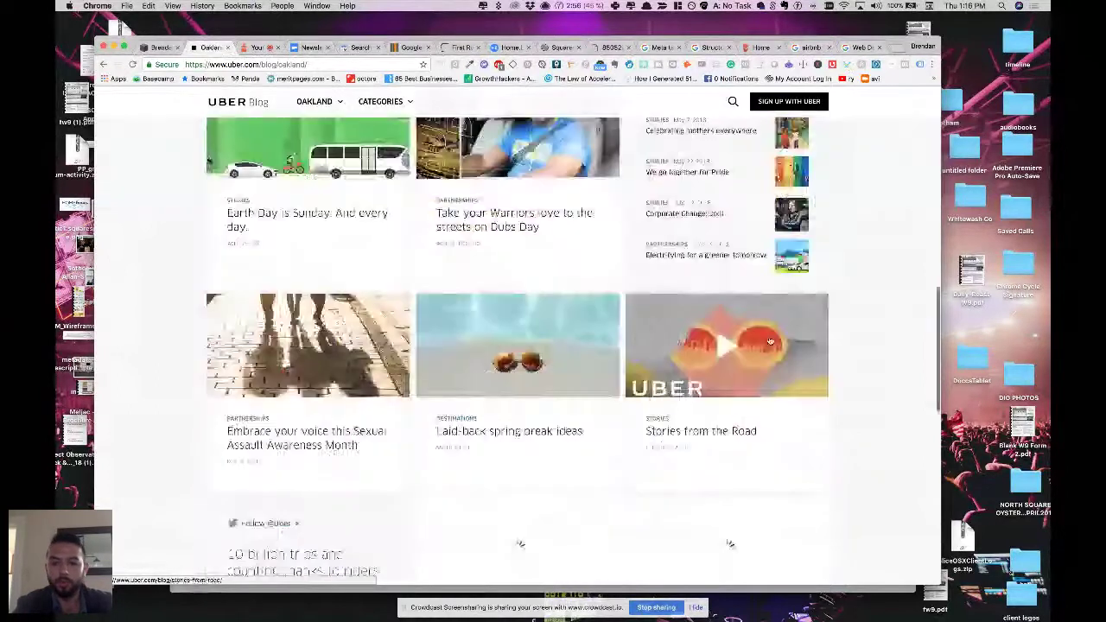
scroll(771, 342, "up", 10)
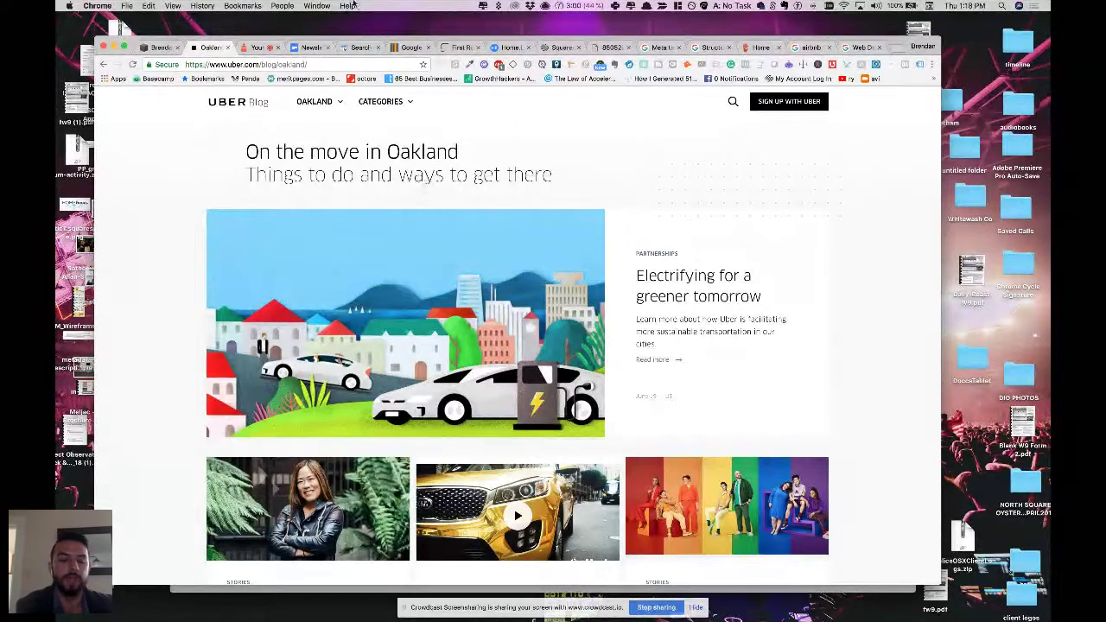
Place the First Round tab beside the Newsletter tab, and examine the Squarespace Vs. Wordpress page in the Squarespace editor, highlighting its heading.
left_click_drag(463, 47, 361, 47)
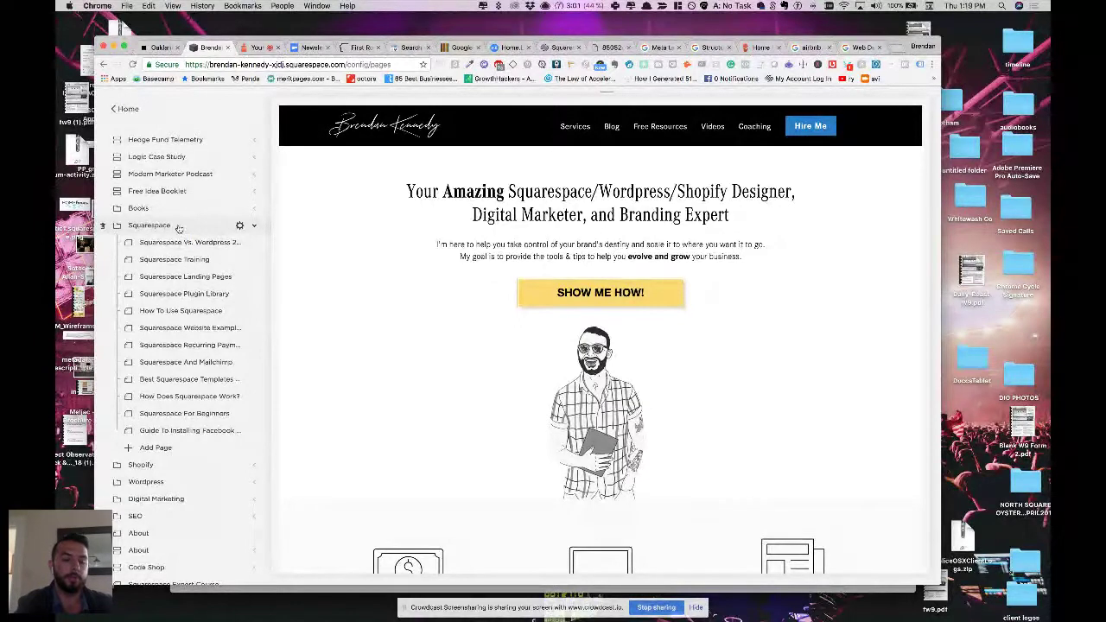
left_click(186, 242)
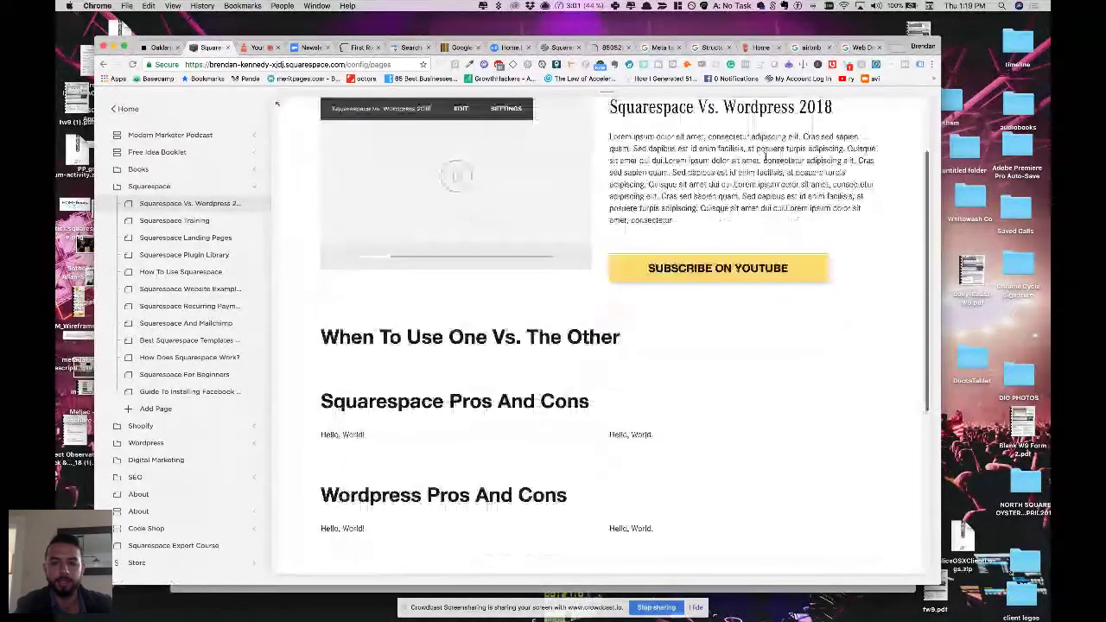
left_click_drag(616, 179, 832, 180)
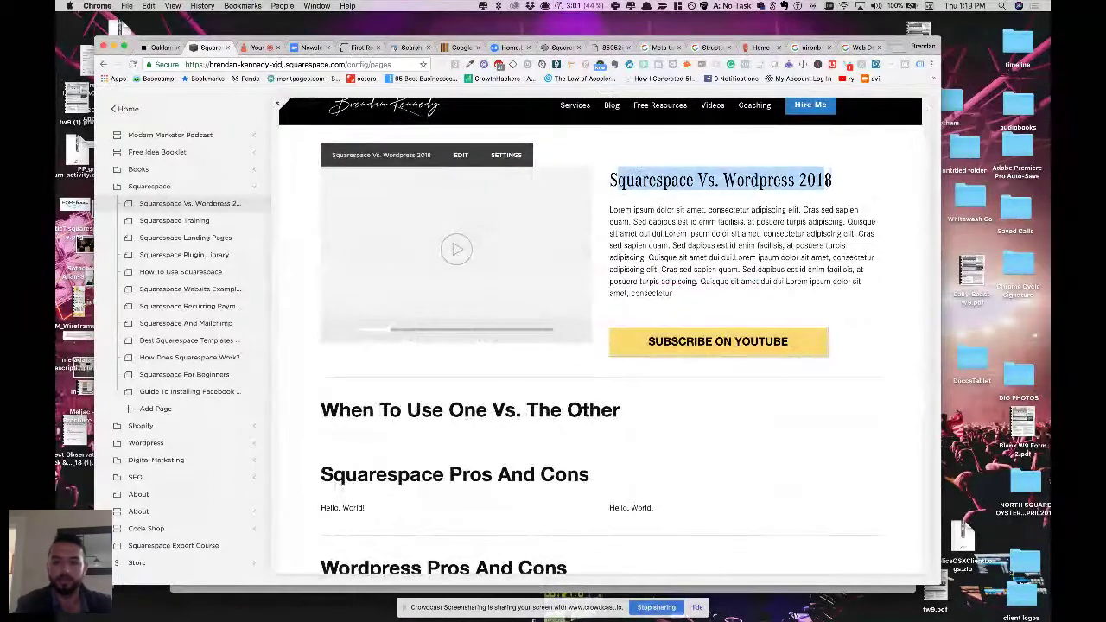
left_click(832, 180)
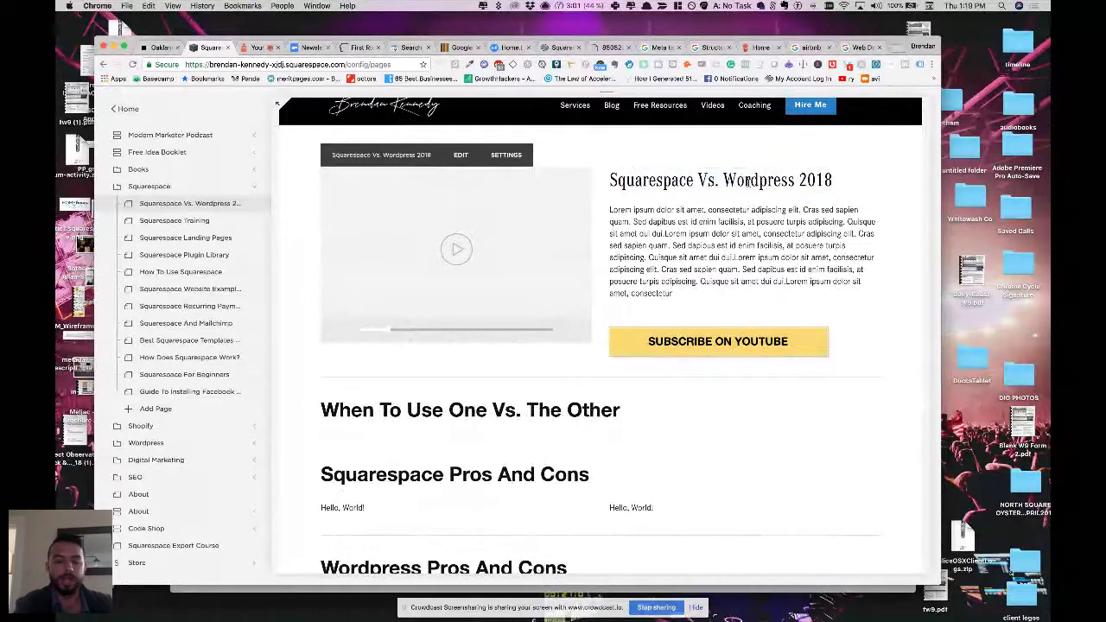
Examine the Squarespace Vs. Wordpress page's pros and cons sections, check the empty Squarespace Recurring Payments page, and return to the comparison page.
scroll(554, 454, "down", 2)
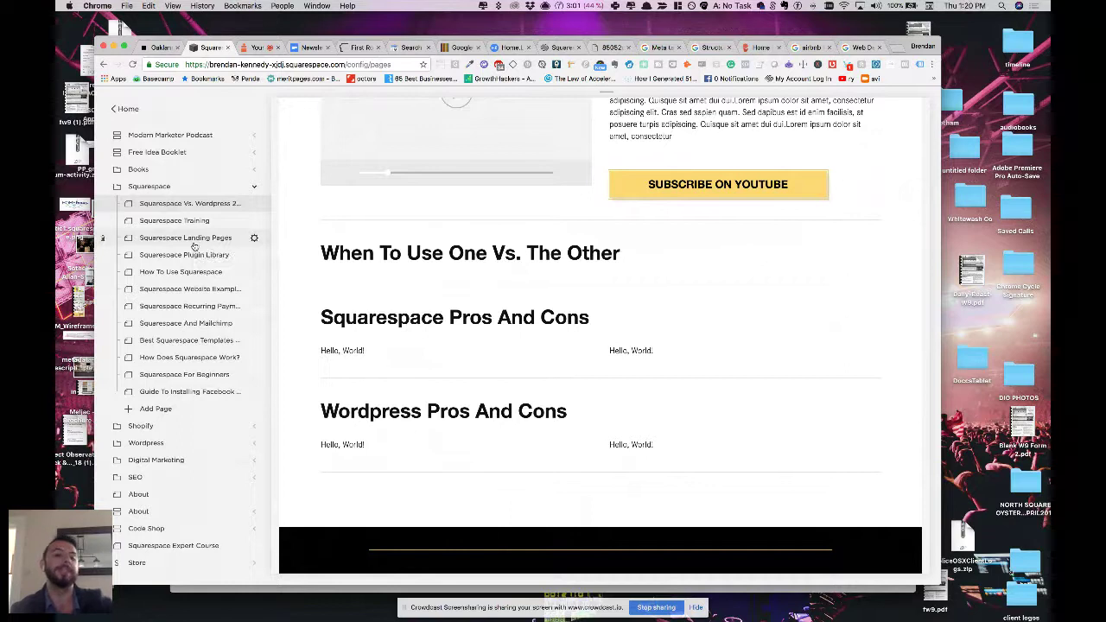
scroll(194, 246, "down", 1)
left_click(190, 271)
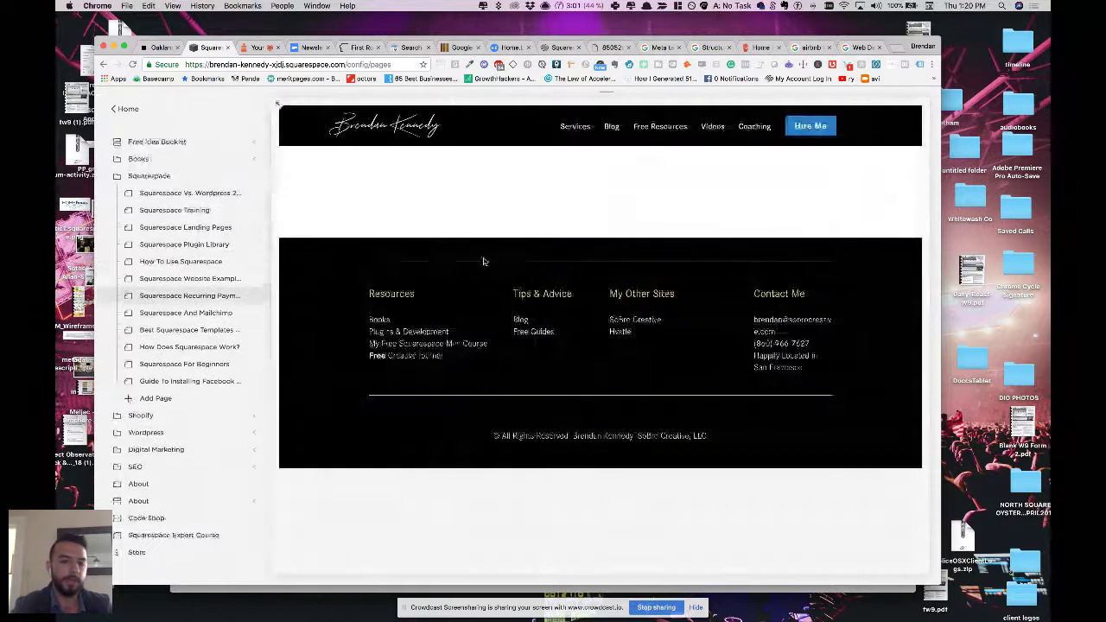
mouse_move(253, 297)
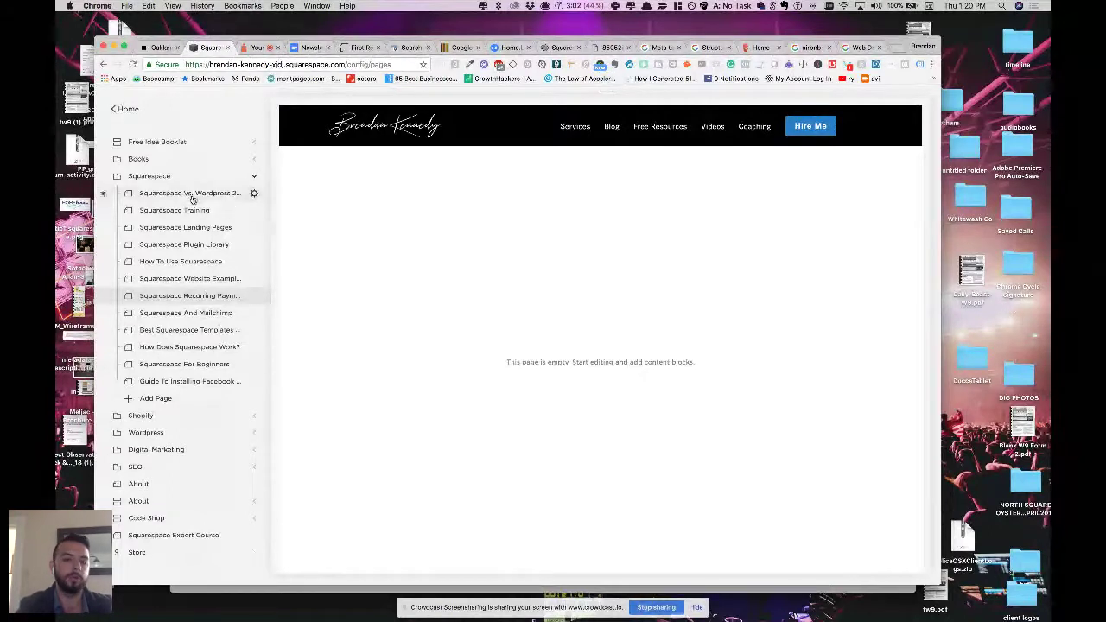
left_click(190, 195)
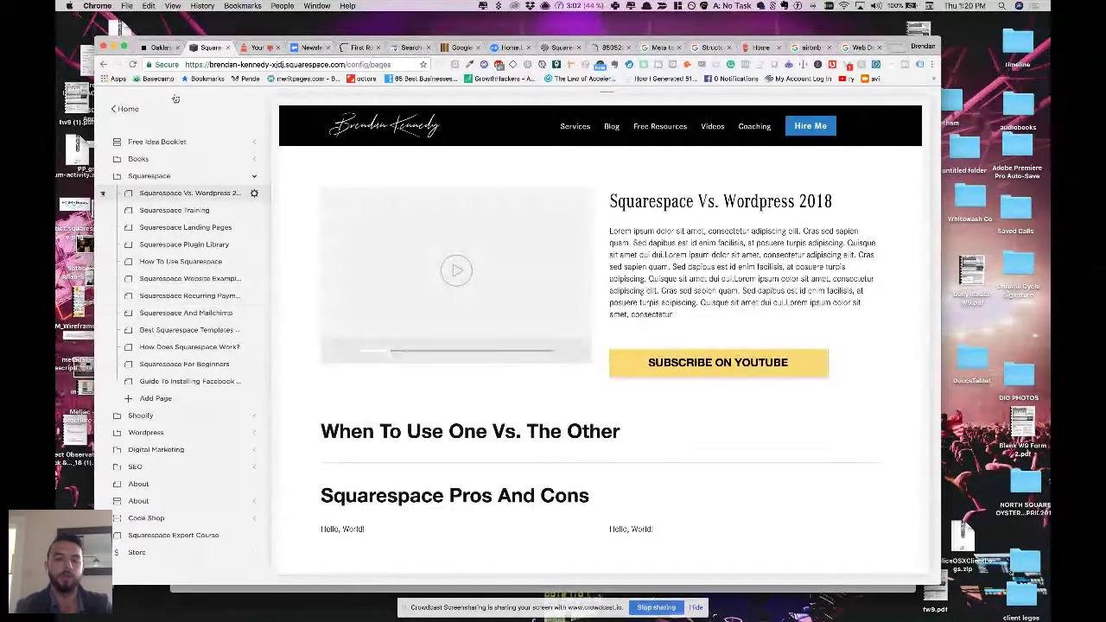
Return to the Newsletter document and highlight the "Hard Code Meta Titles and Meta Descriptions In Your Header" tip.
left_click(308, 48)
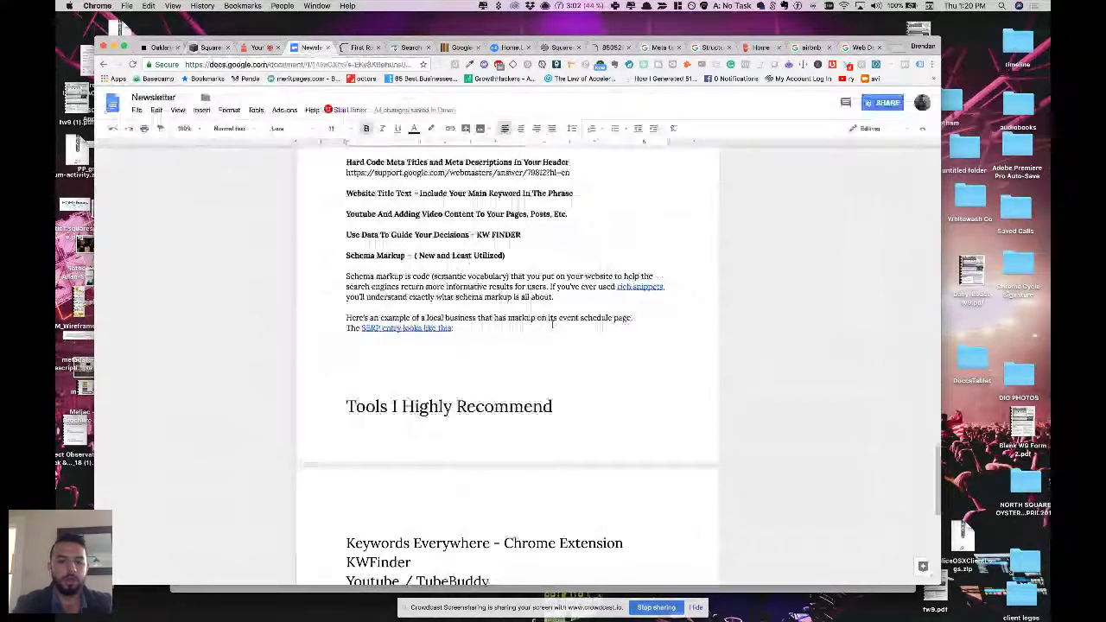
scroll(552, 323, "up", 2)
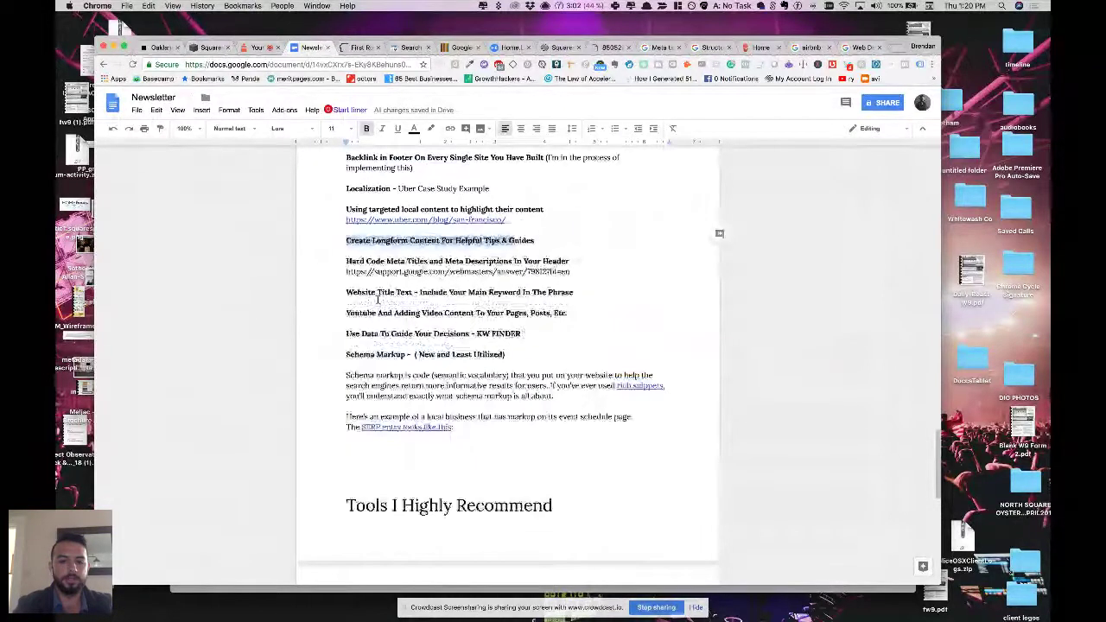
scroll(378, 300, "up", 2)
left_click_drag(346, 326, 569, 325)
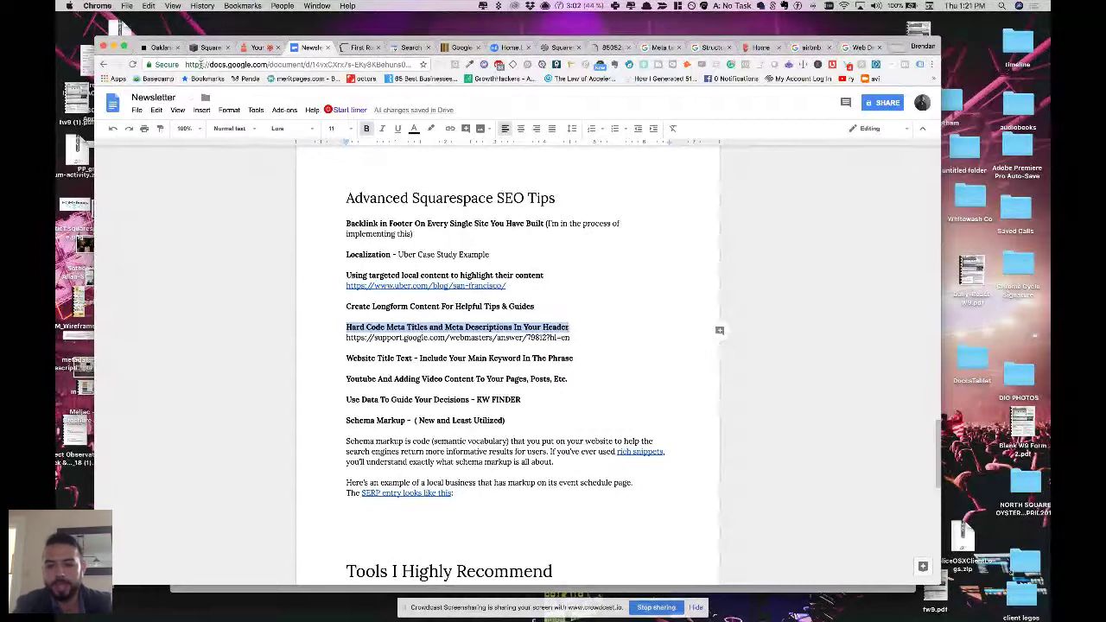
Draft "This is the meta description" as the Squarespace Vs. Wordpress page's description, and compare it with LendingTree's description in the home loans search results.
left_click(207, 47)
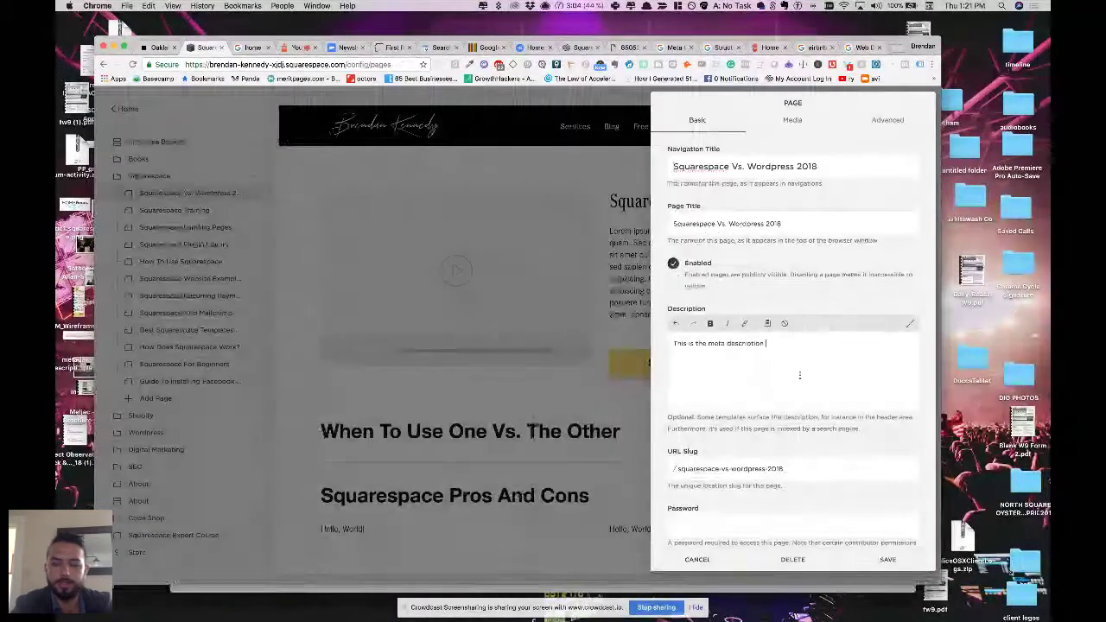
key("super+a")
left_click(247, 47)
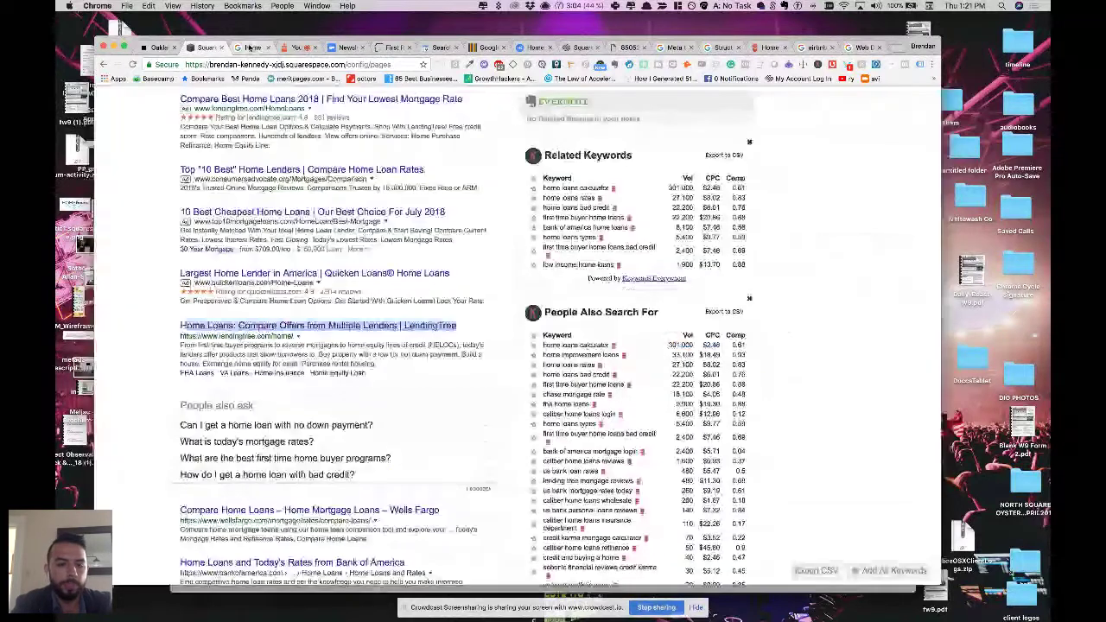
left_click_drag(180, 344, 385, 365)
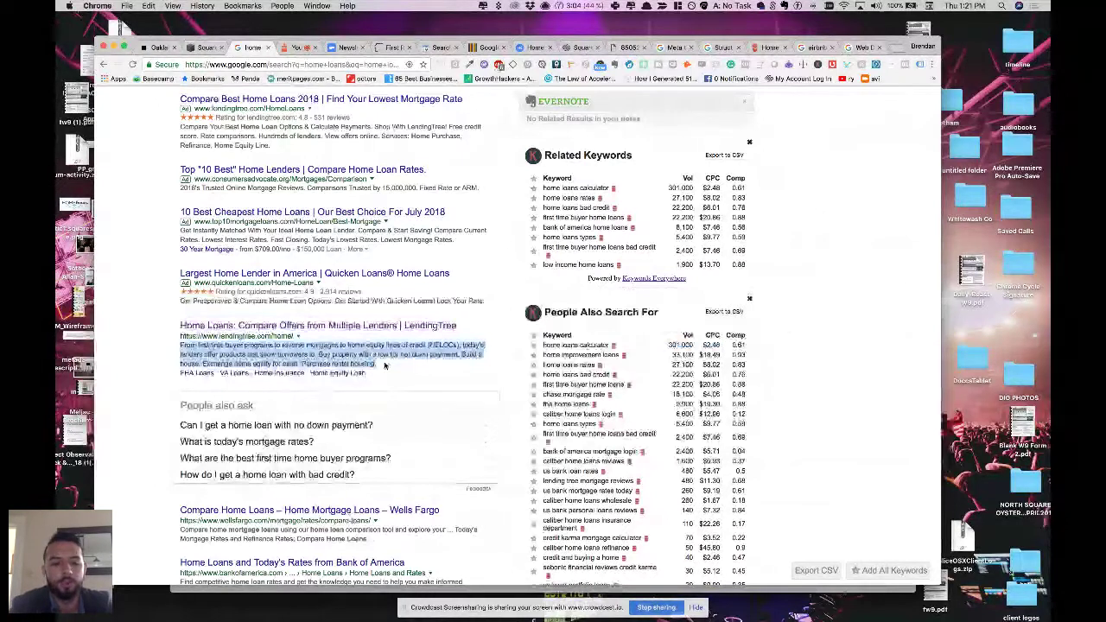
scroll(379, 324, "down", 2)
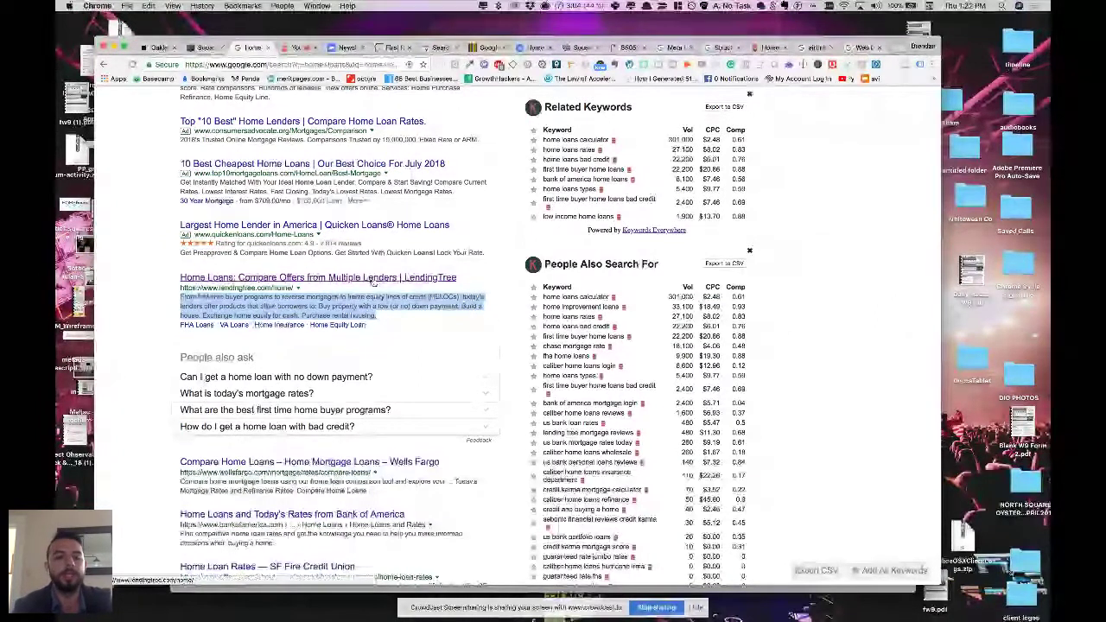
Return to the Squarespace page settings and open the empty Page Header Code Injection field for editing.
key("ctrl+shift+Tab")
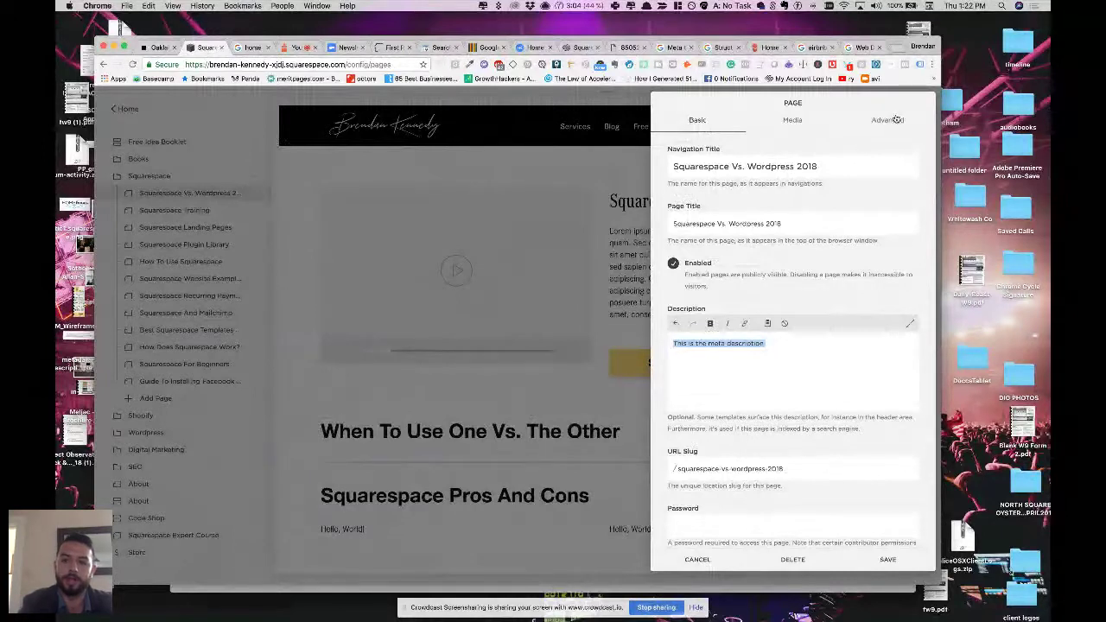
left_click(890, 120)
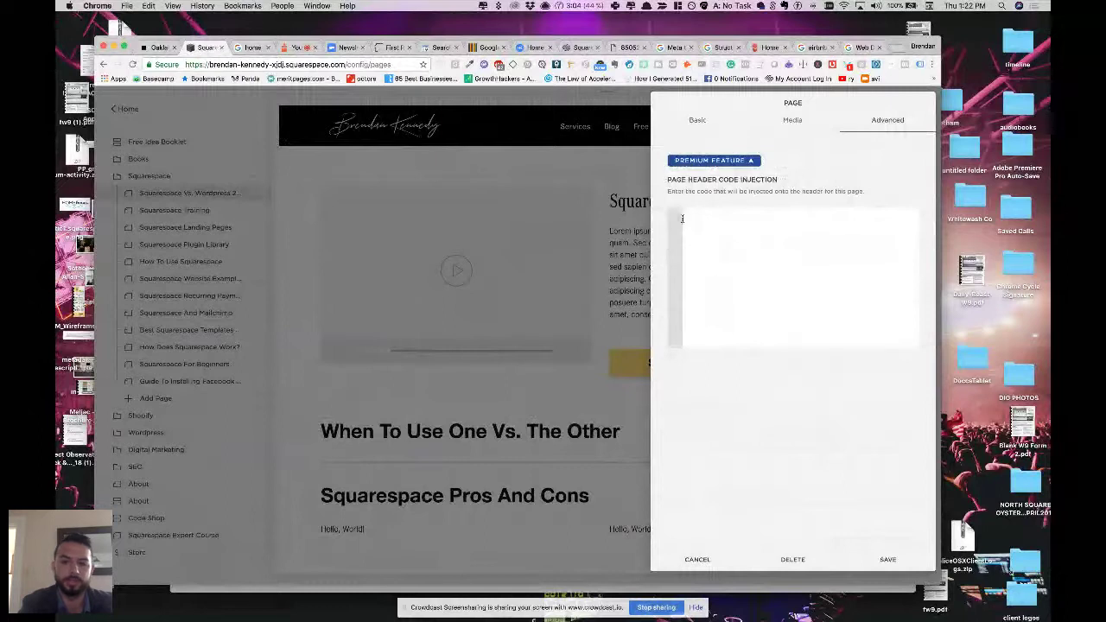
left_click(714, 233)
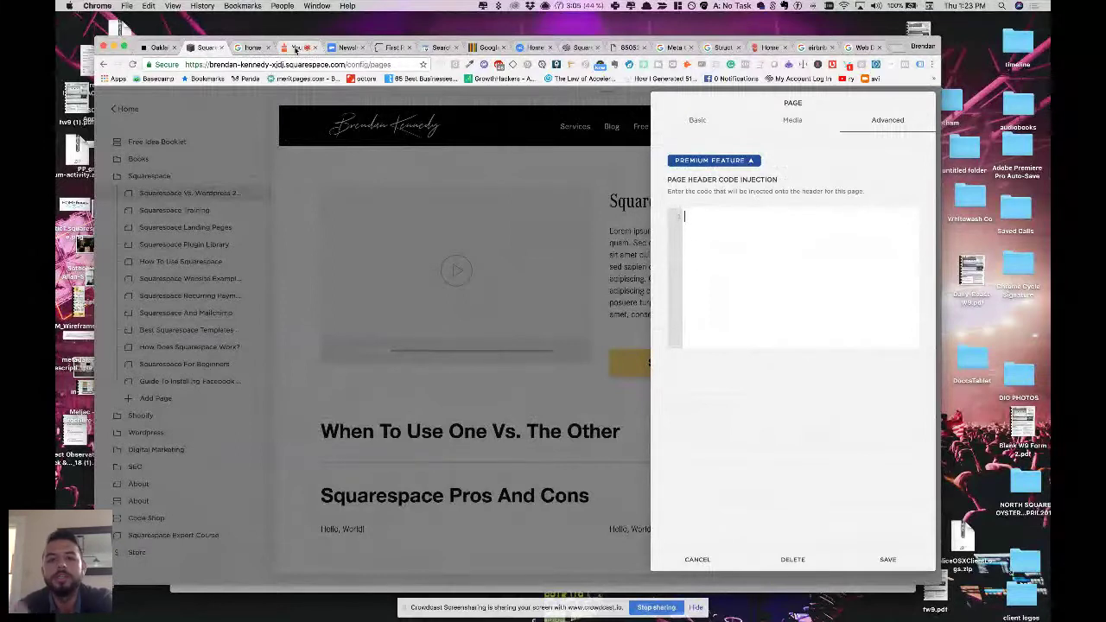
Find the open Search Console Help article "Meta tags that Google understands" among the reference pages and examine its list of supported tags.
left_click(426, 48)
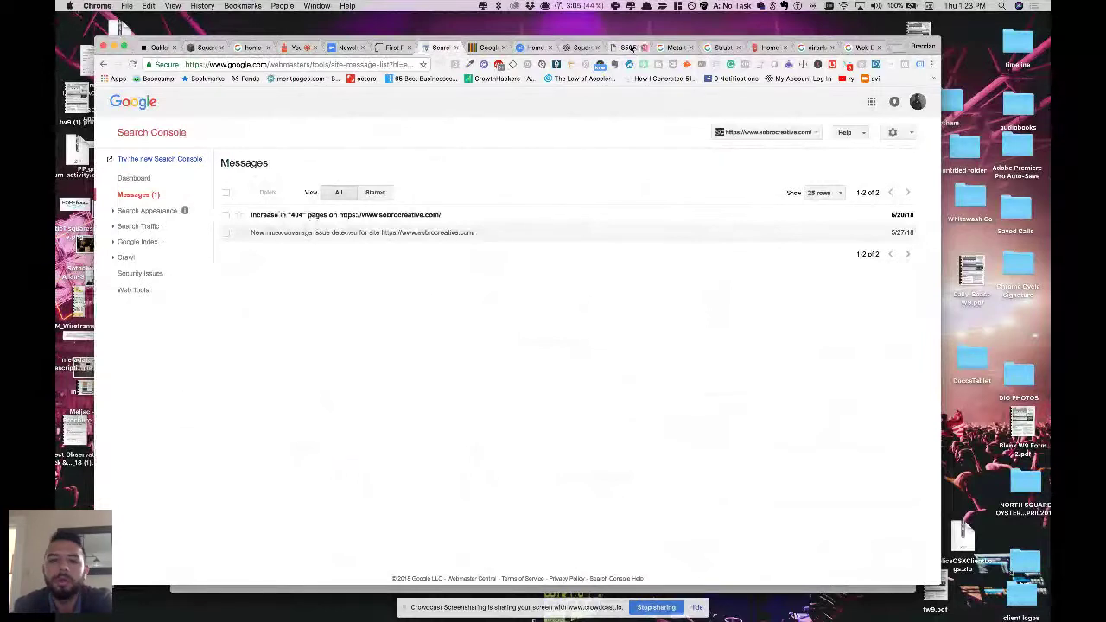
left_click(489, 48)
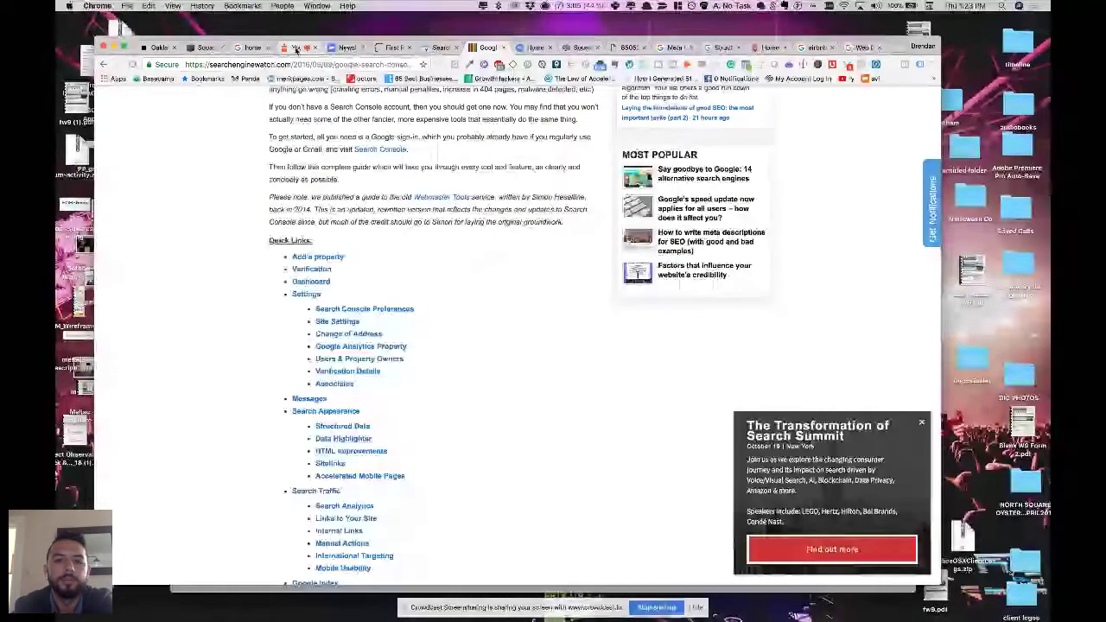
left_click(394, 48)
left_click(441, 48)
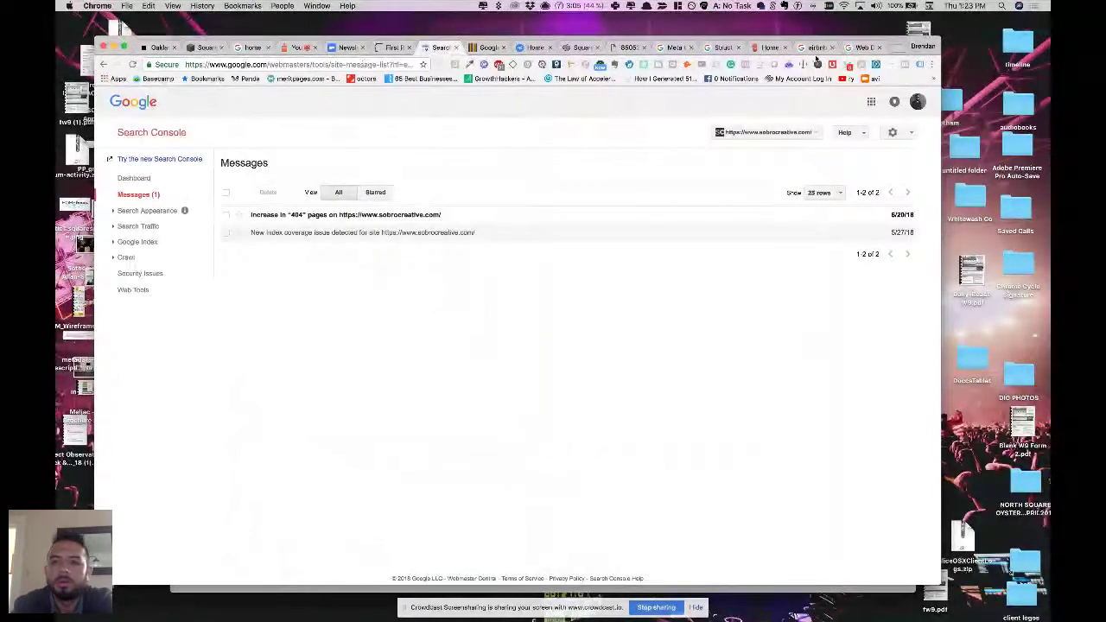
left_click(858, 47)
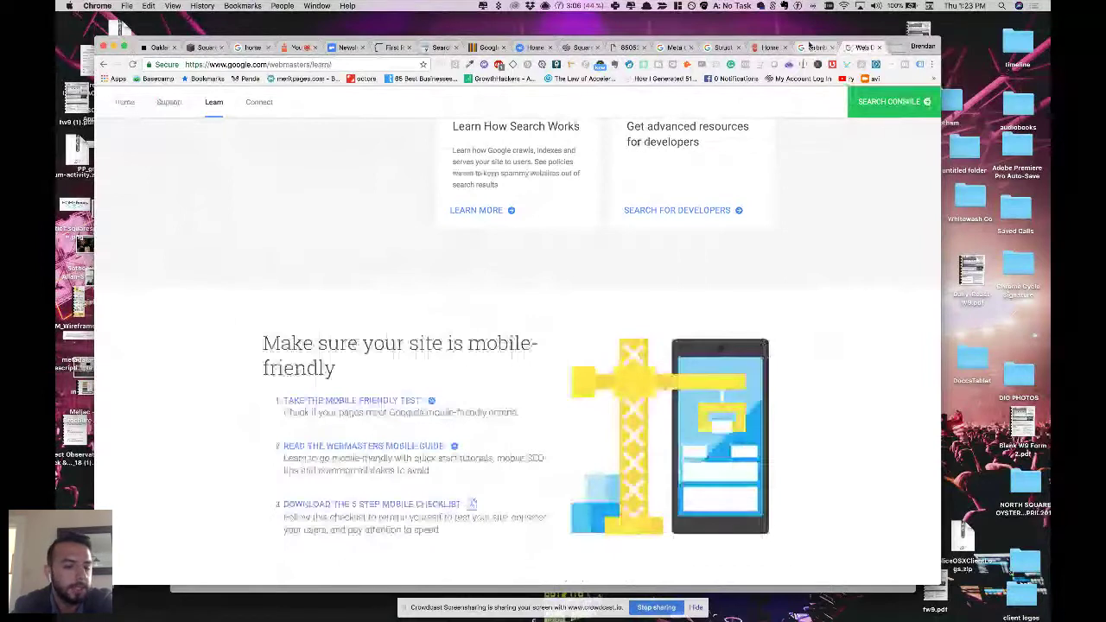
left_click(672, 48)
scroll(489, 204, "down", 2)
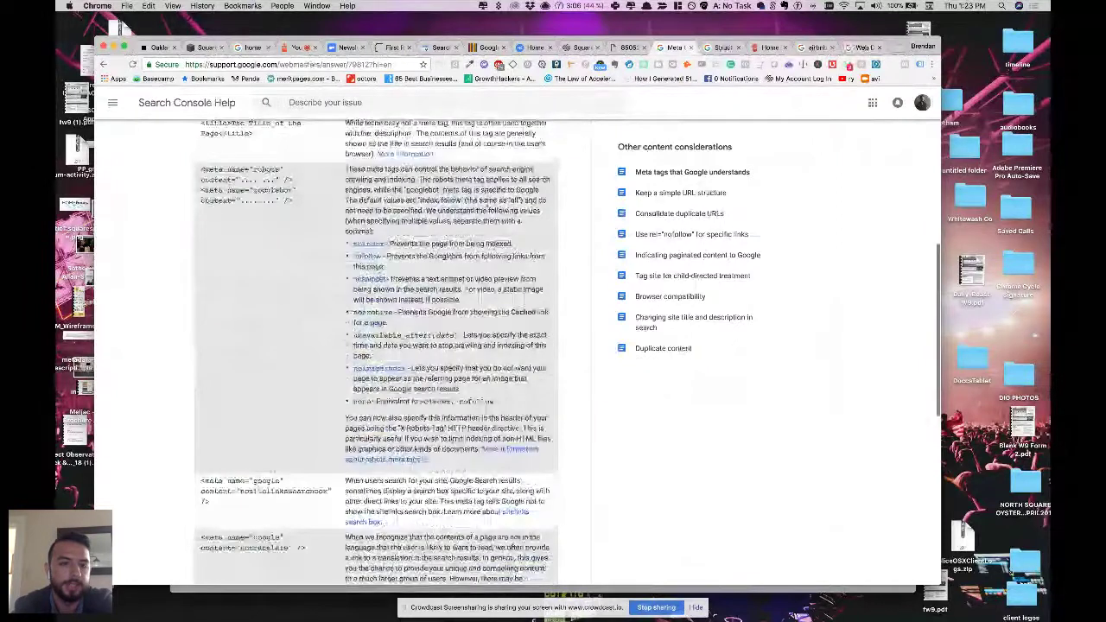
scroll(518, 481, "down", 10)
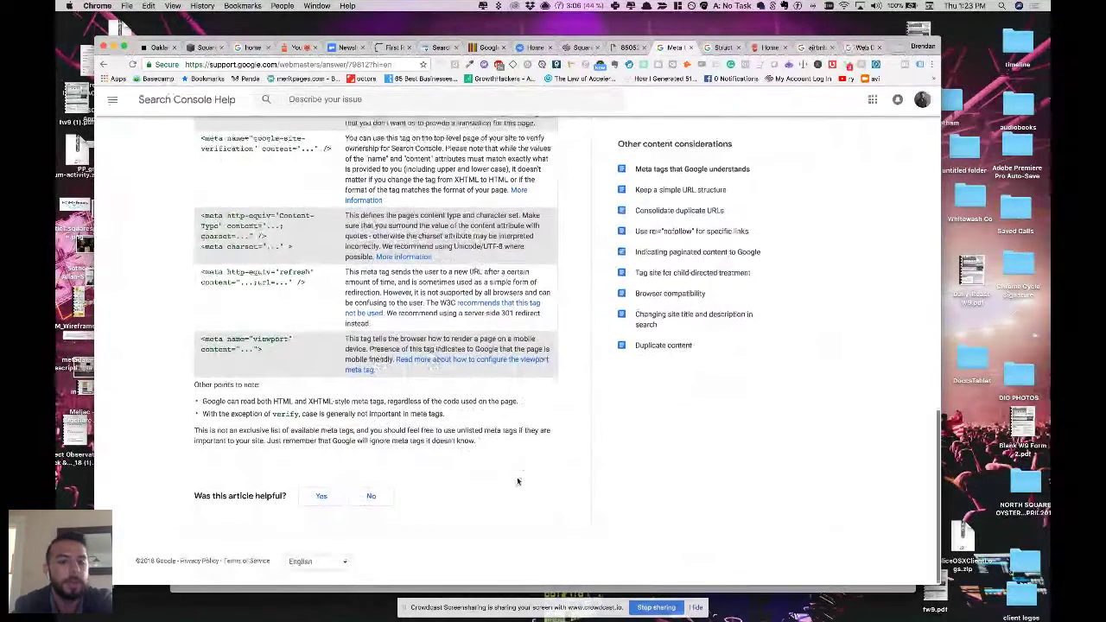
scroll(518, 481, "up", 15)
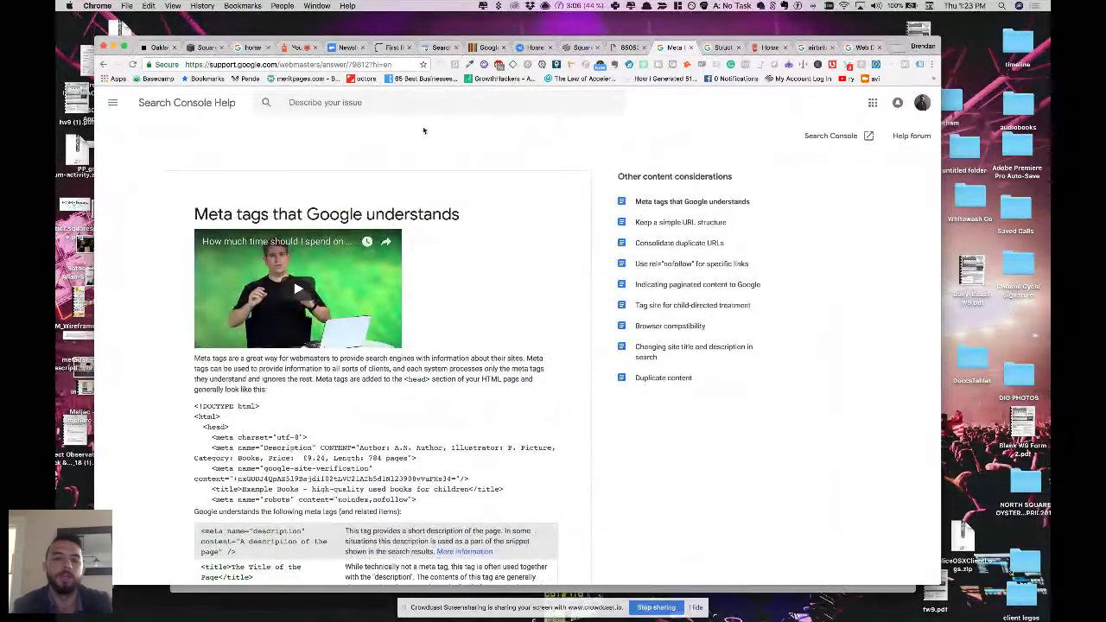
Revisit the header code injection field and the home loans search results, and discard the changes in the page settings.
left_click(195, 51)
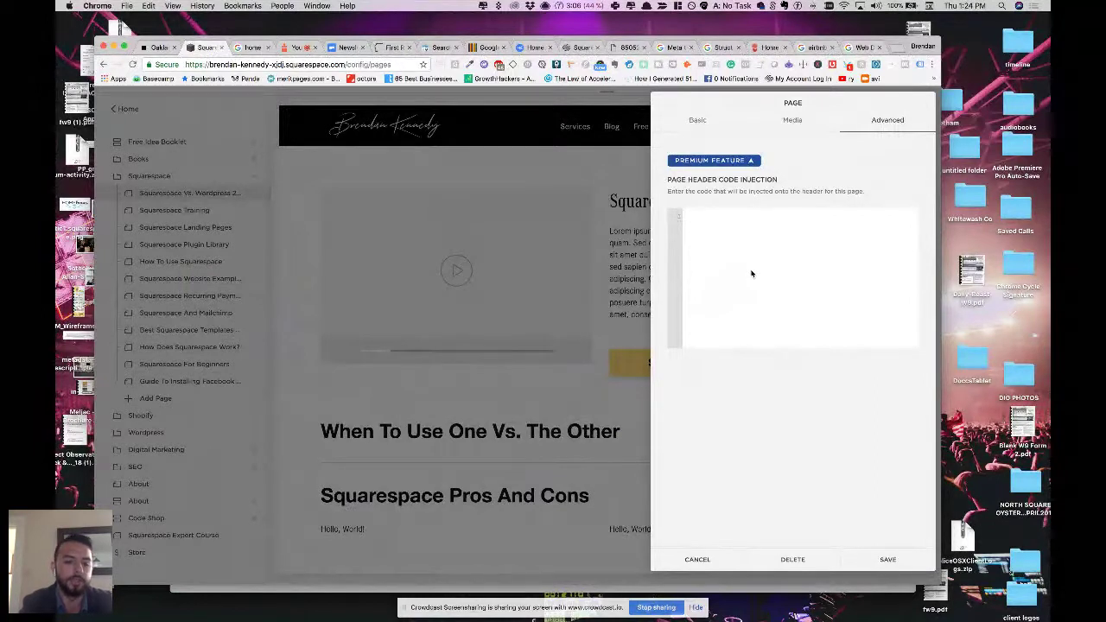
key("ctrl+Tab")
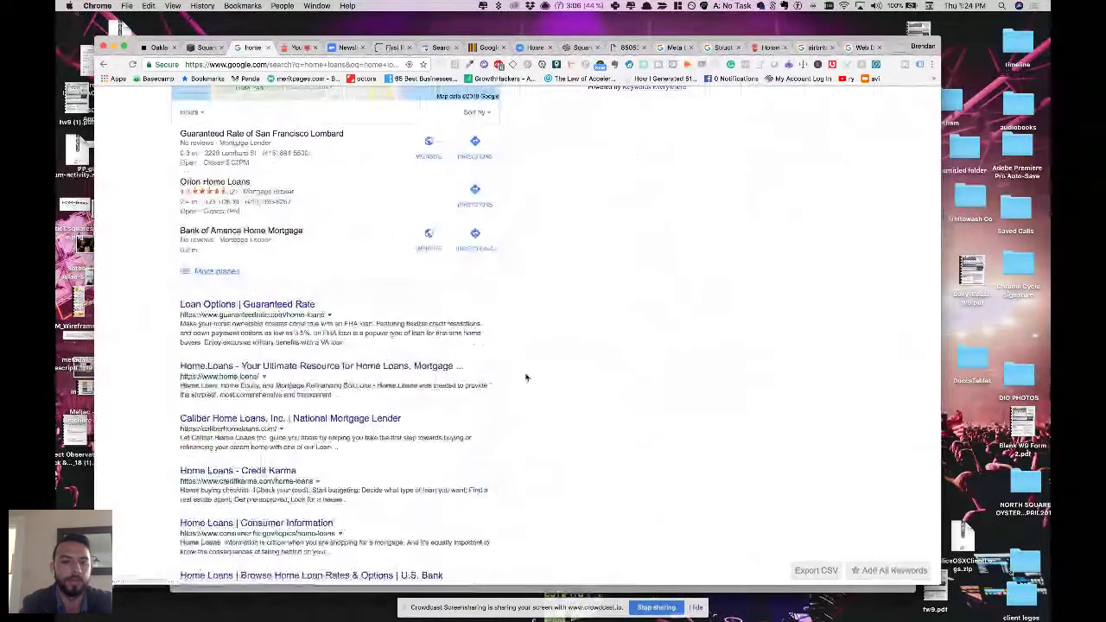
key("ctrl+shift+Tab")
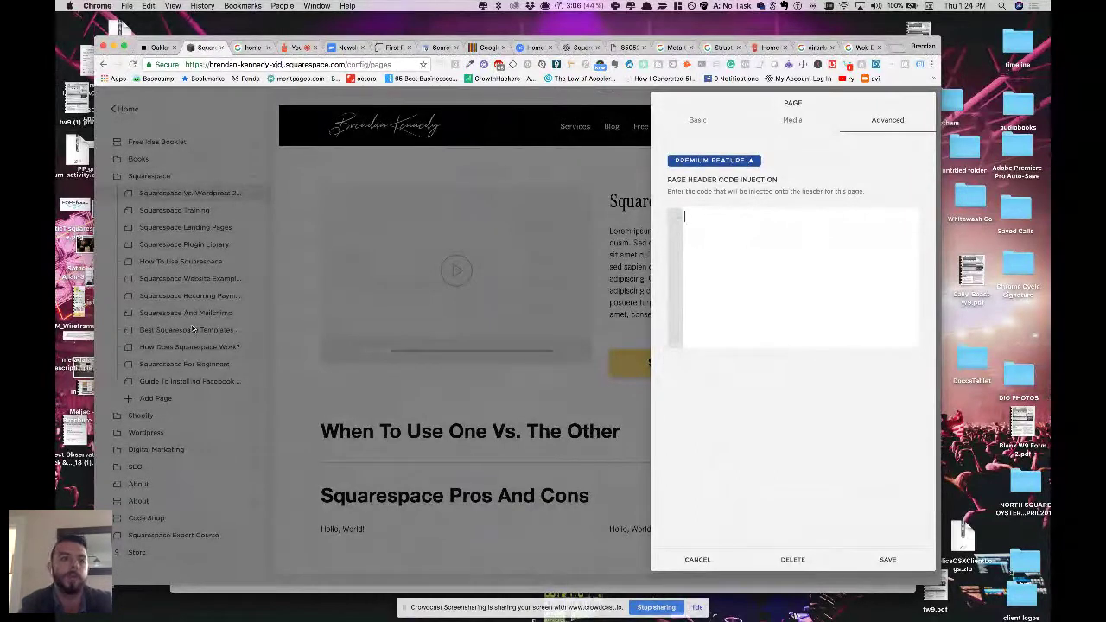
left_click(683, 560)
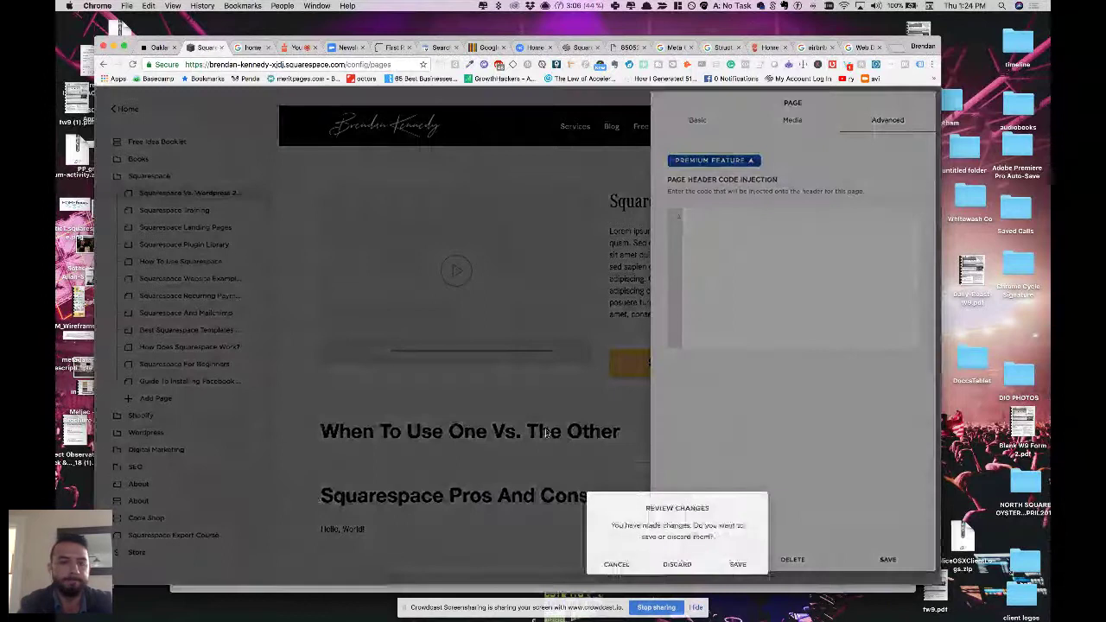
left_click(683, 562)
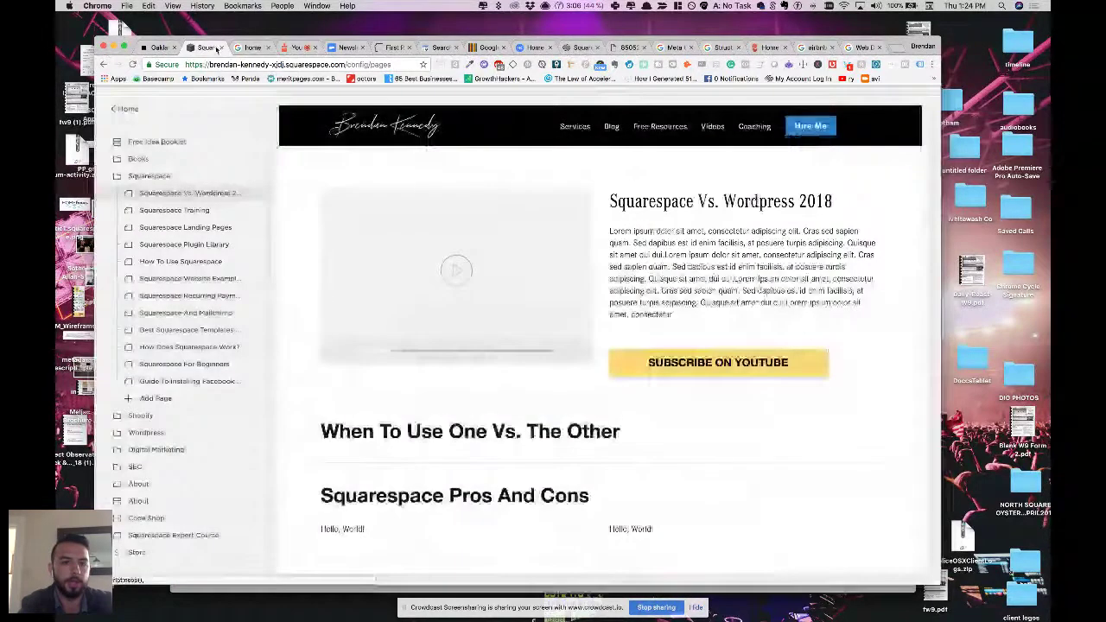
Go to the Website Title Text tip in the Newsletter document and highlight "Include Your Main Keyword In The Phrase".
left_click(344, 49)
scroll(519, 303, "down", 2)
left_click_drag(349, 262, 584, 262)
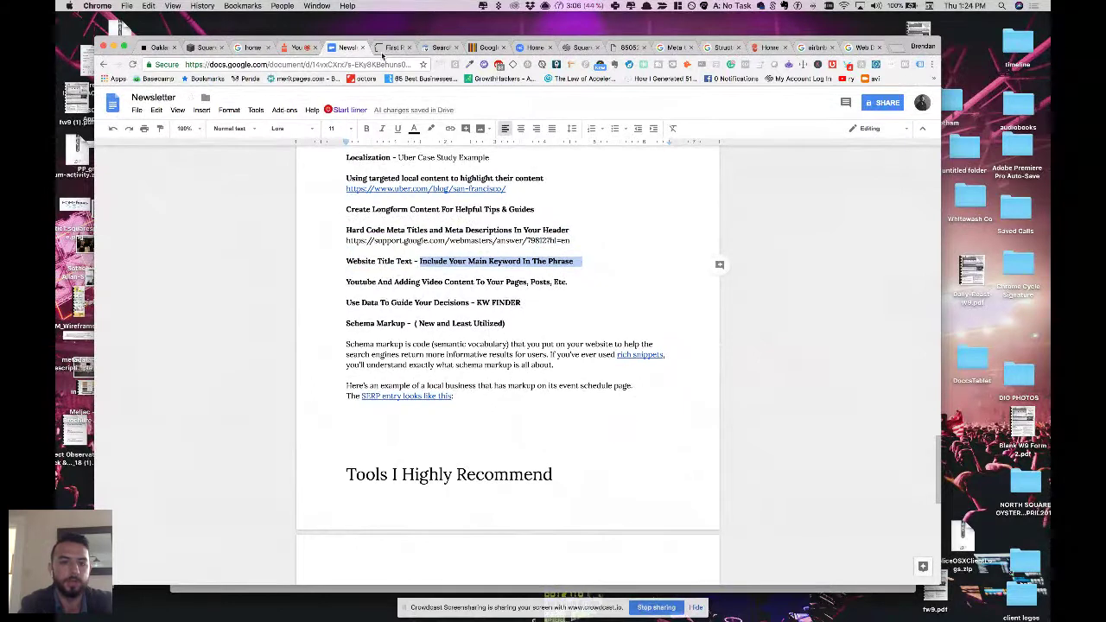
Look through the Squarespace site's general, website and commerce settings for the website title option.
left_click(205, 48)
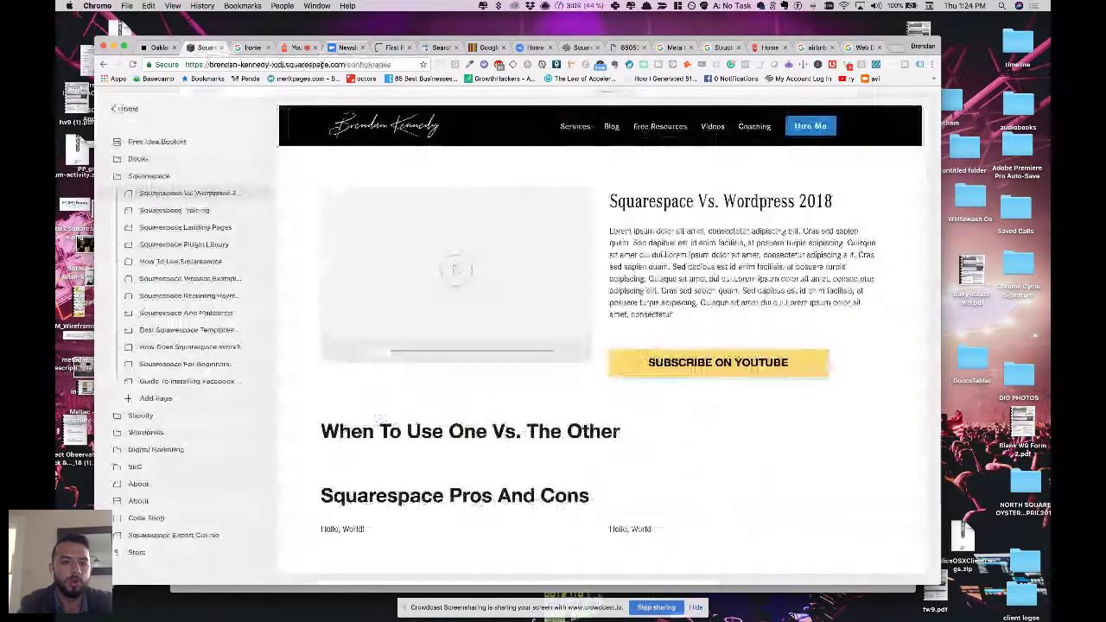
left_click(126, 110)
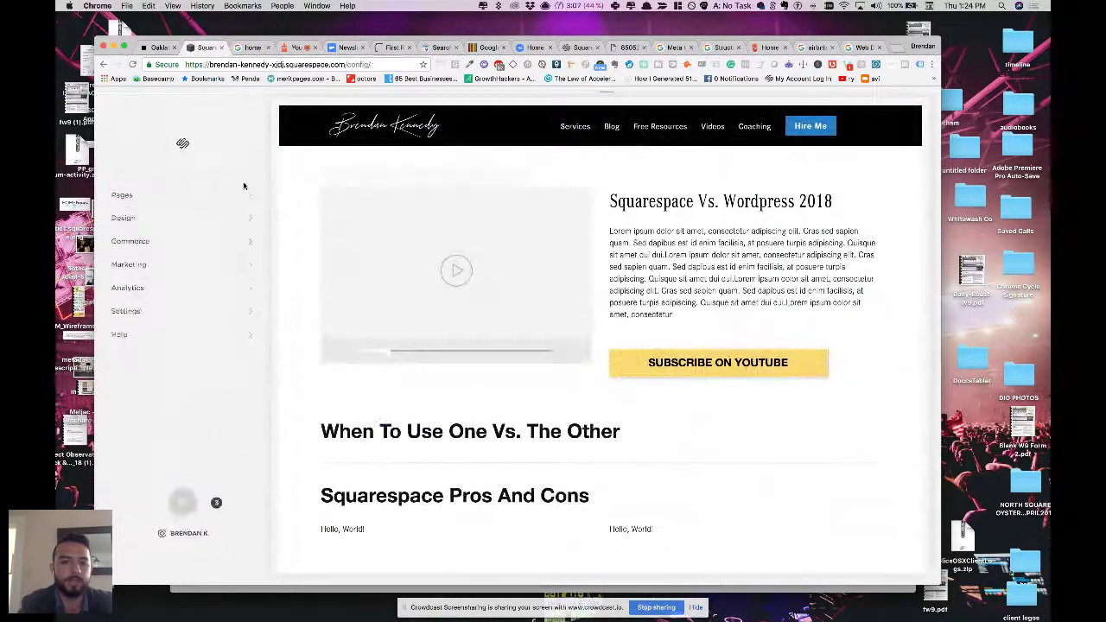
left_click(134, 312)
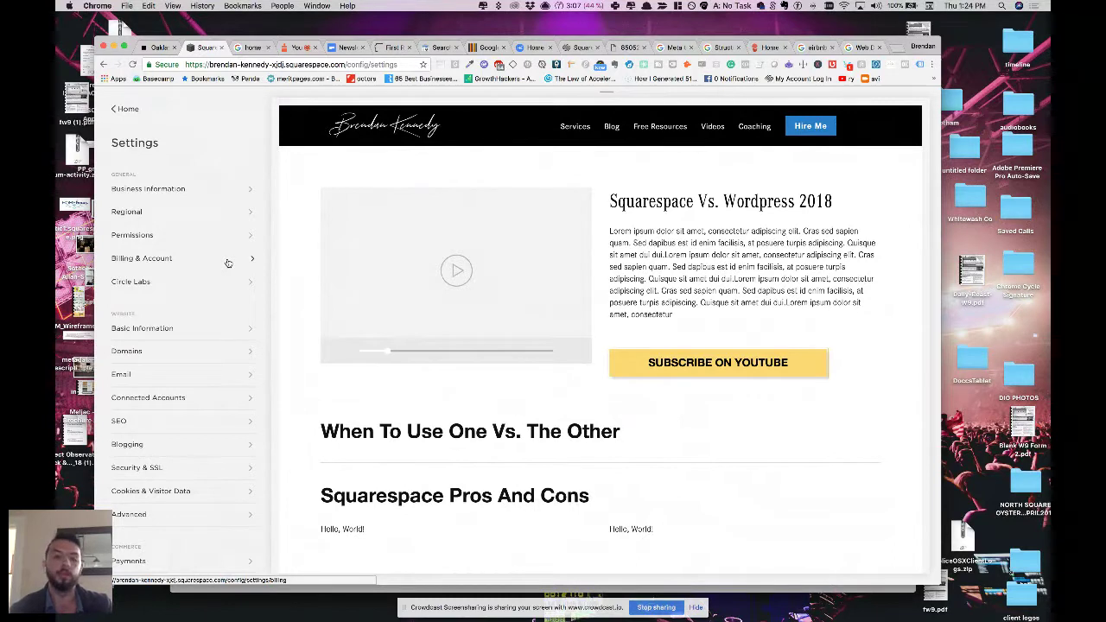
scroll(228, 263, "down", 2)
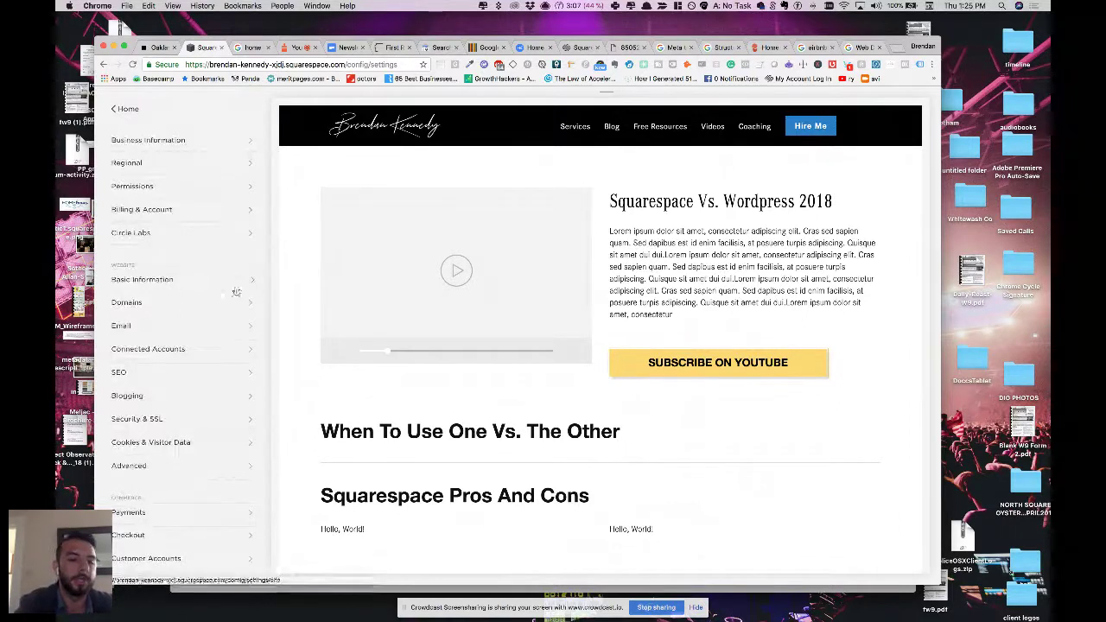
scroll(236, 291, "down", 3)
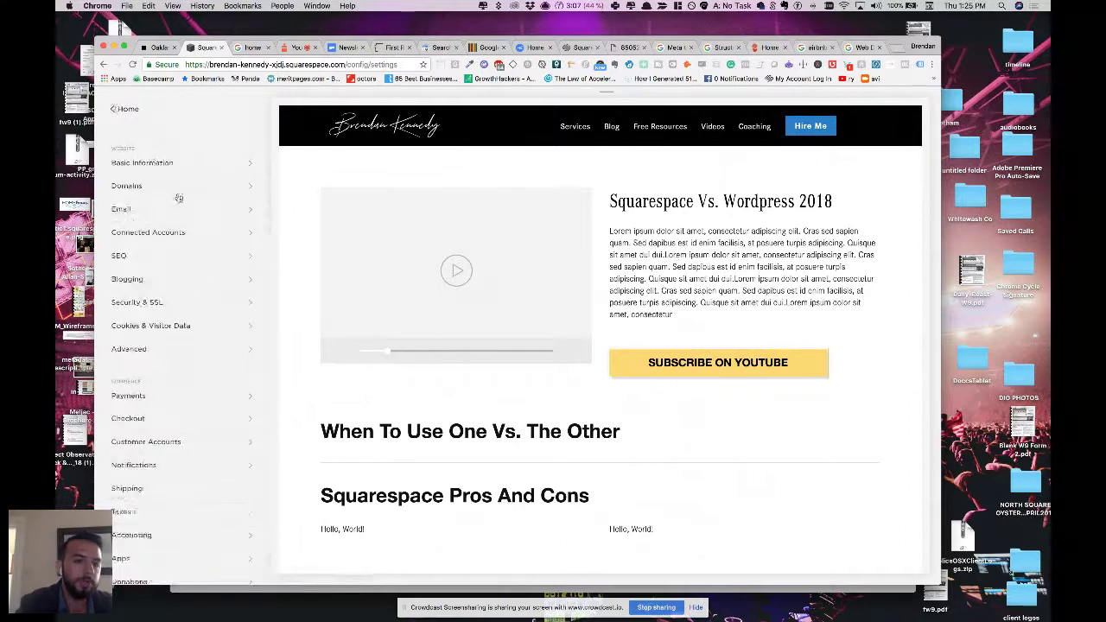
In the design's Logo & Title settings, append ": Squarespace Designer & Squarespace Specialist" to the site title.
left_click(126, 109)
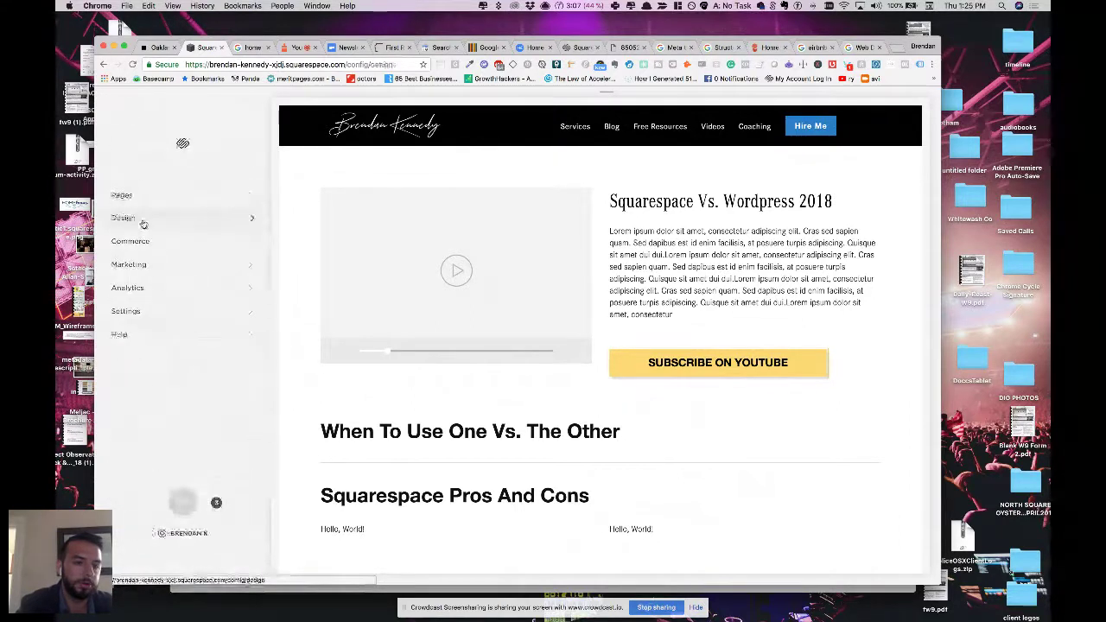
left_click(138, 220)
left_click(142, 175)
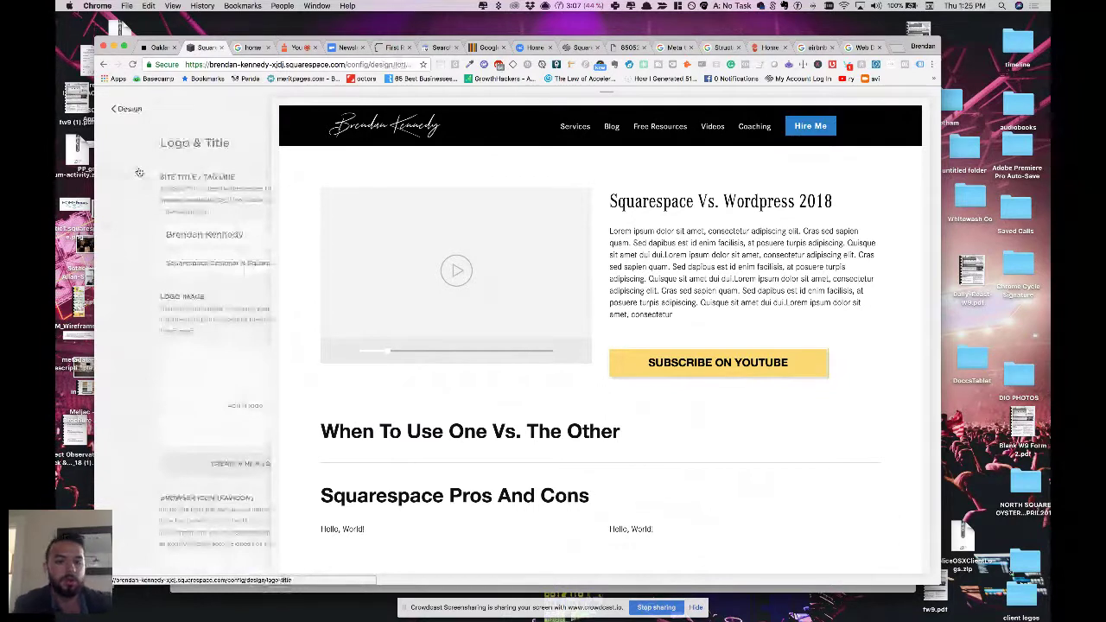
left_click(201, 235)
type(":")
type("Squarespace Designer & Squarespace Specialist")
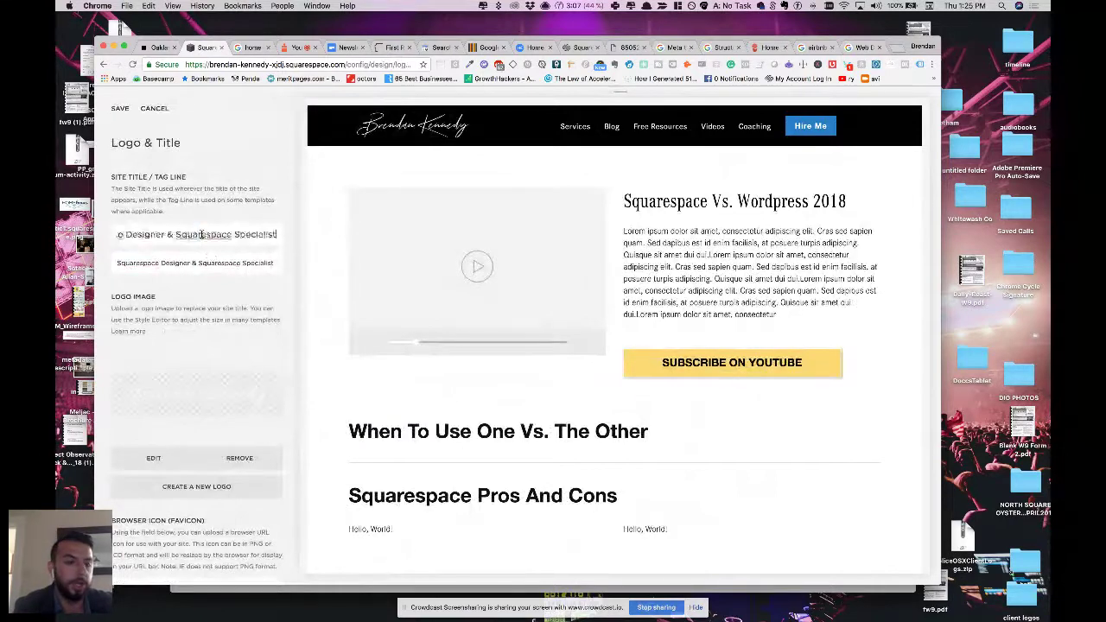
Replace the site title with the owner's full name followed by ": Squarespace Designer" and save the change.
key("super+Left")
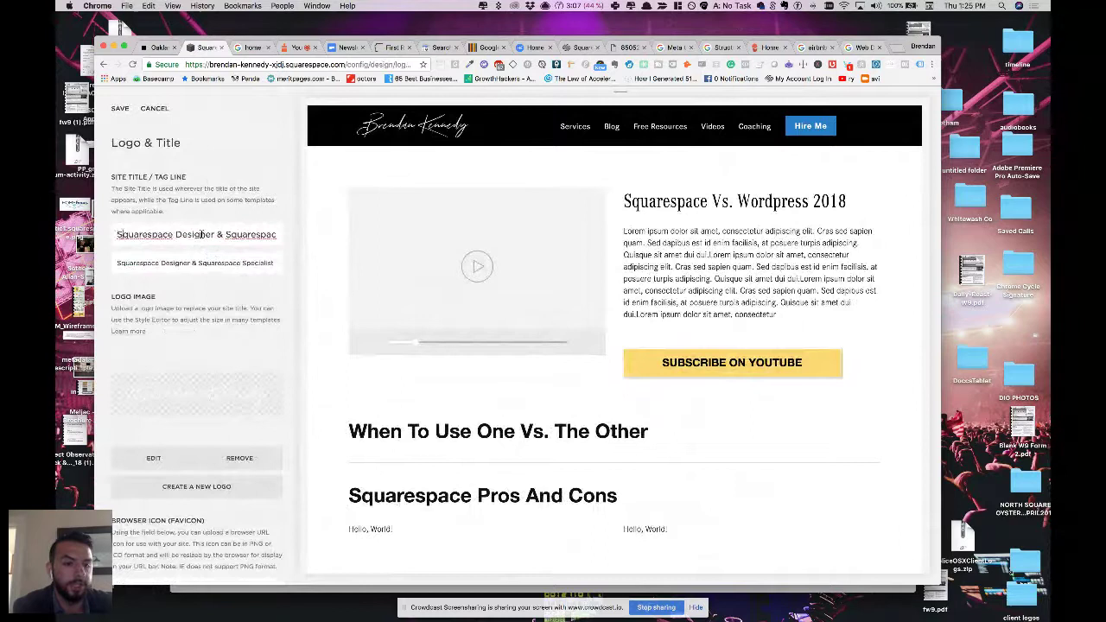
key("super+Right")
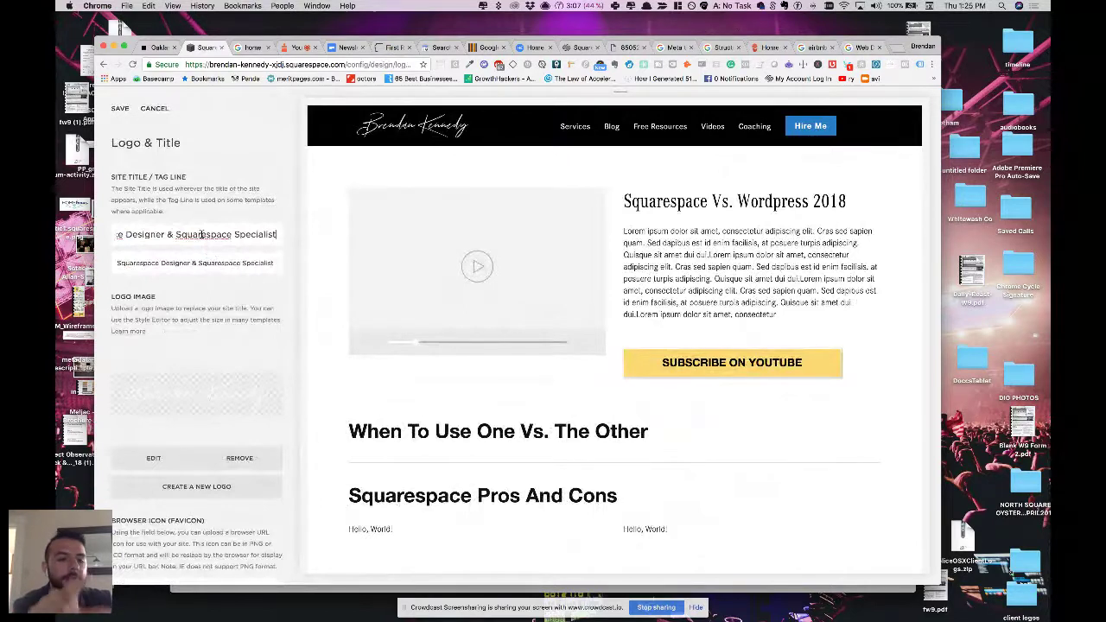
key("super+a")
type("Brendan Kennedy")
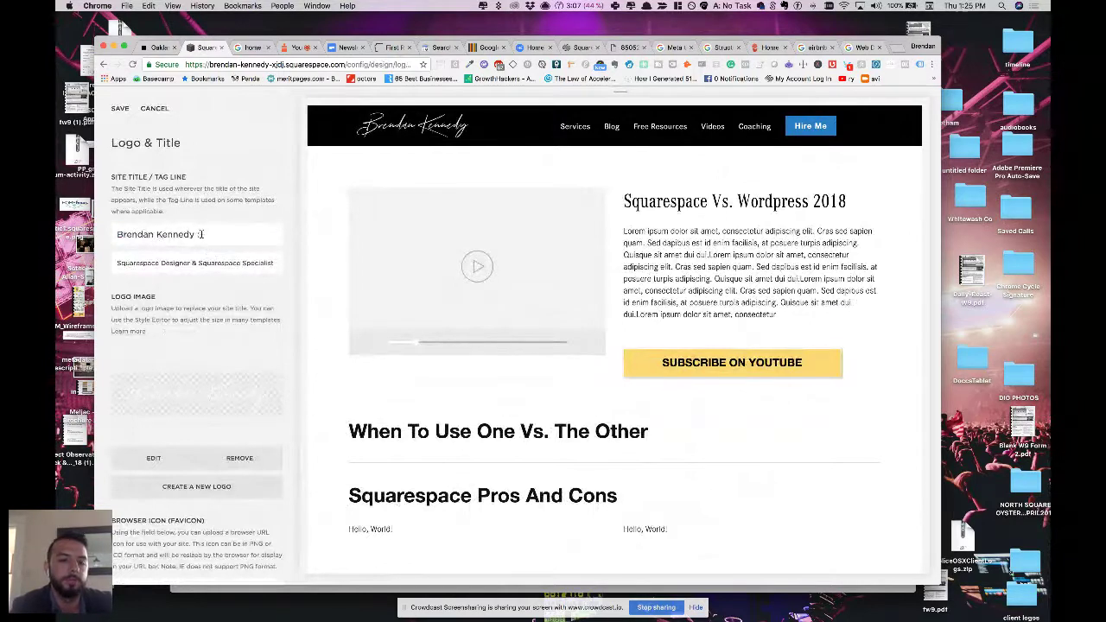
type(": Squarespace D")
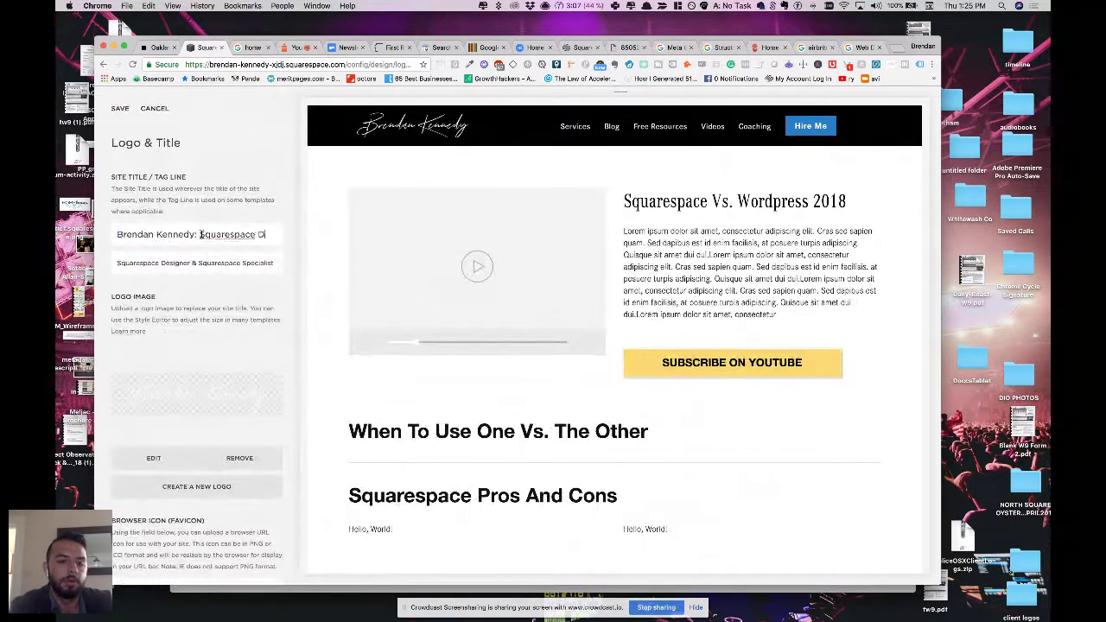
type("esigner & Squarespace")
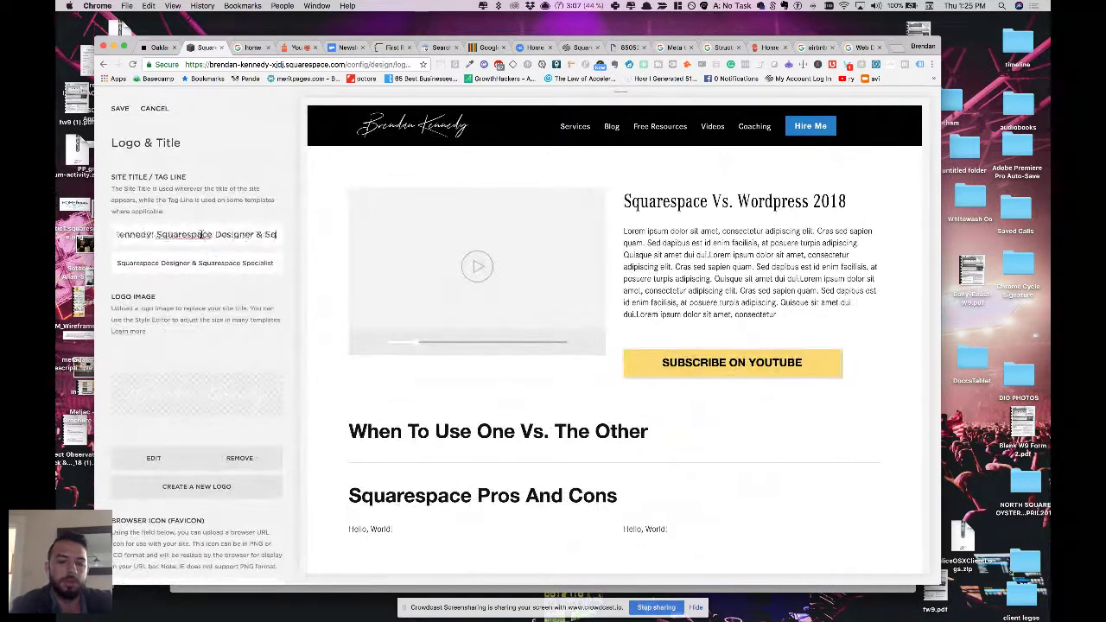
key("BackSpace")
key("BackSpace")
key("BackSpace")
key("BackSpace")
key("BackSpace")
key("BackSpace")
key("BackSpace")
key("BackSpace")
key("BackSpace")
key("BackSpace")
key("BackSpace")
key("BackSpace")
key("BackSpace")
key("BackSpace")
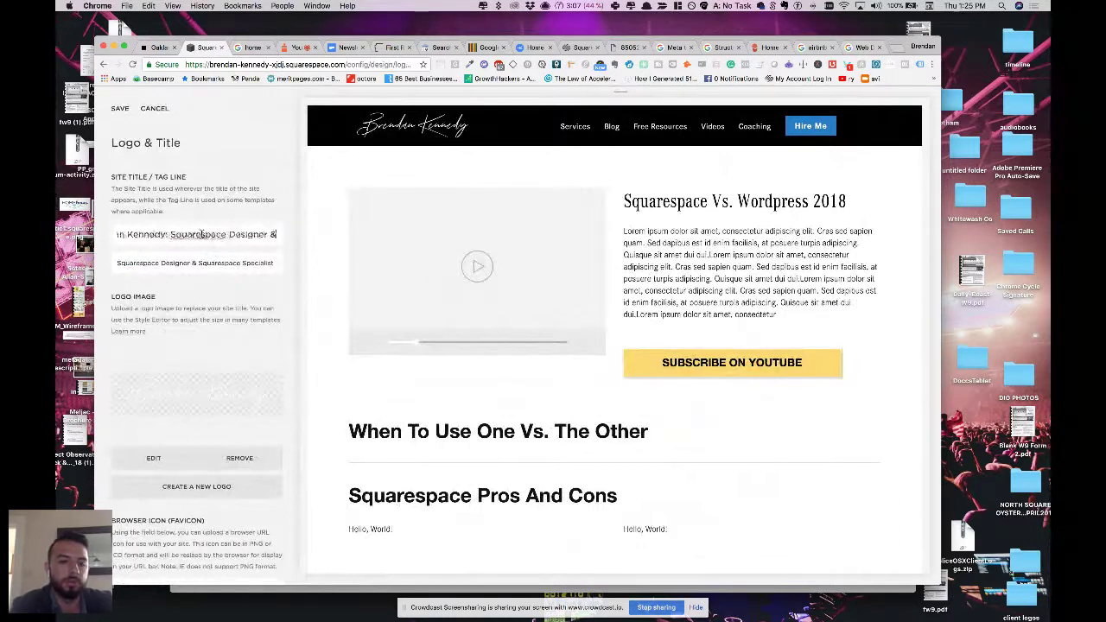
left_click_drag(178, 233, 366, 257)
left_click_drag(178, 233, 63, 223)
left_click(246, 173)
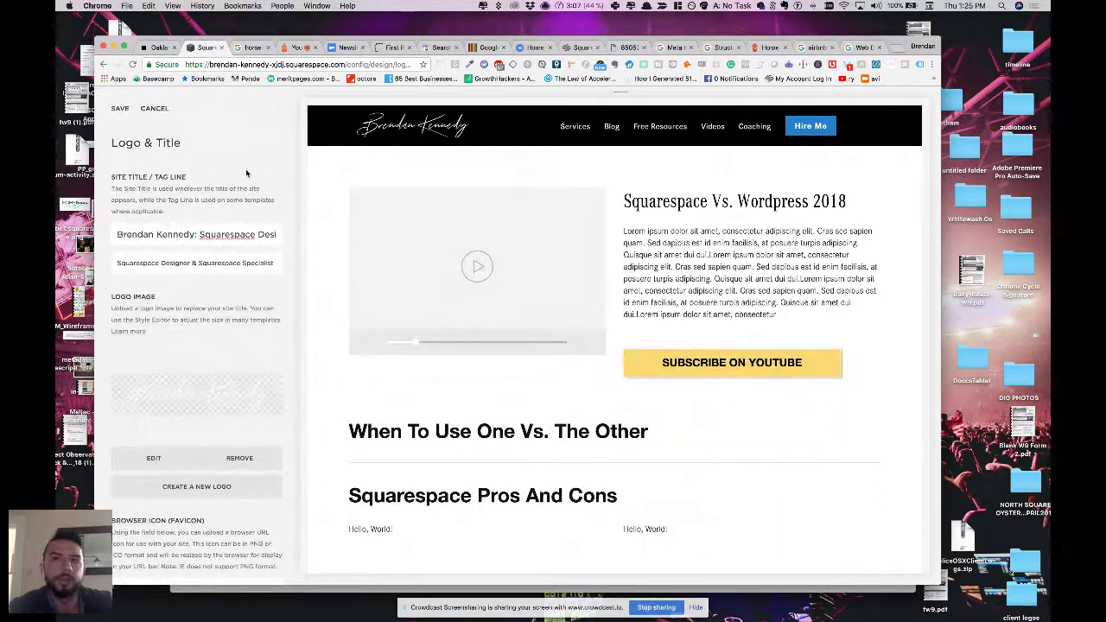
left_click(119, 108)
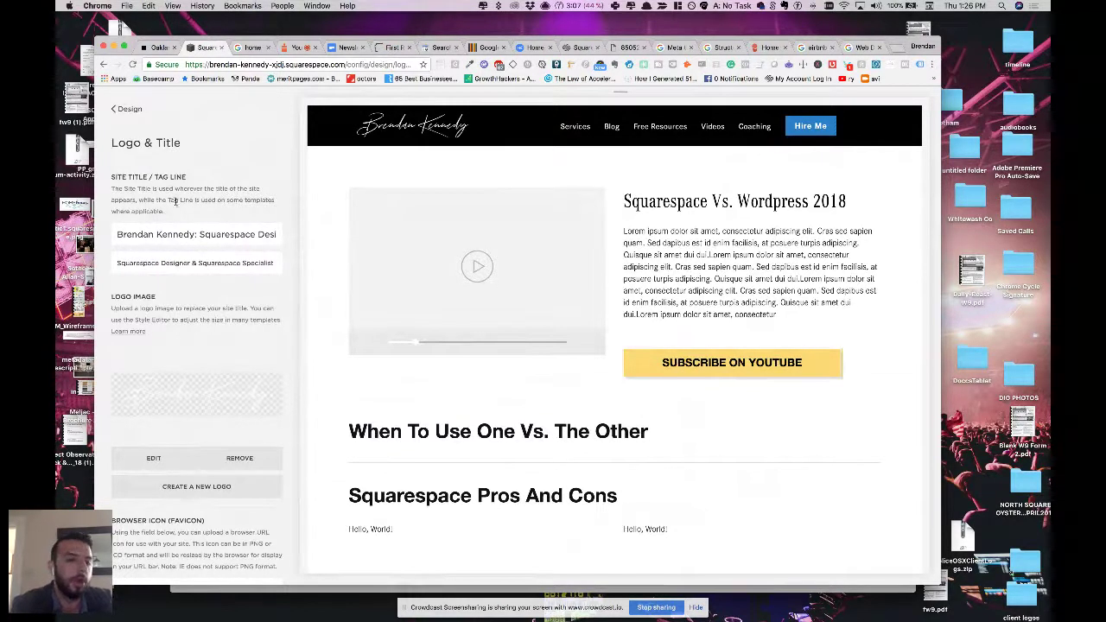
Highlight the keyword phrase "Squarespace Designer" in the saved site title, and return to the Design settings.
left_click(198, 234)
left_click_drag(198, 234, 297, 240)
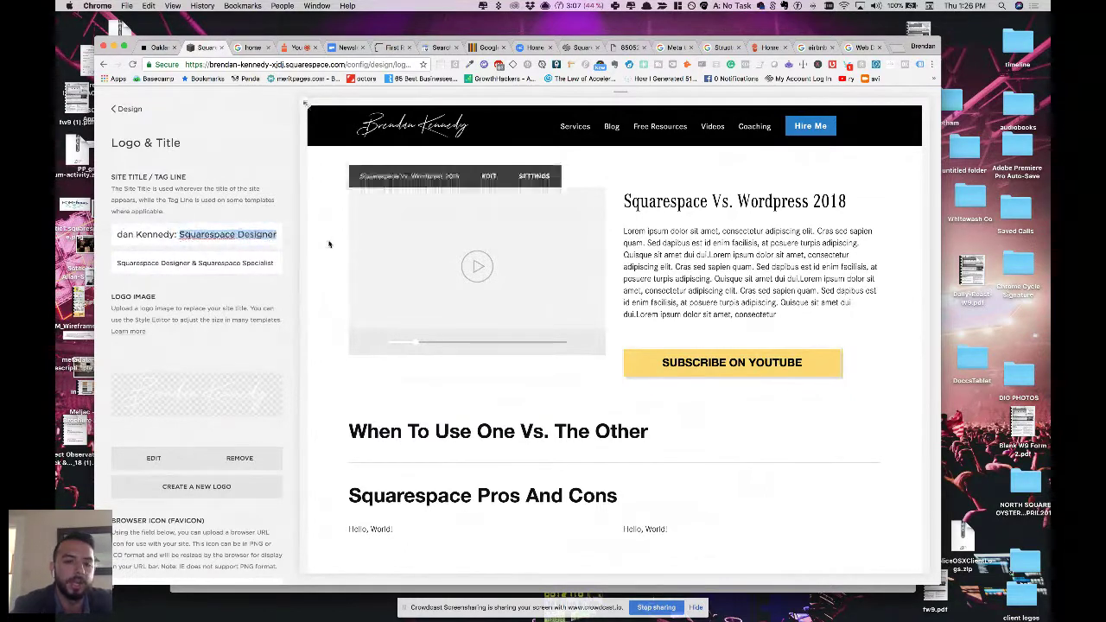
triple_click(178, 233)
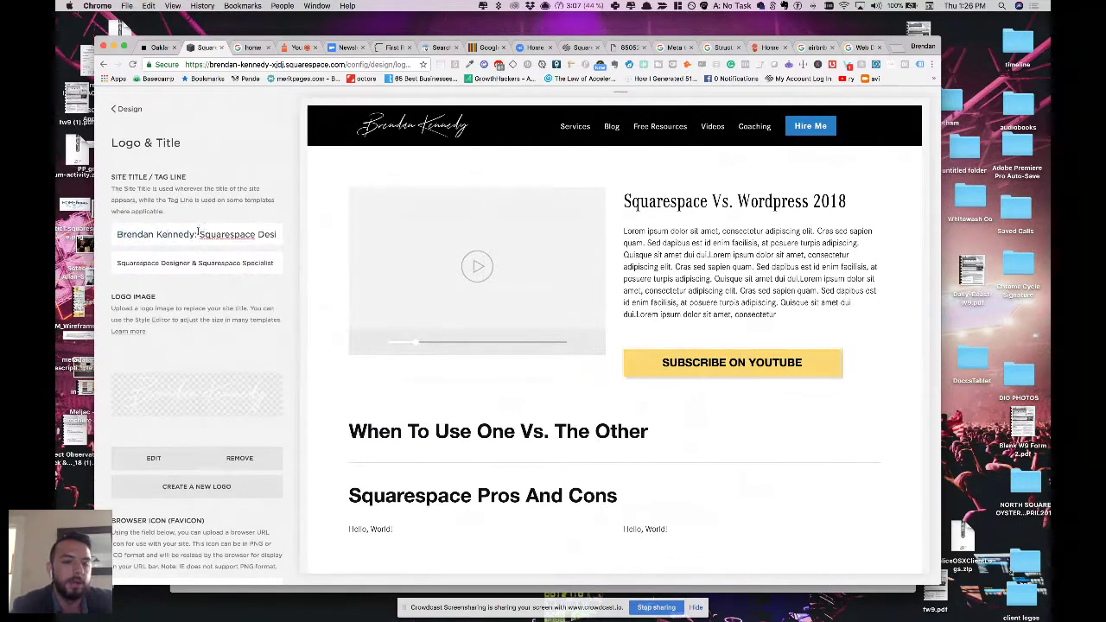
left_click_drag(199, 234, 365, 239)
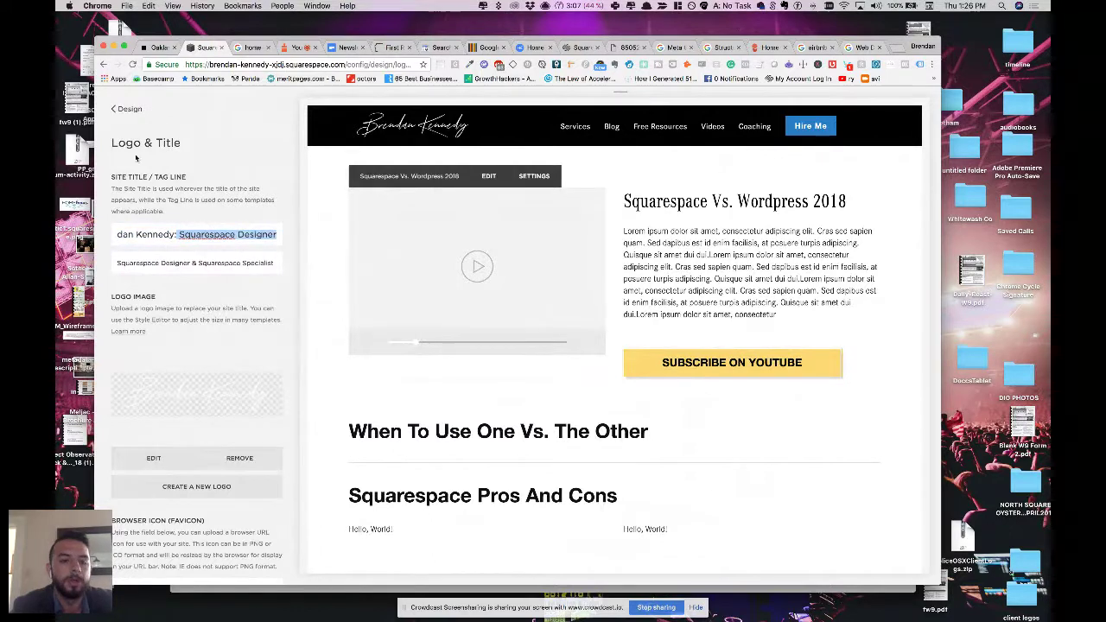
left_click(135, 110)
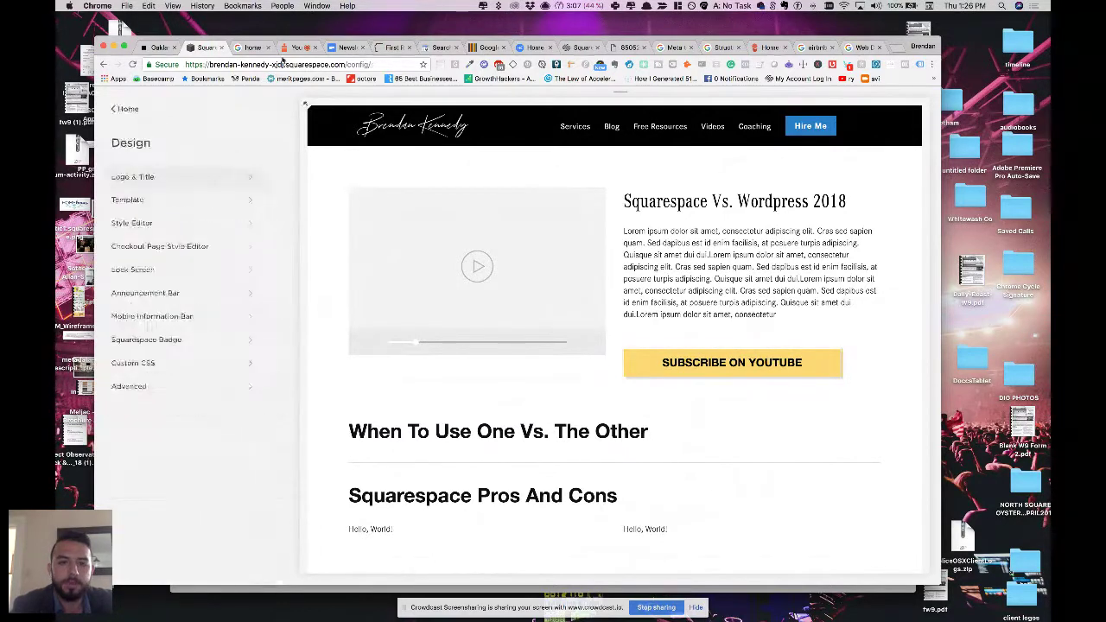
Go to the Newsletter document and highlight the tip "Youtube And Adding Video Content To Your Pages, Posts, Etc.".
left_click(346, 47)
scroll(450, 254, "down", 3)
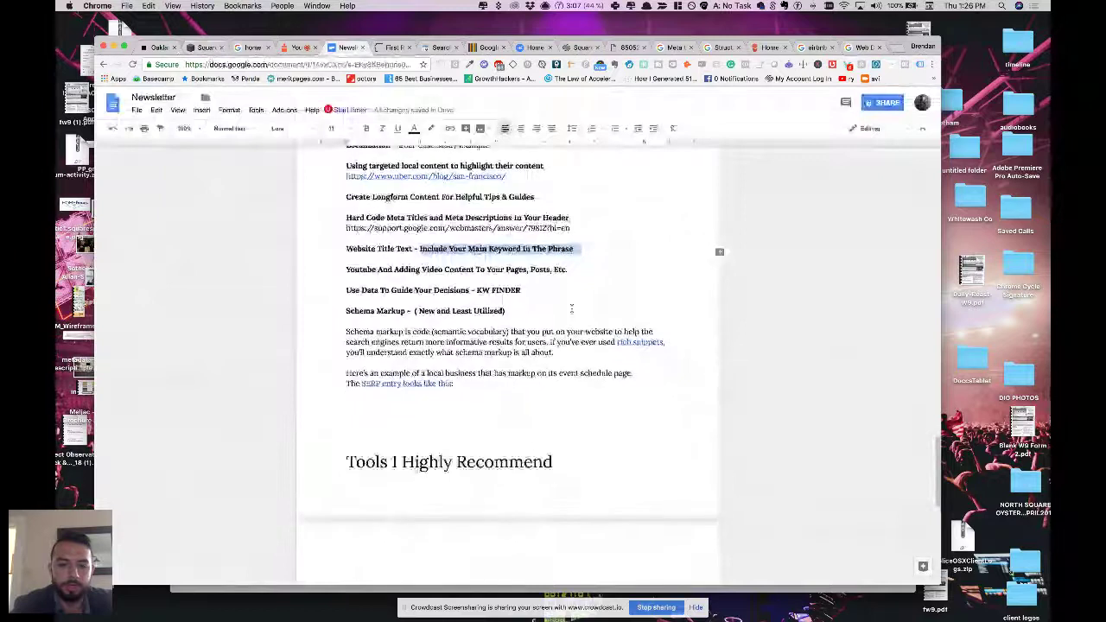
left_click_drag(344, 254, 573, 258)
left_click(603, 265)
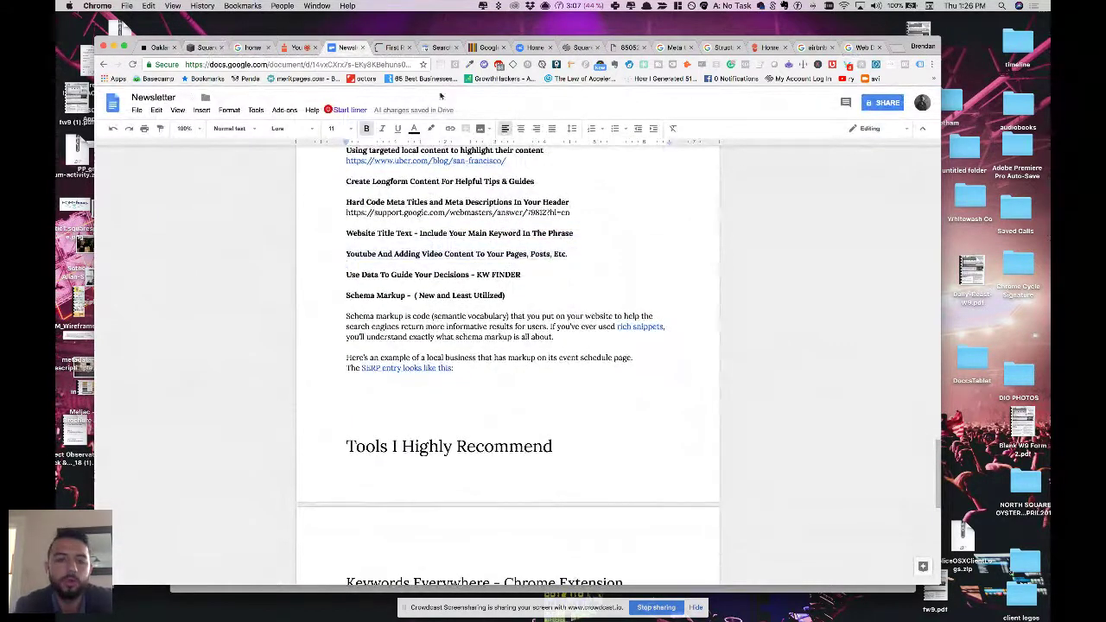
key("super+t")
type("youtube.com")
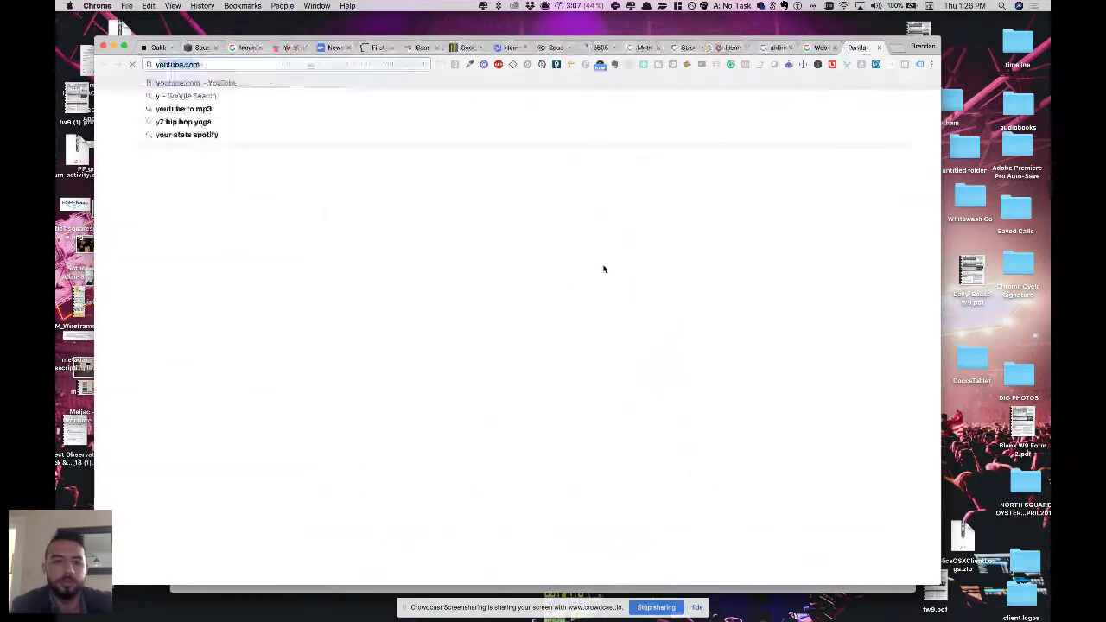
left_click(880, 47)
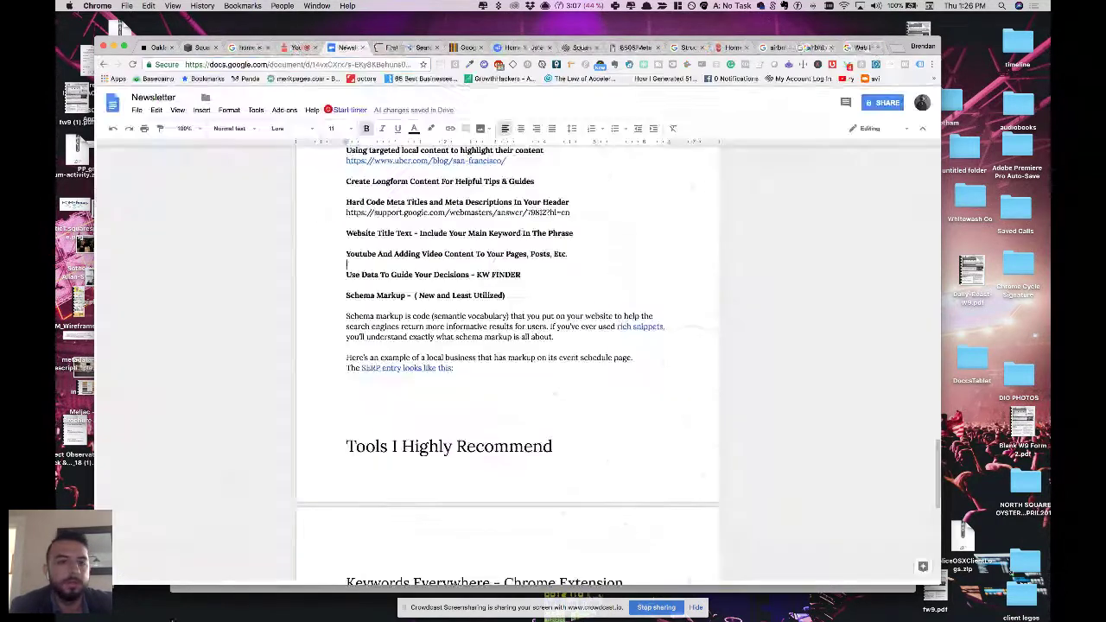
Revisit the Squarespace site, and in the Newsletter document highlight the heading "Schema Markup" above its explanation.
left_click(198, 47)
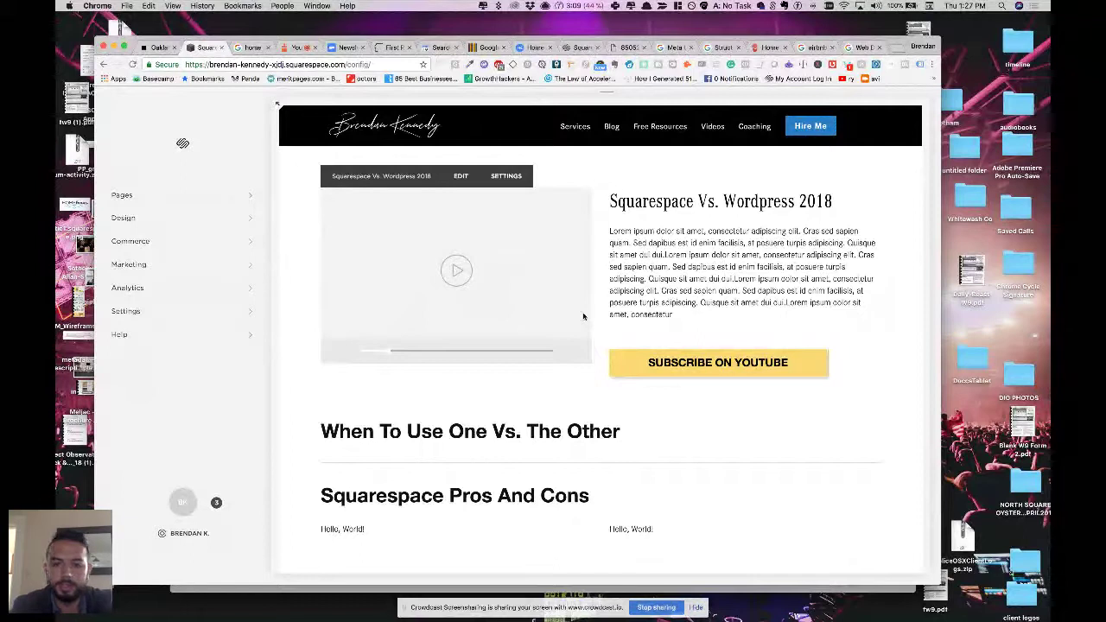
key("ctrl+Tab")
key("ctrl+Tab")
key("ctrl+Tab")
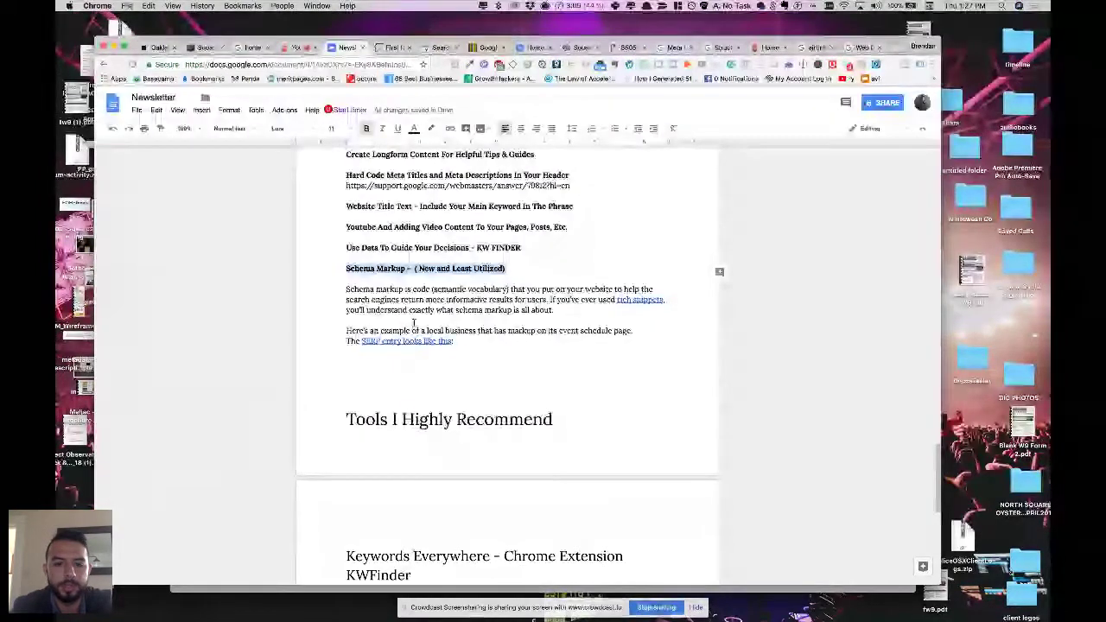
left_click(346, 268)
left_click_drag(346, 268, 405, 269)
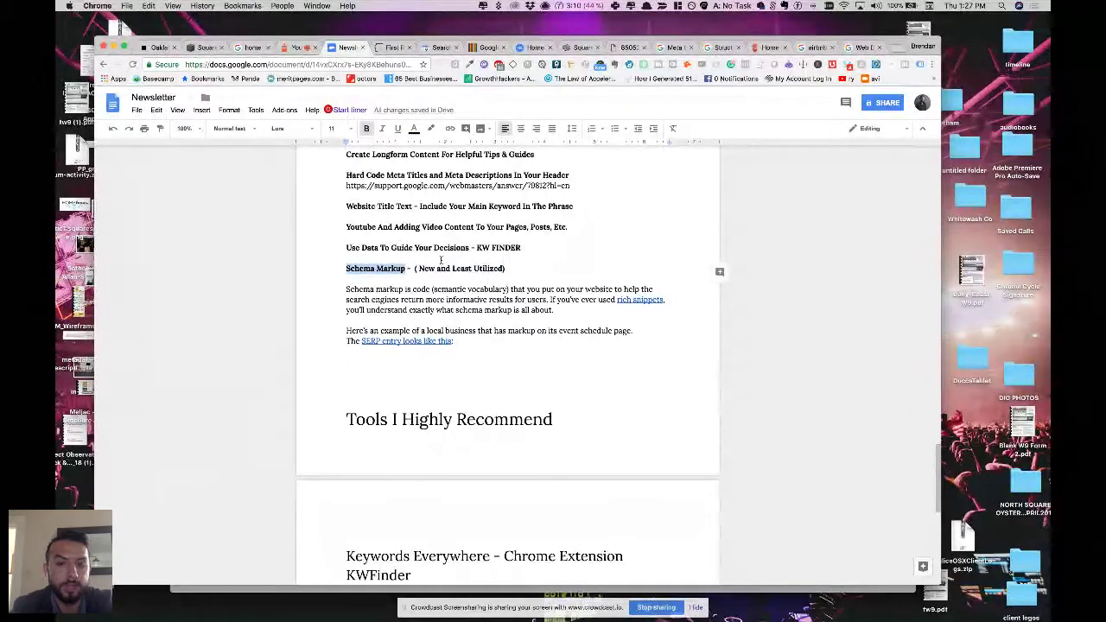
left_click(389, 289)
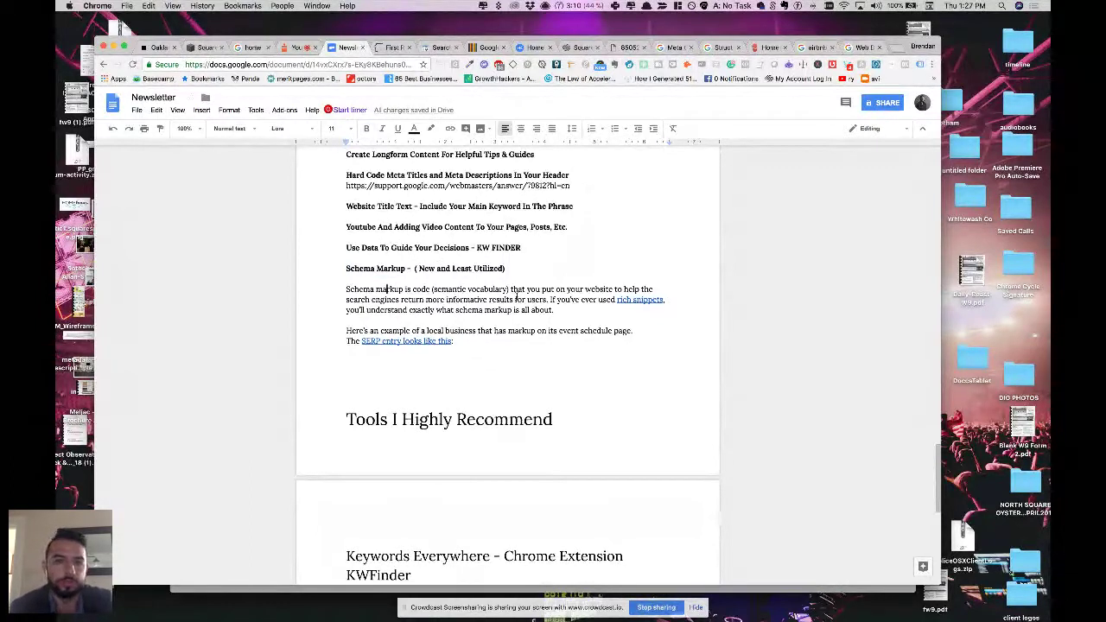
Search Google for "schema markup" in a new browser tab.
key("super+t")
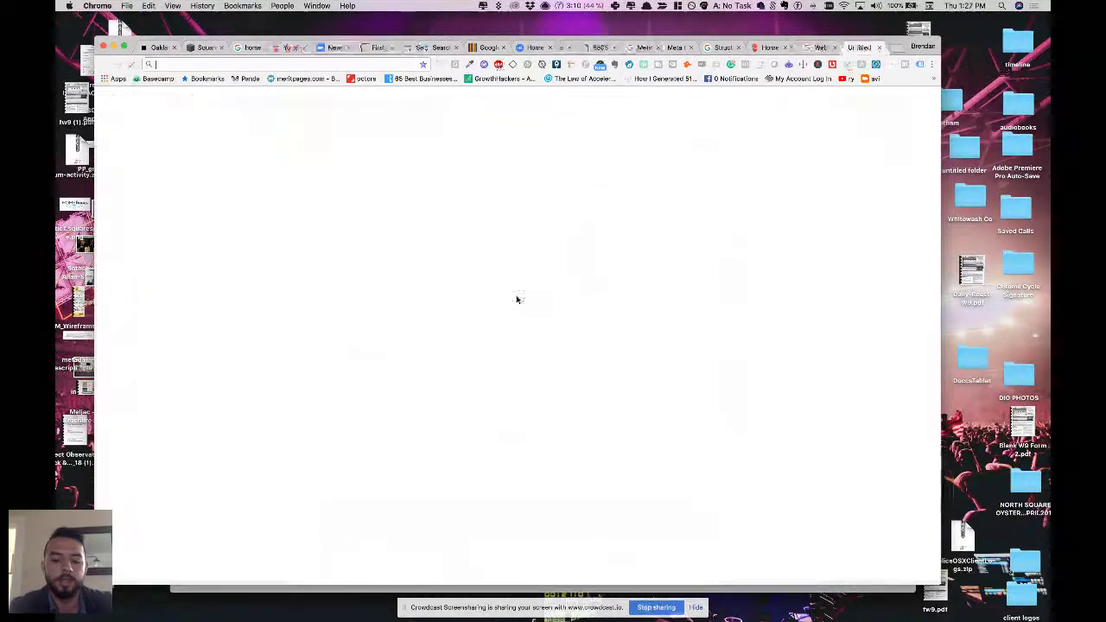
type("schema markup")
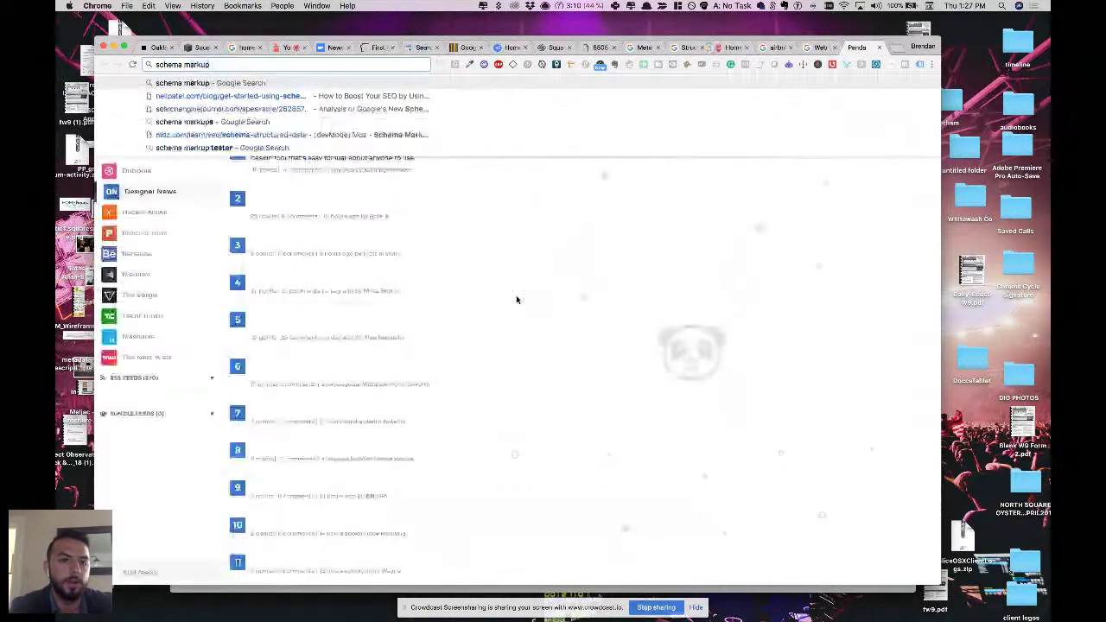
key("Return")
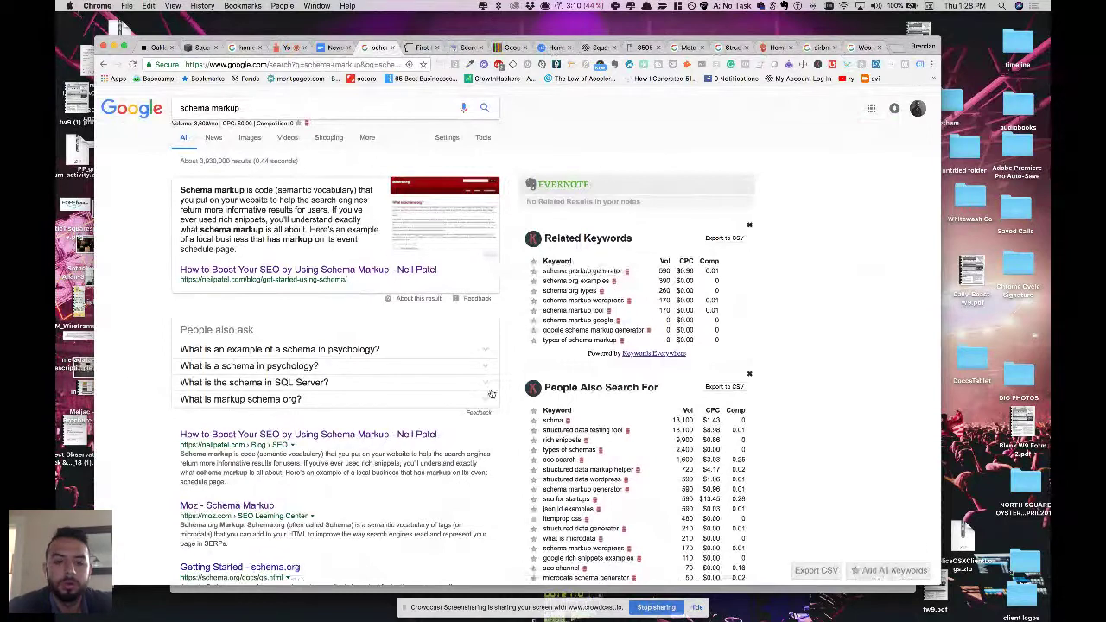
Search Google for "google data f inder", look through the results, and bring up the already open Structured Data Markup Helper.
key("super+t")
type("google webmaster tools")
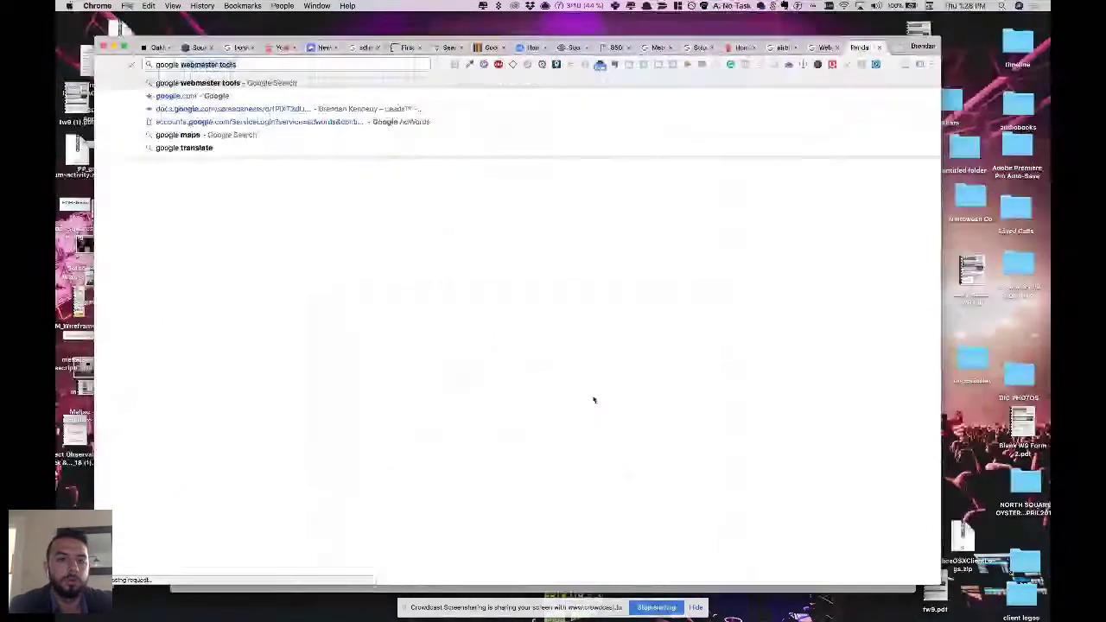
key("Return")
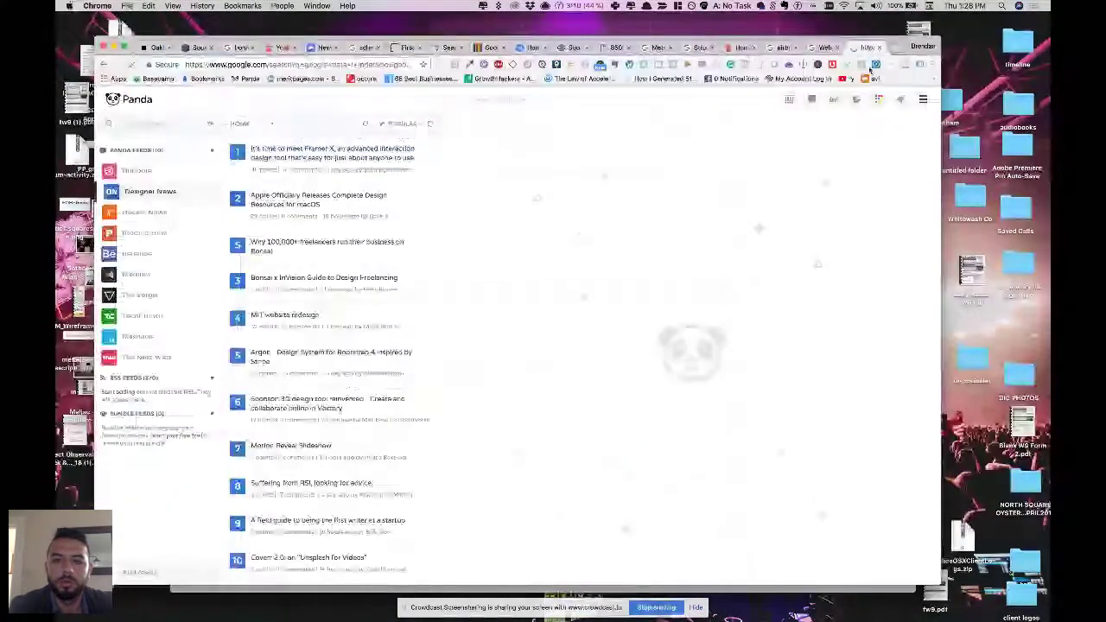
left_click_drag(506, 52, 319, 50)
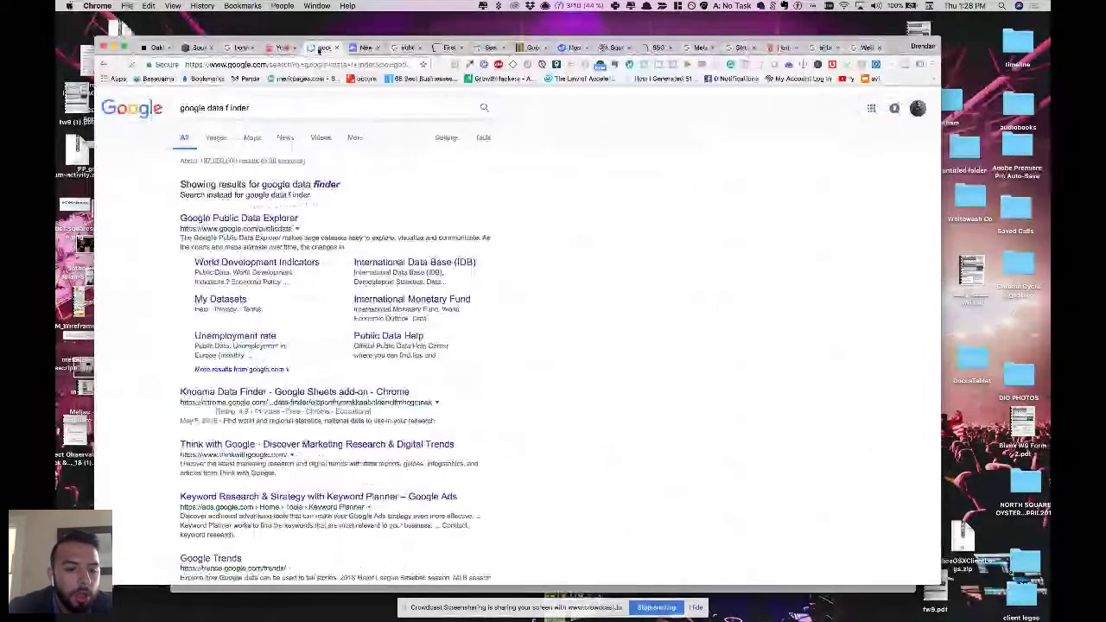
scroll(510, 405, "down", 1)
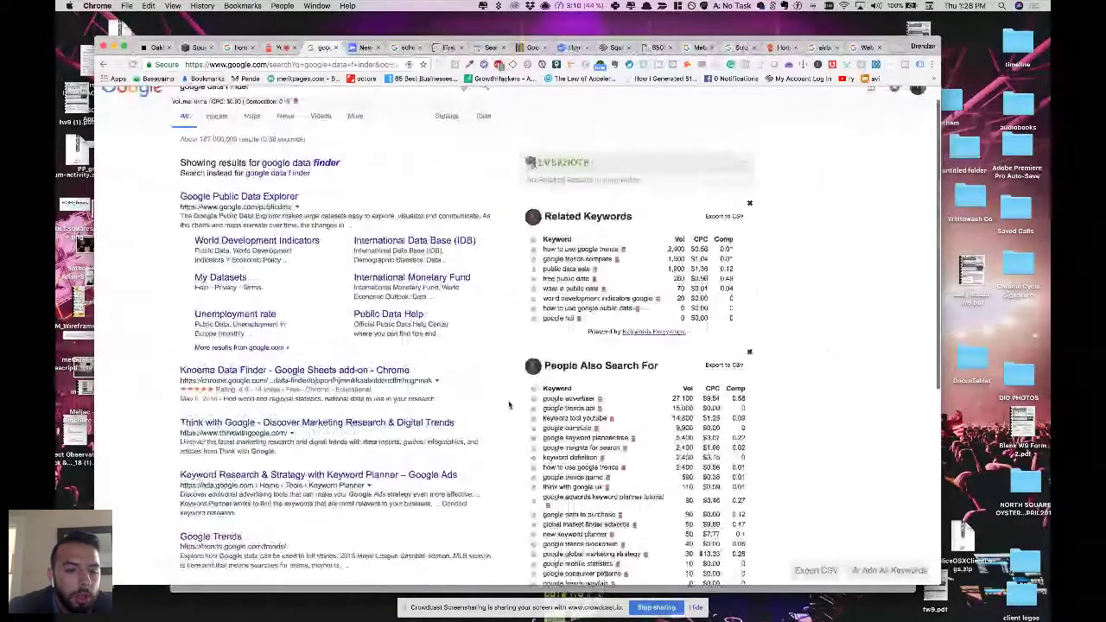
scroll(510, 405, "up", 1)
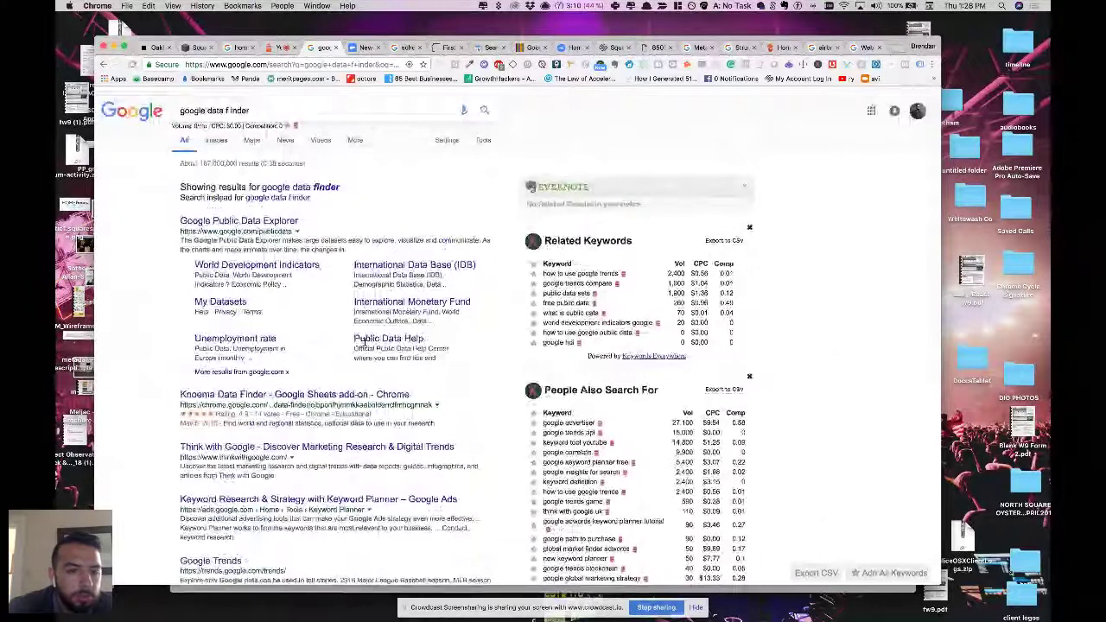
scroll(364, 342, "down", 1)
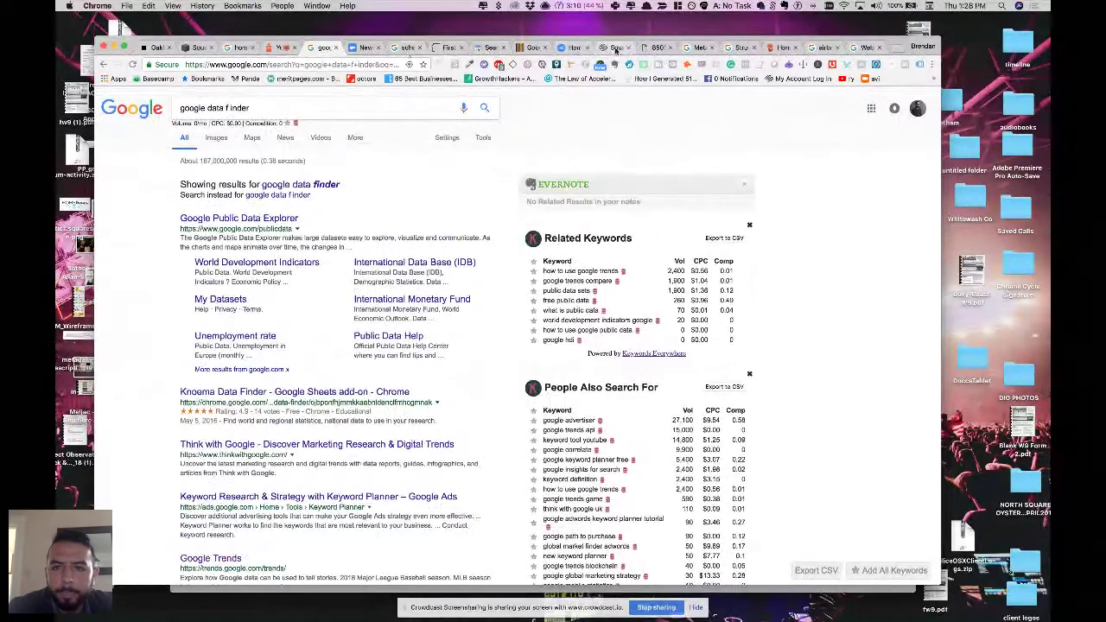
left_click(741, 47)
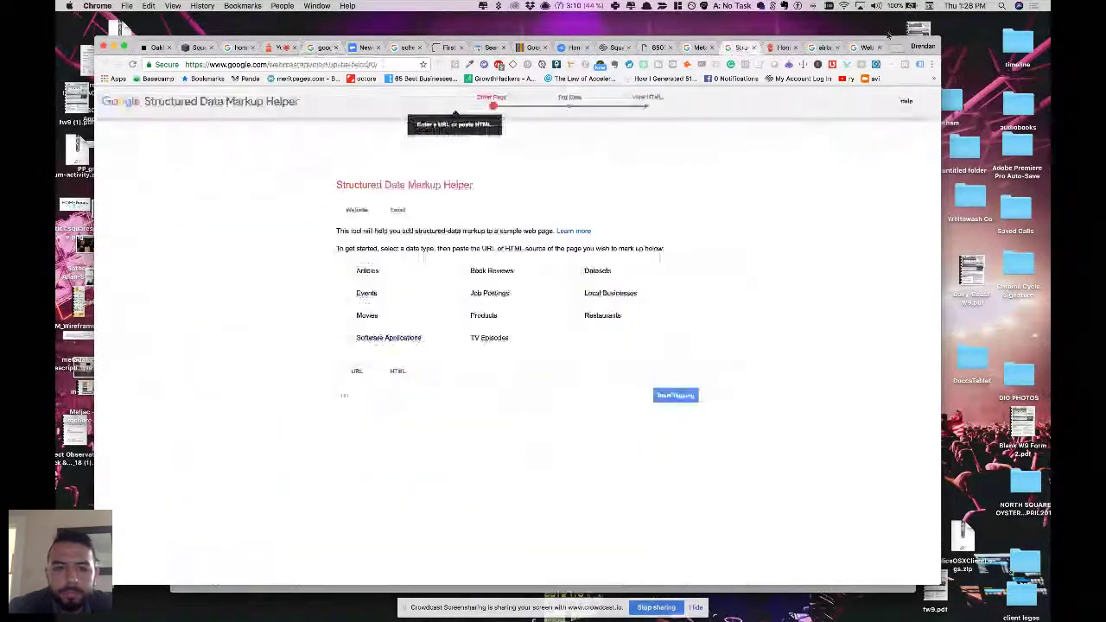
left_click_drag(741, 47, 327, 47)
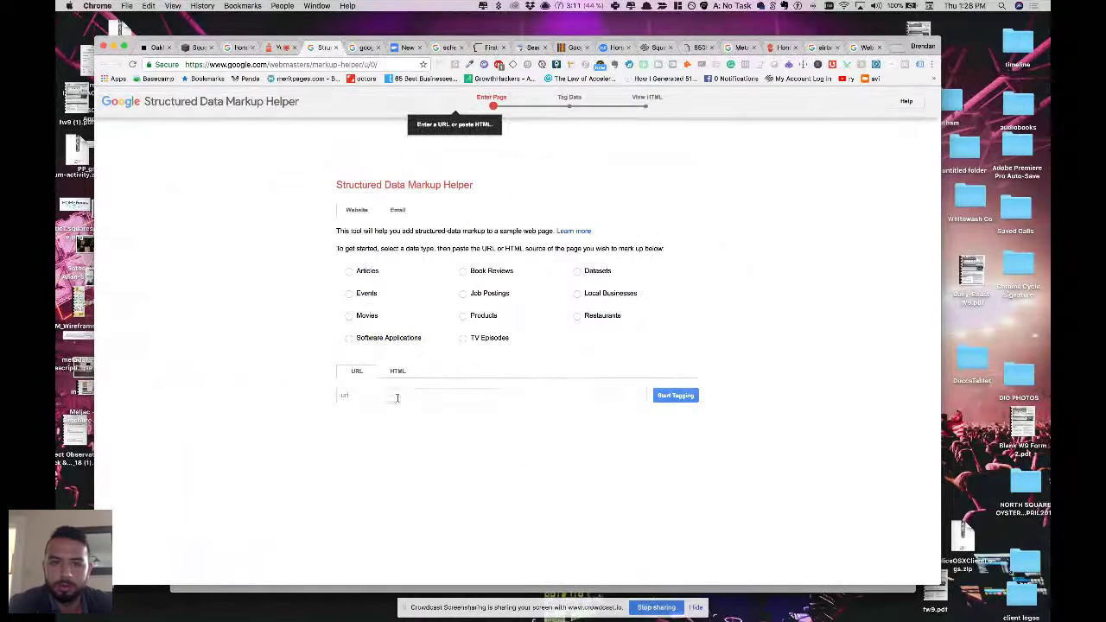
Open the "Most Common Squarespace Blocks" post from the sobrocreative.com blog in a new tab and select its page address.
key("super+t")
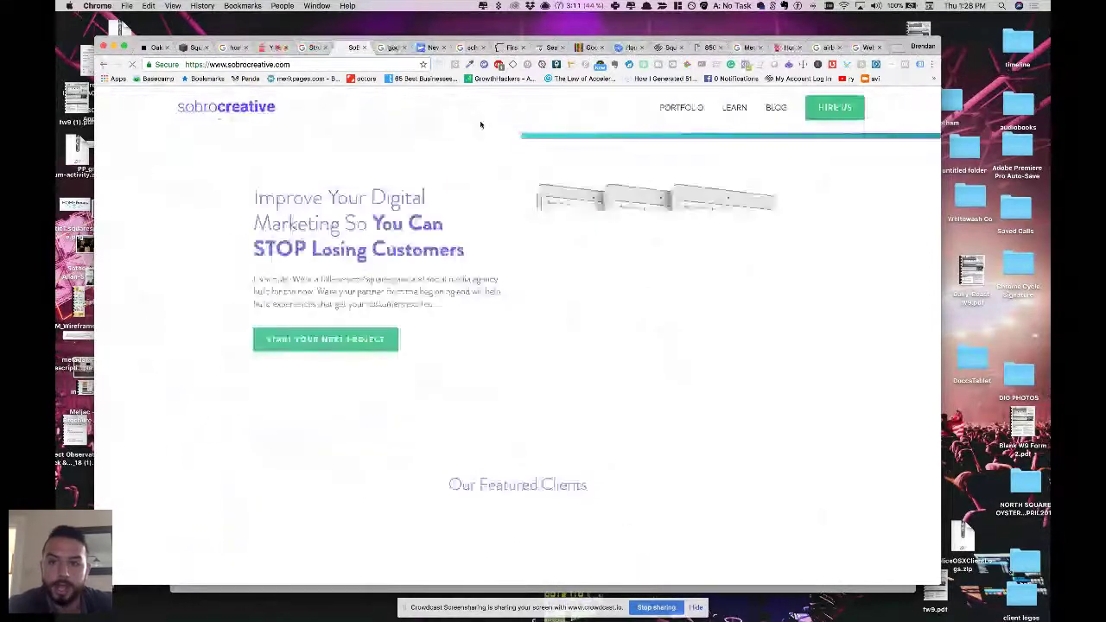
left_click(768, 110)
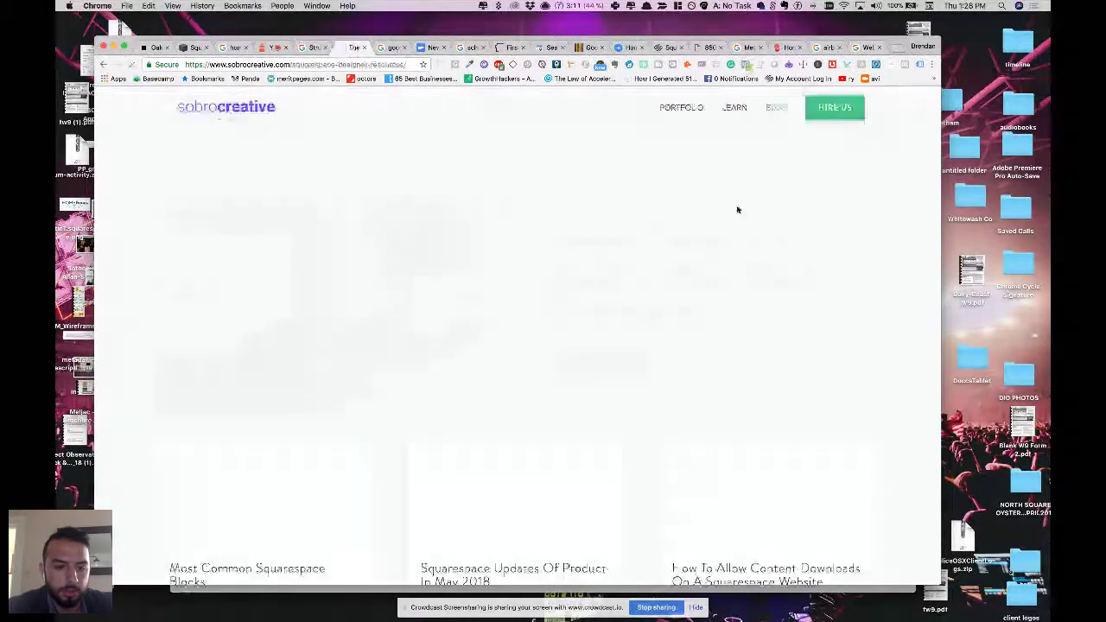
scroll(261, 341, "down", 5)
left_click(261, 342)
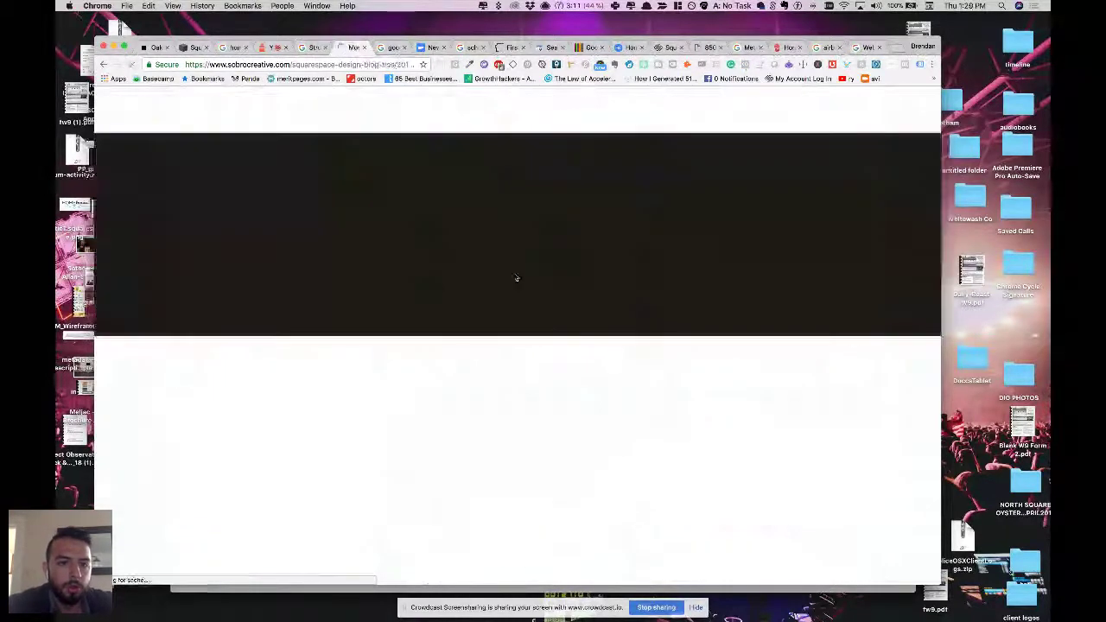
key("super+l")
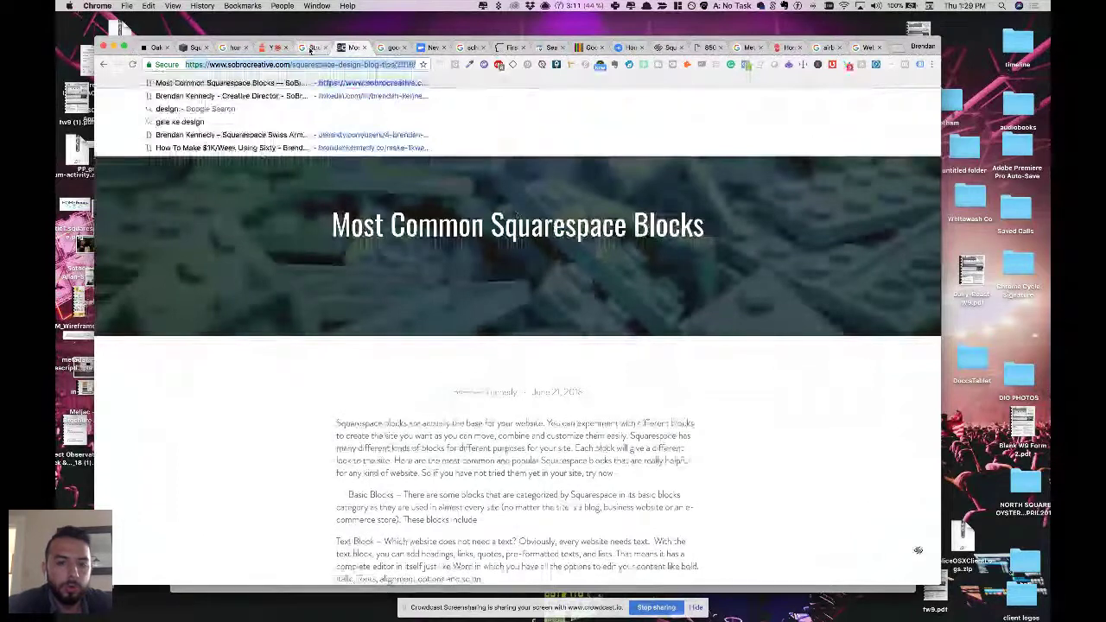
Copy the blog post's address into the Structured Data Markup Helper, choose Articles as the data type, and start tagging.
key("super+c")
left_click(309, 48)
left_click(433, 394)
key("super+v")
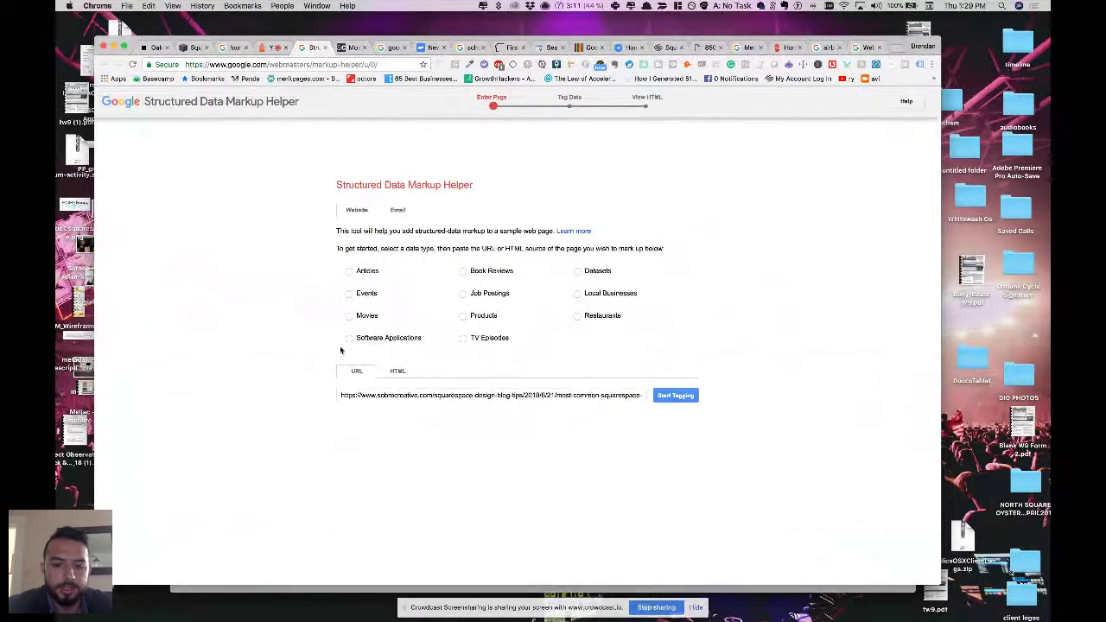
left_click(349, 272)
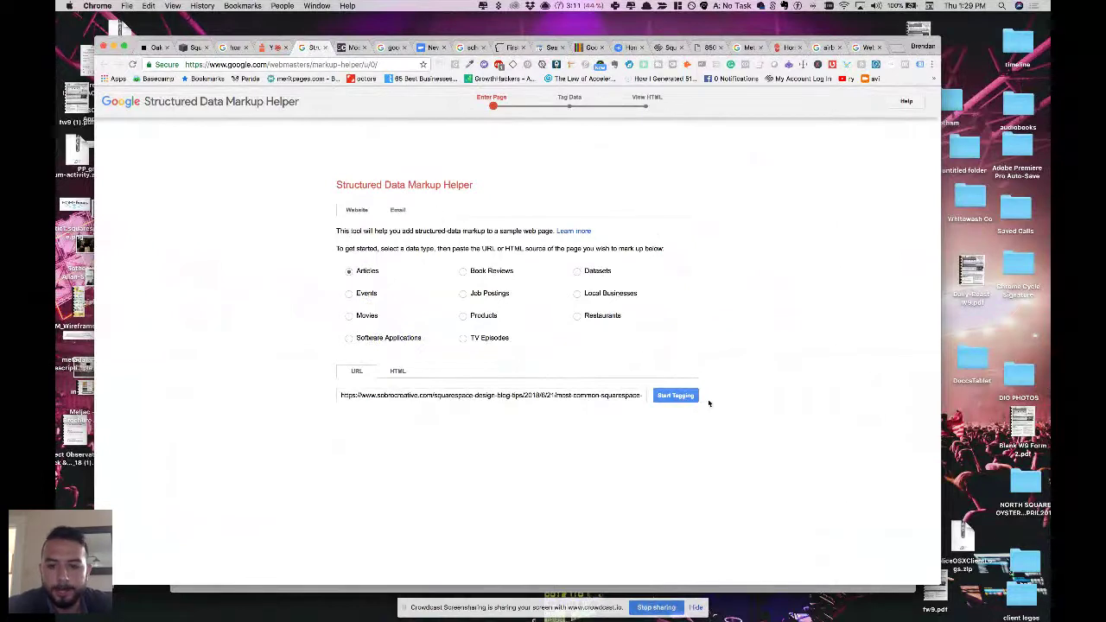
left_click(679, 396)
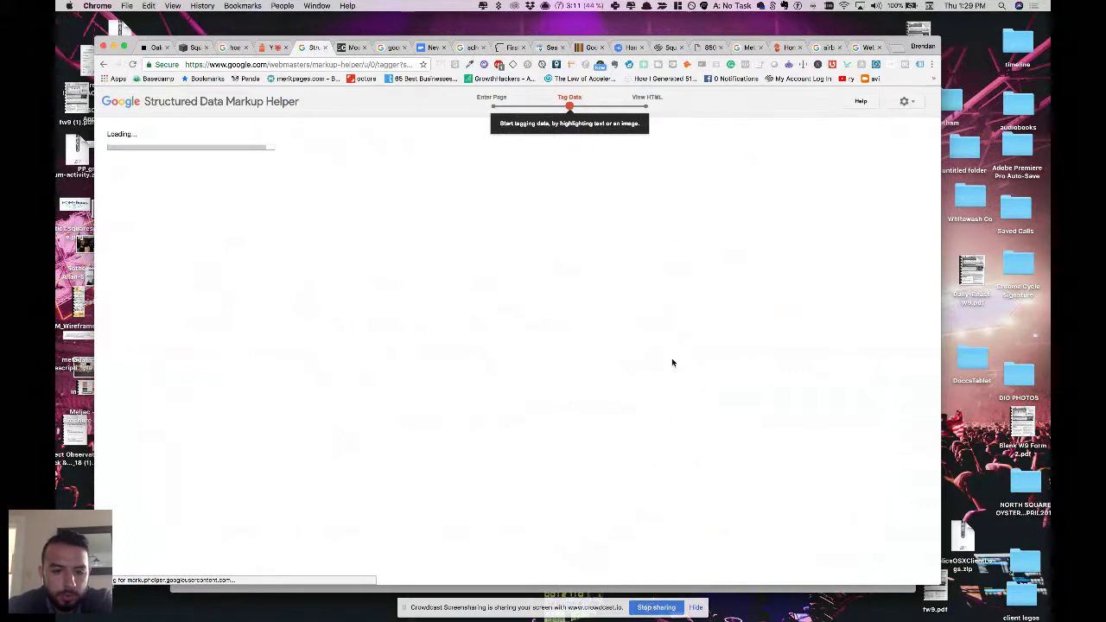
left_click_drag(363, 390, 429, 388)
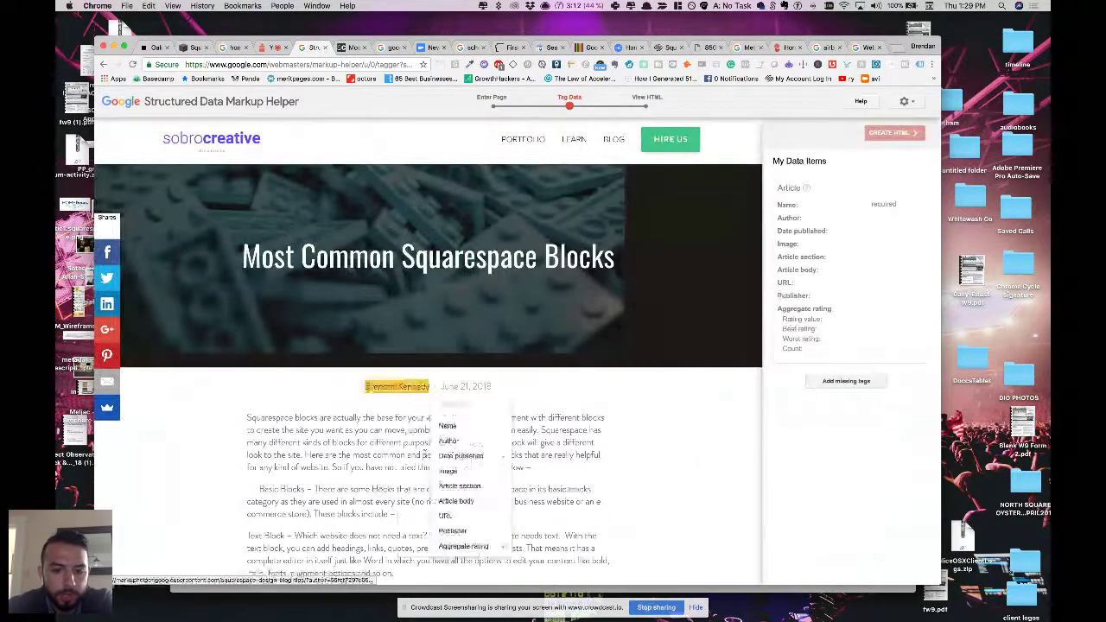
left_click(447, 426)
left_click(867, 208)
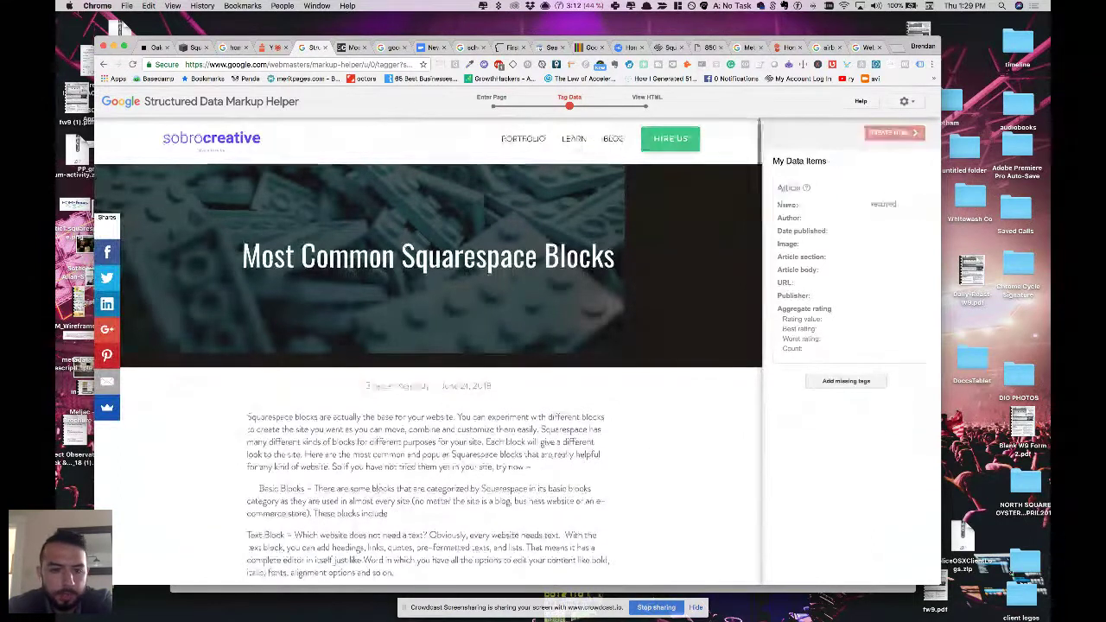
Tag the heading "Most Common Squarespace Blocks" as the article's Name and the byline beneath it as the Author.
left_click_drag(242, 255, 616, 259)
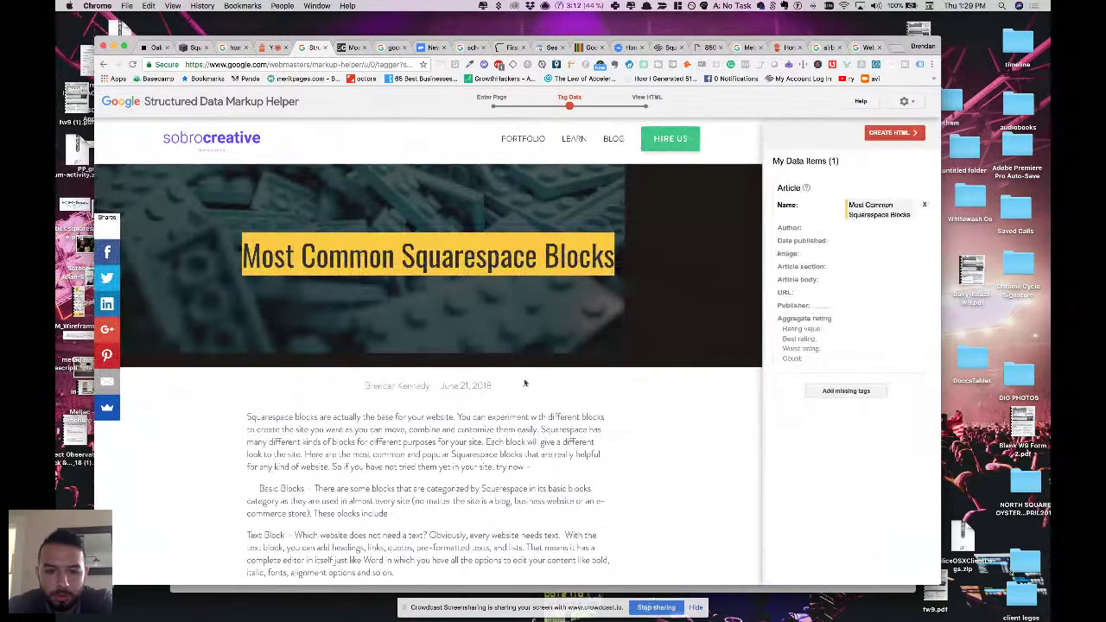
left_click_drag(366, 386, 430, 386)
left_click(419, 430)
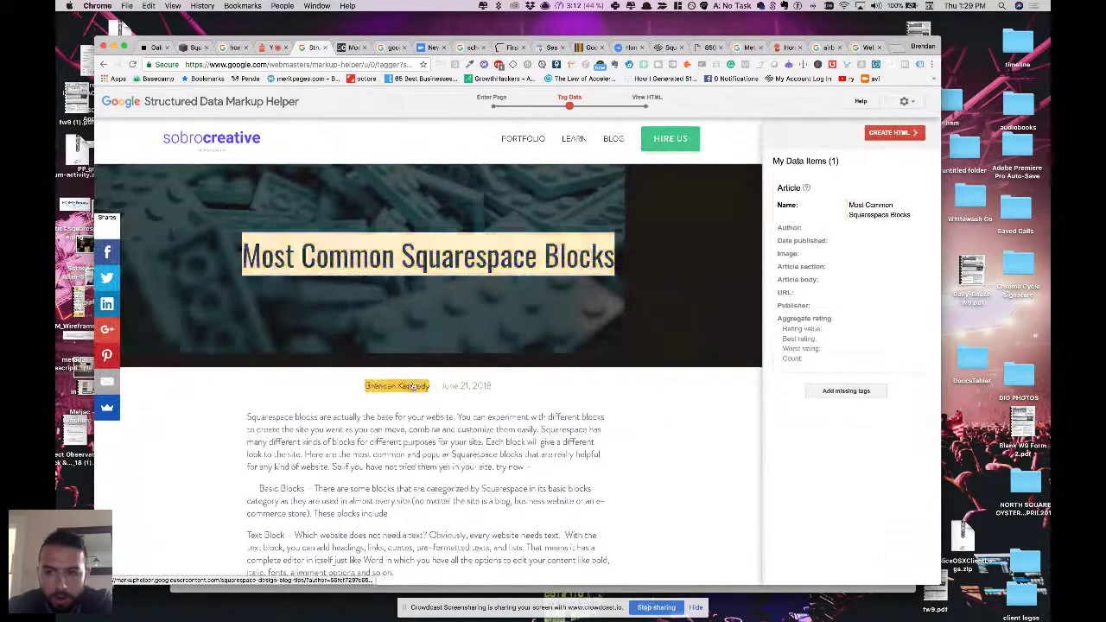
left_click(413, 387)
left_click(443, 440)
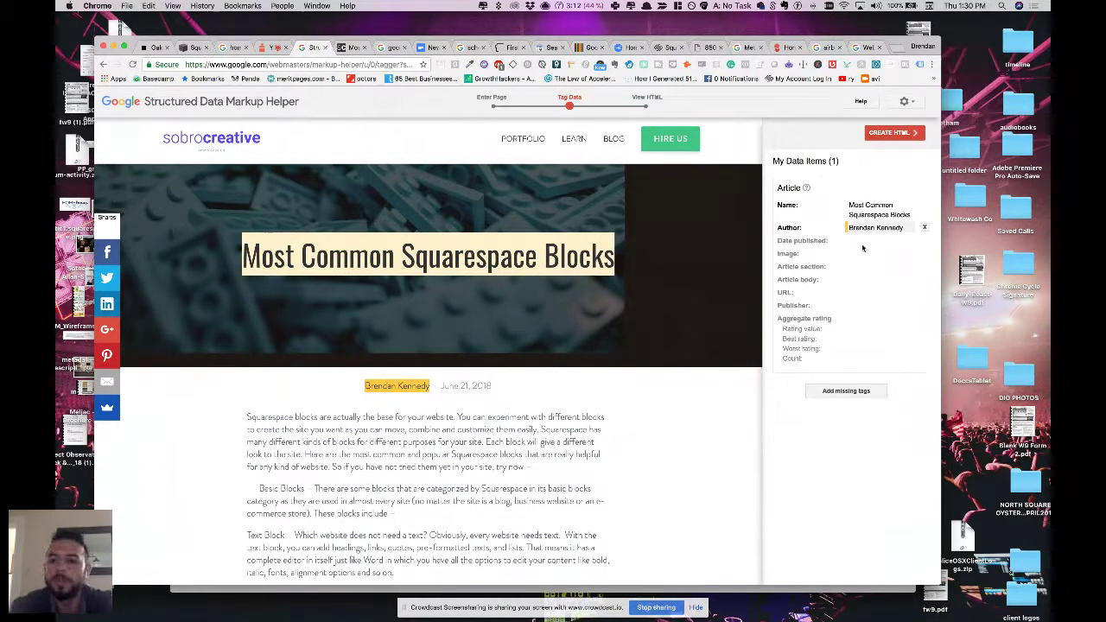
Create the HTML for the tagged article and copy the entire JSON-LD script block.
left_click(882, 134)
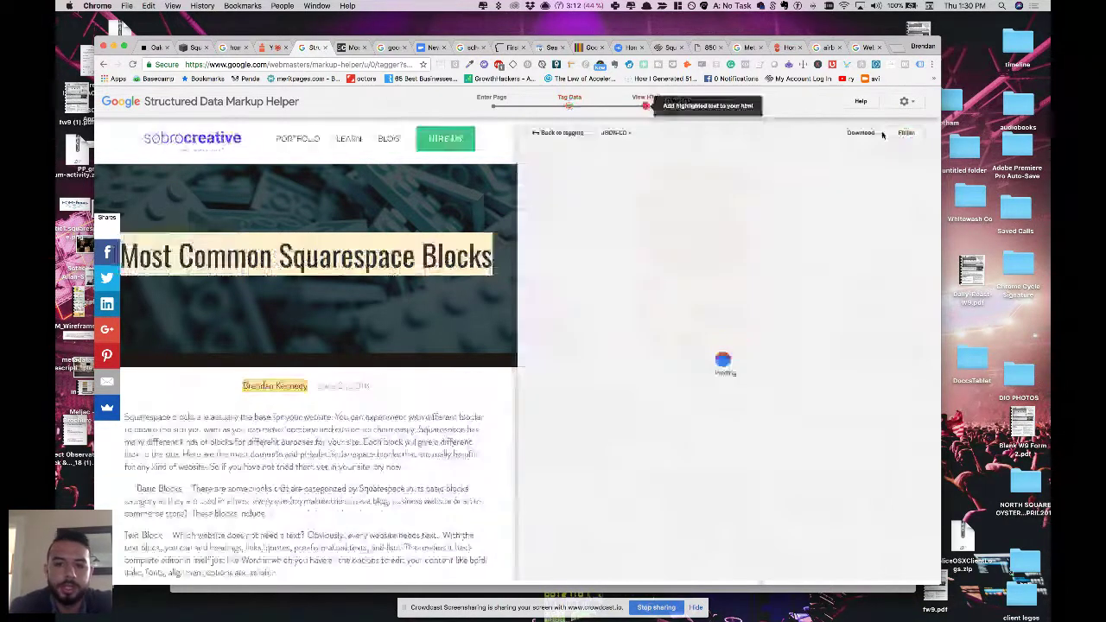
left_click_drag(565, 290, 726, 185)
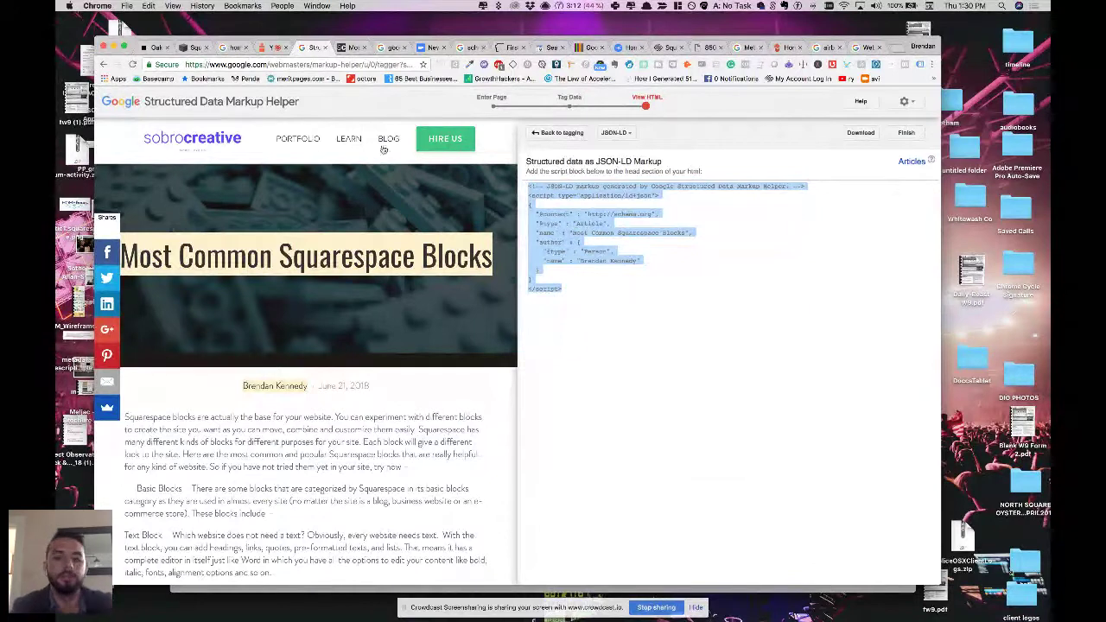
left_click(505, 189)
left_click_drag(574, 307, 528, 185)
In the Squarespace site, paste the script into the page header code injection of the "Squarespace Vs. Wordpress 2018" page, with blank lines above it.
left_click(195, 47)
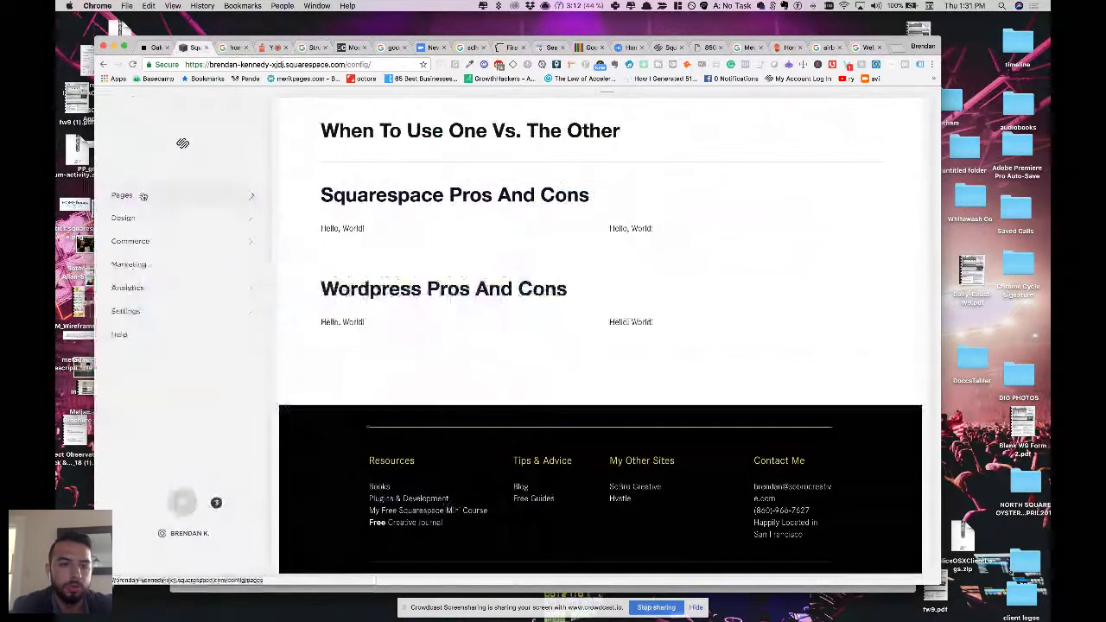
scroll(195, 320, "down", 10)
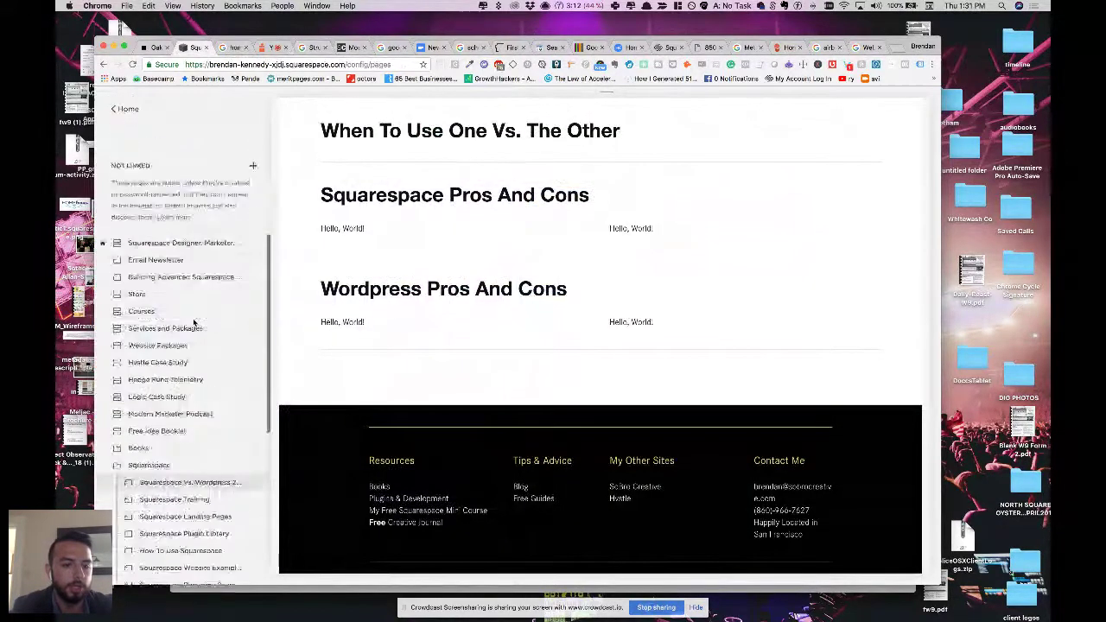
left_click(254, 363)
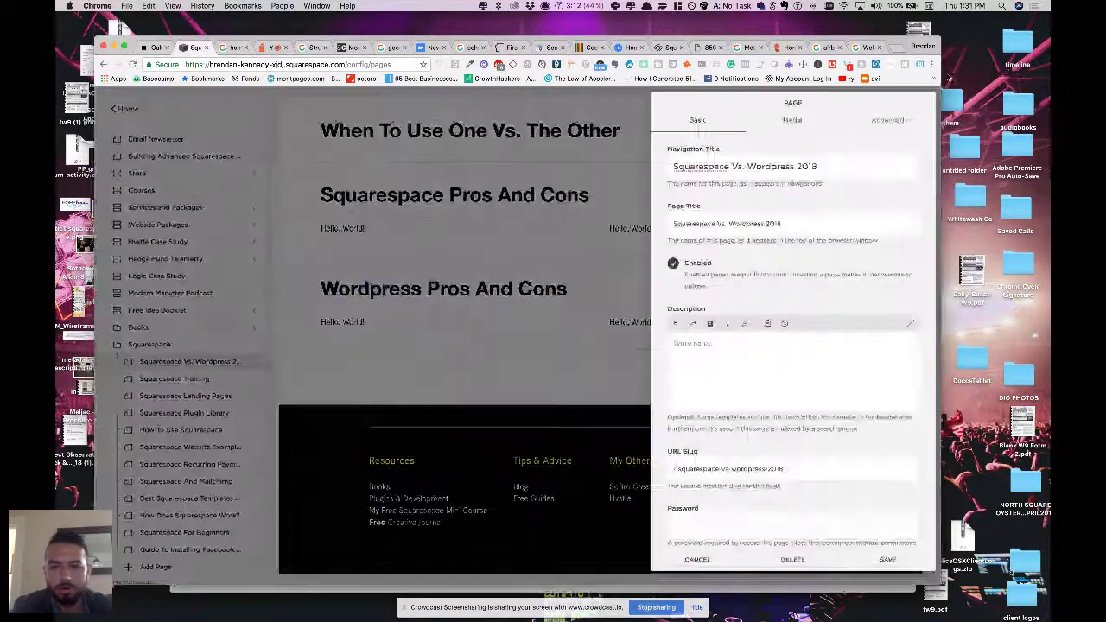
left_click(858, 126)
left_click(784, 284)
key("super+v")
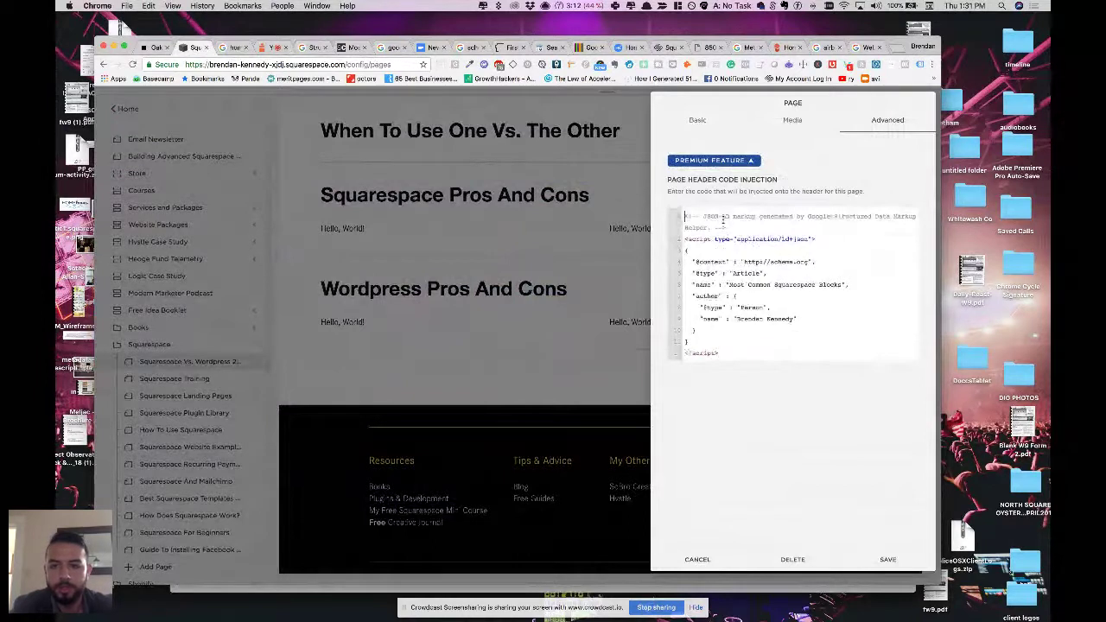
key("Return")
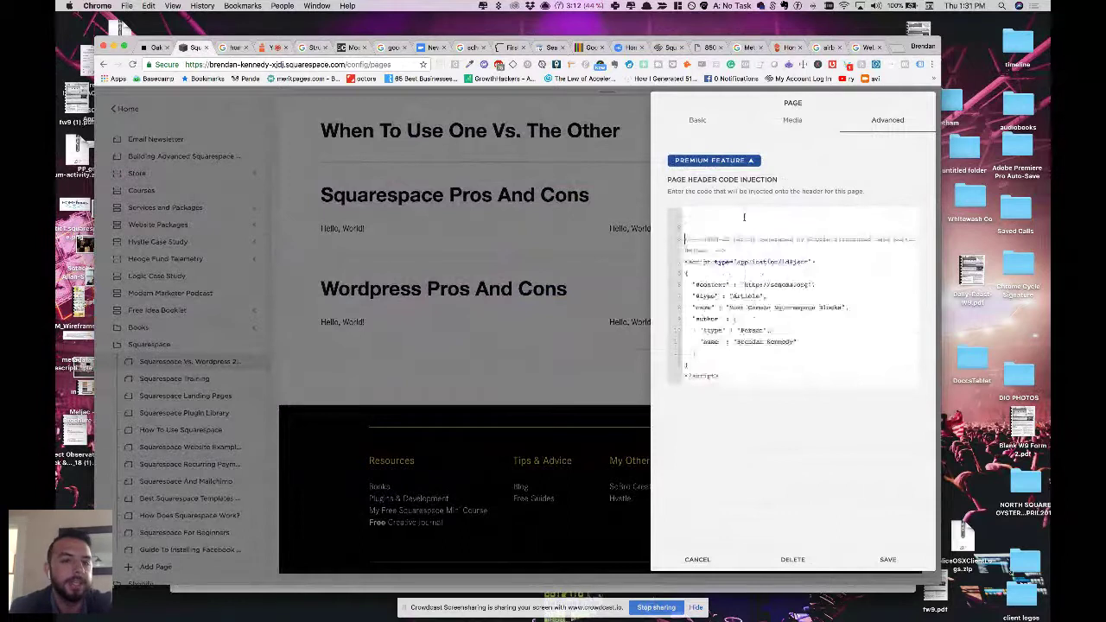
Look through the neilpatel.com schema article, and in the Newsletter document highlight the tip "Use Data To Guide Your Decisions".
key("super+9")
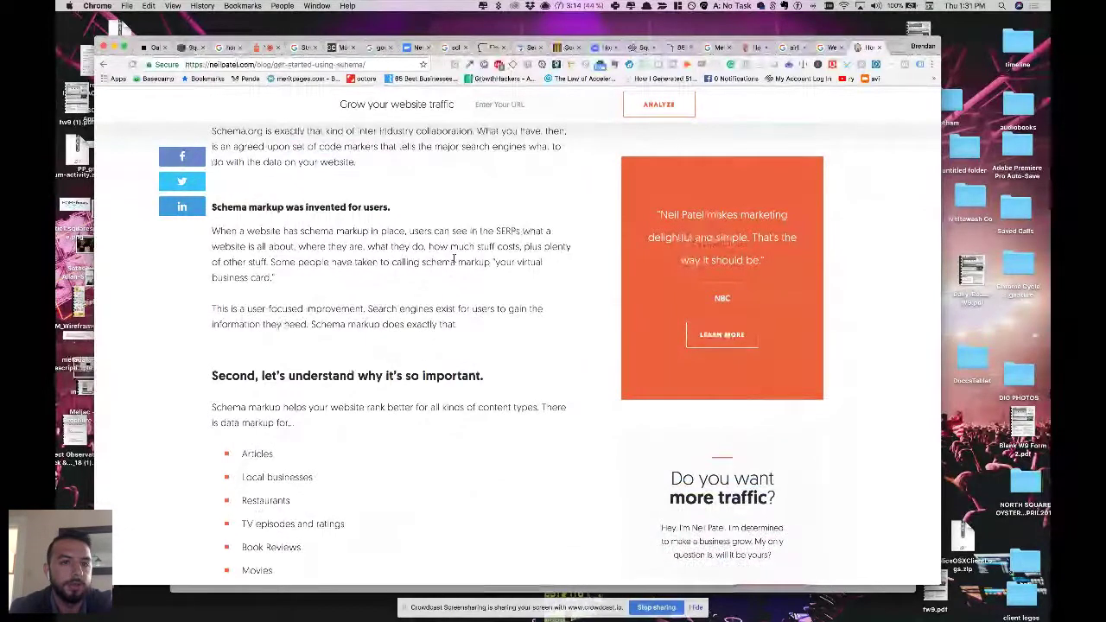
scroll(453, 259, "down", 3)
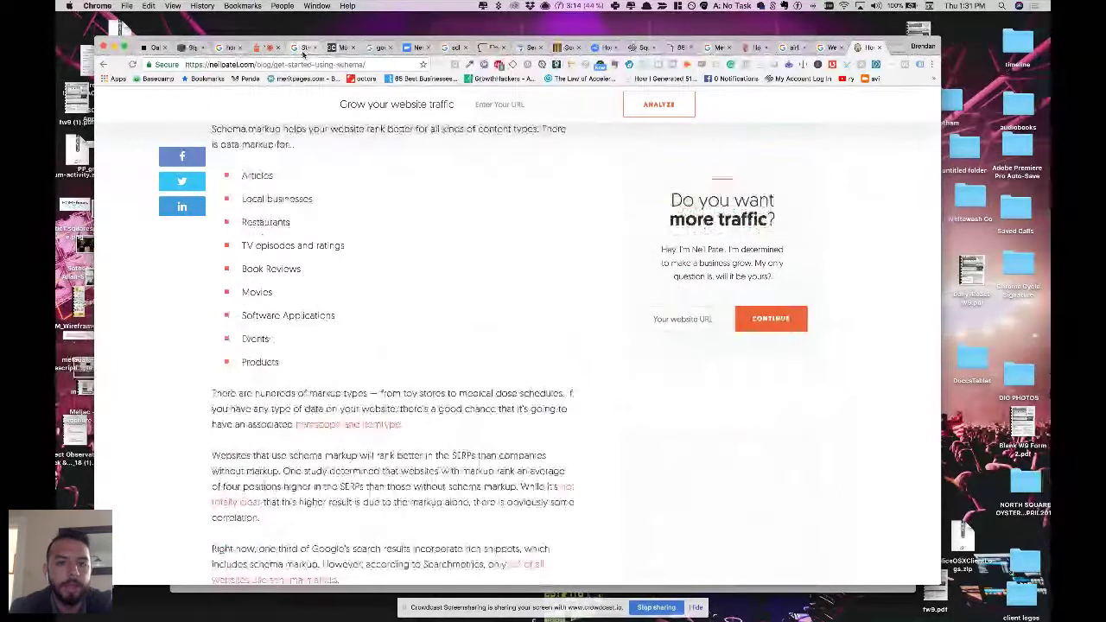
left_click(409, 50)
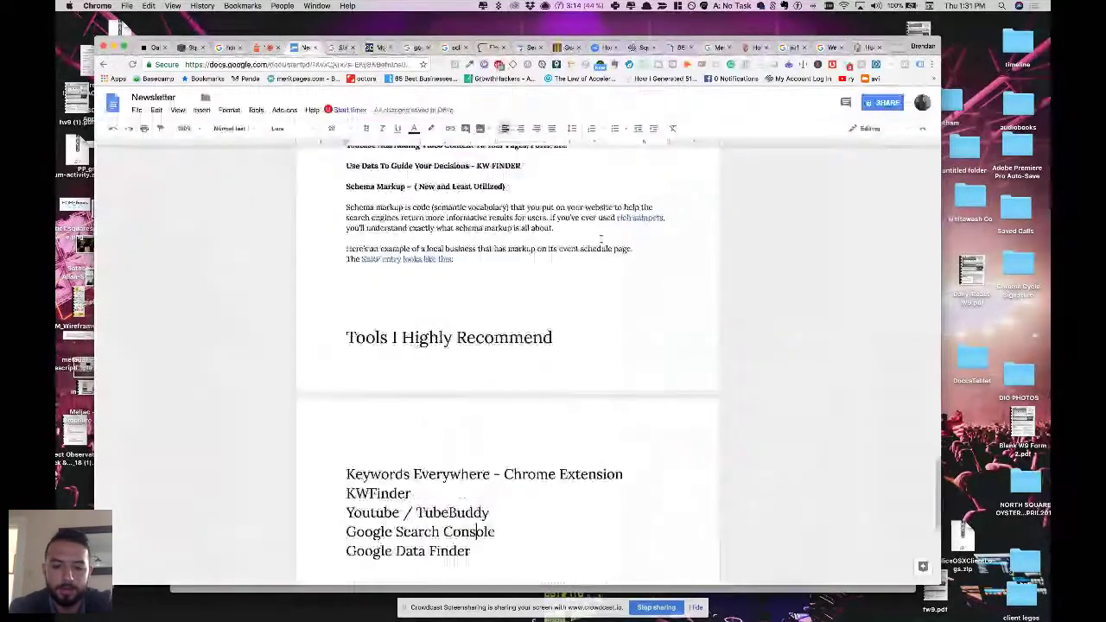
scroll(668, 475, "down", 2)
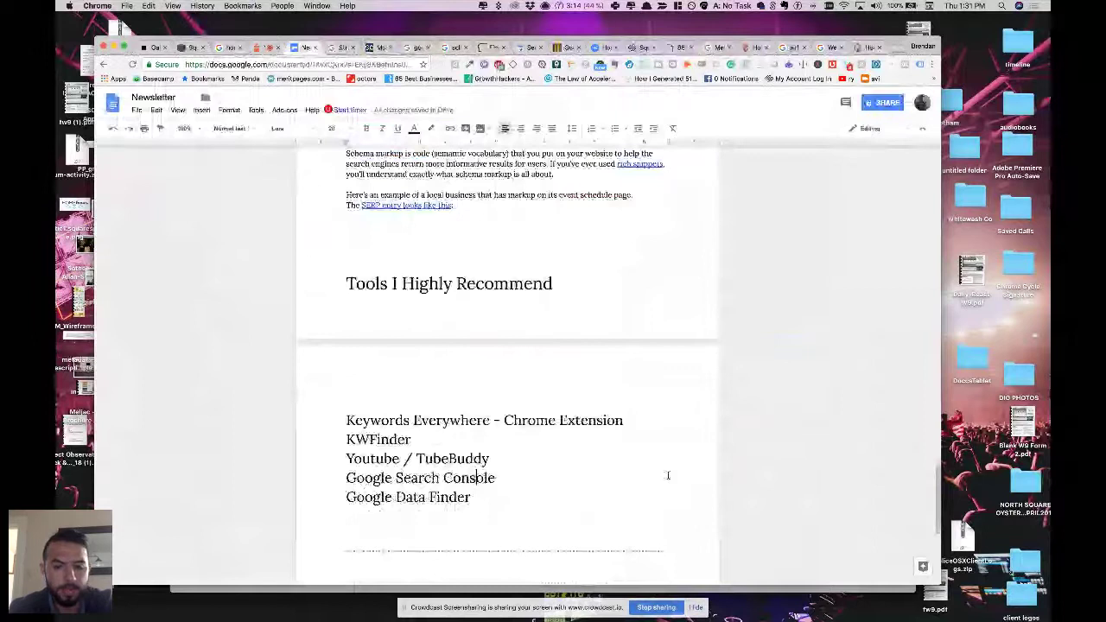
scroll(667, 476, "up", 5)
left_click_drag(346, 356, 464, 357)
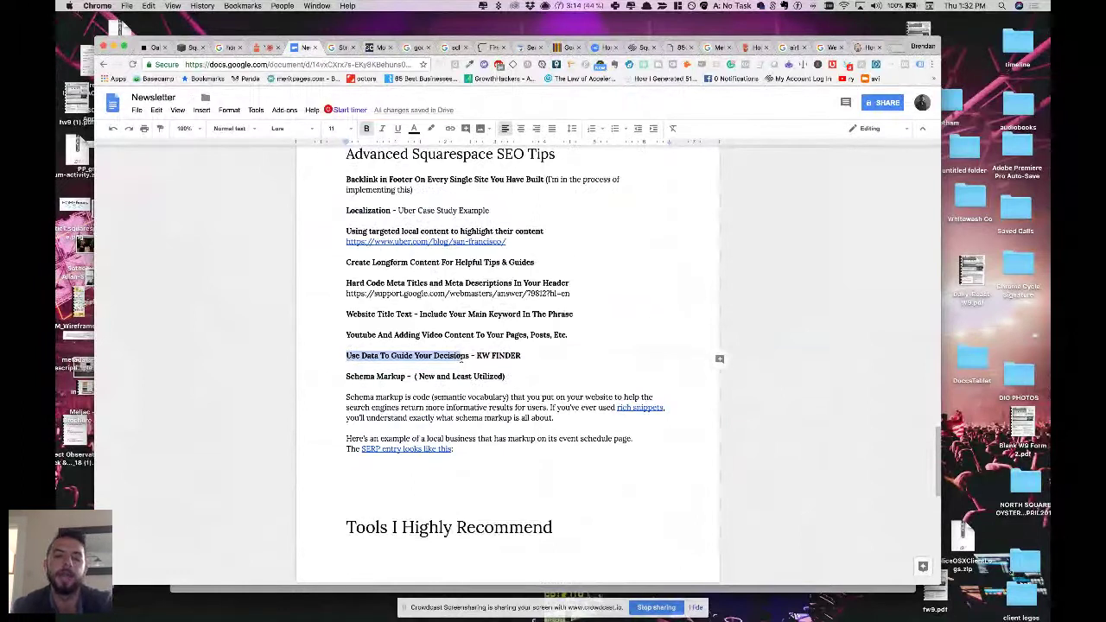
Open kwfinder.com in a new browser tab, move that tab near the front, and go to the KWFinder app.
key("ctrl+t")
type("kwi")
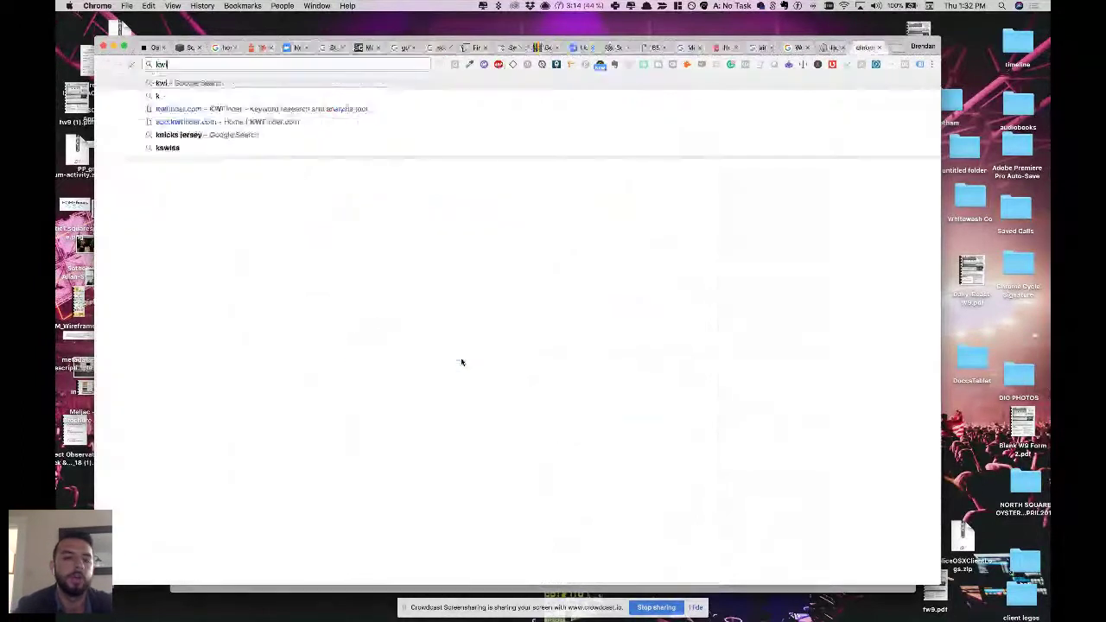
type("nfinder.com")
key("Return")
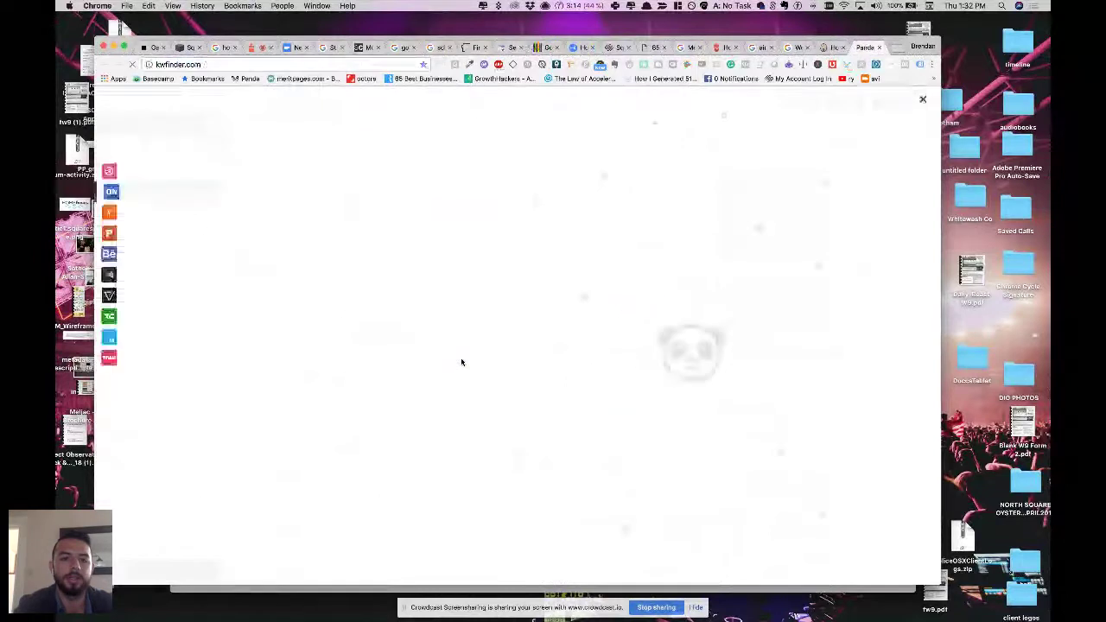
left_click_drag(864, 47, 621, 49)
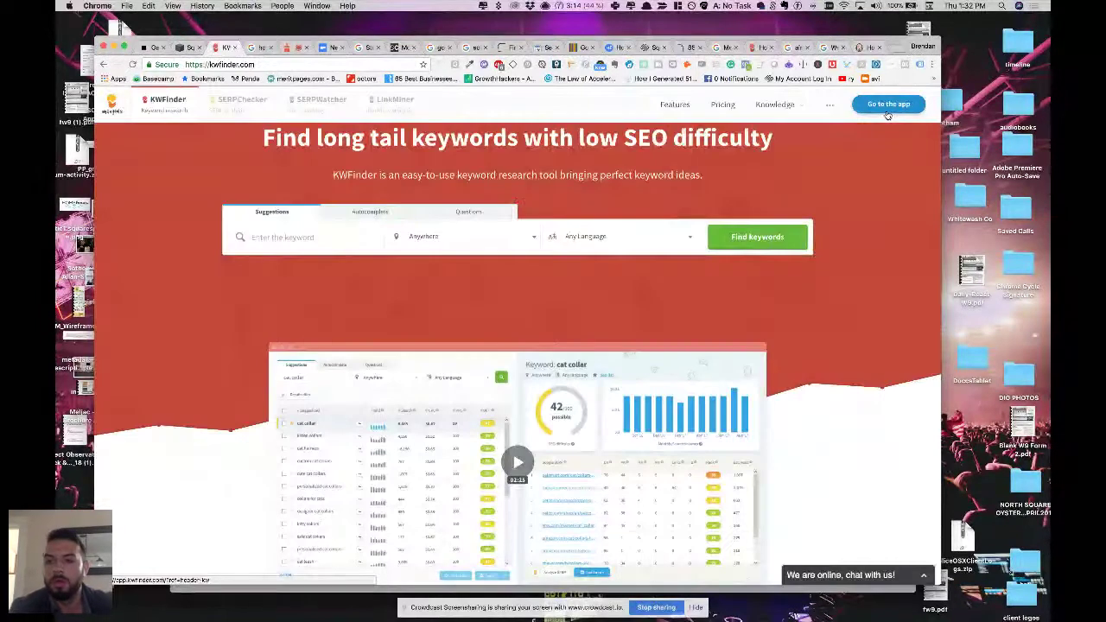
left_click(888, 109)
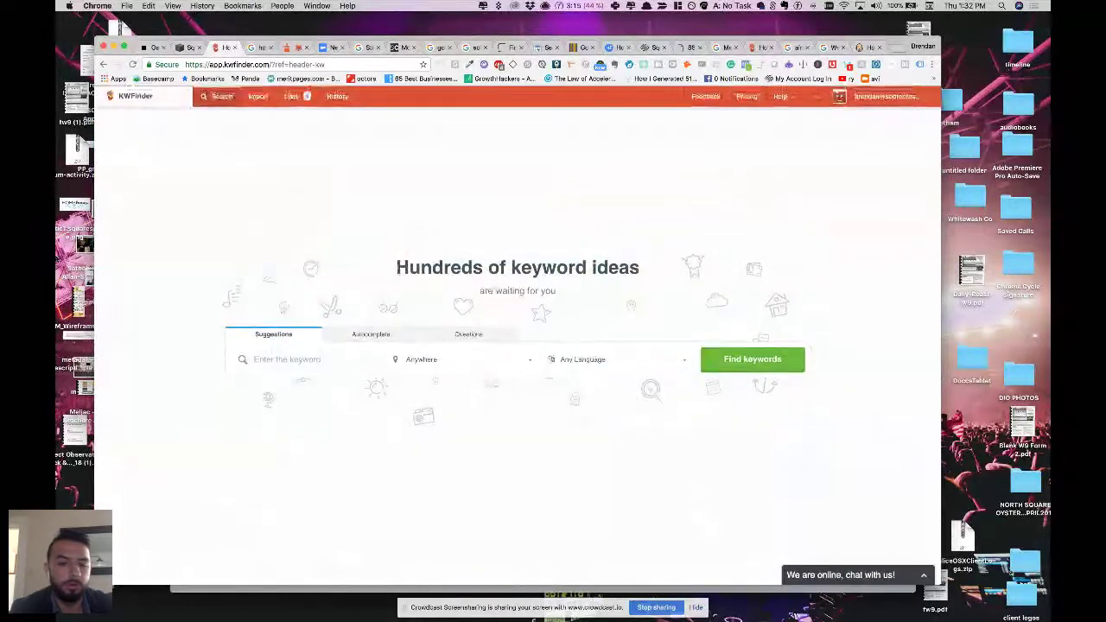
Search KWFinder for keyword suggestions for "squarespace designer", with location Anywhere and Any Language.
type("squarsepace")
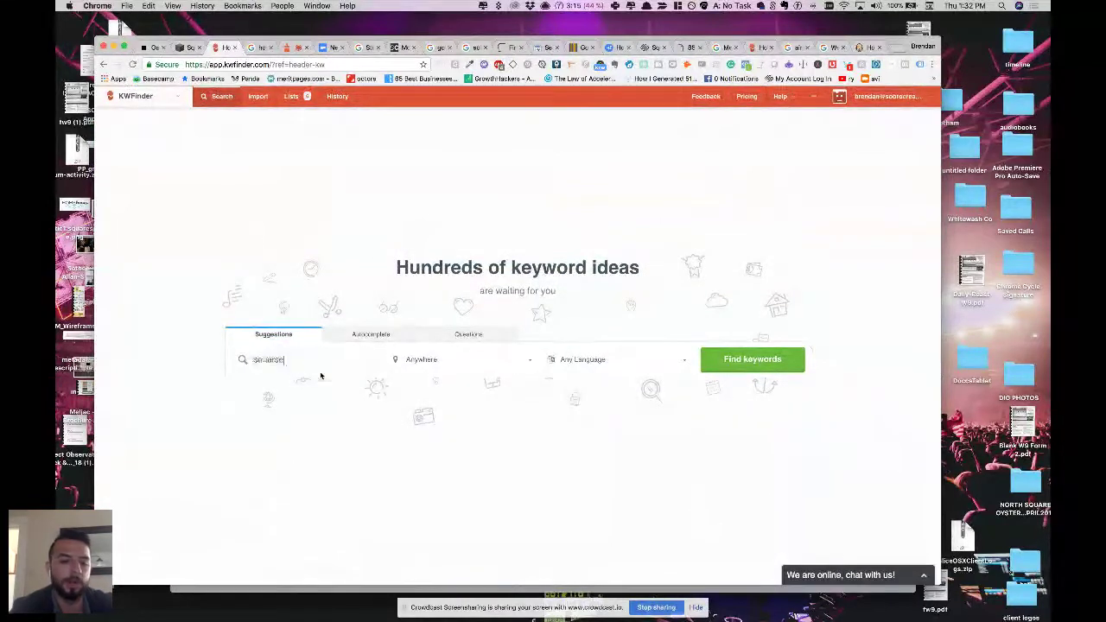
key("BackSpace")
key("BackSpace")
key("BackSpace")
key("BackSpace")
key("BackSpace")
key("BackSpace")
type("espace d")
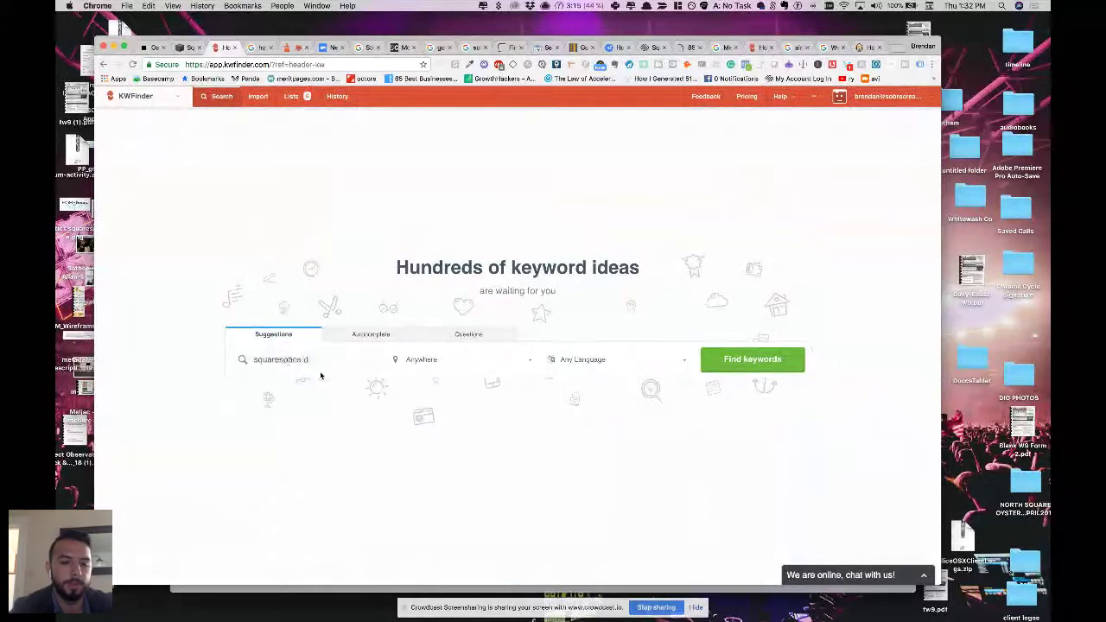
type("esigner")
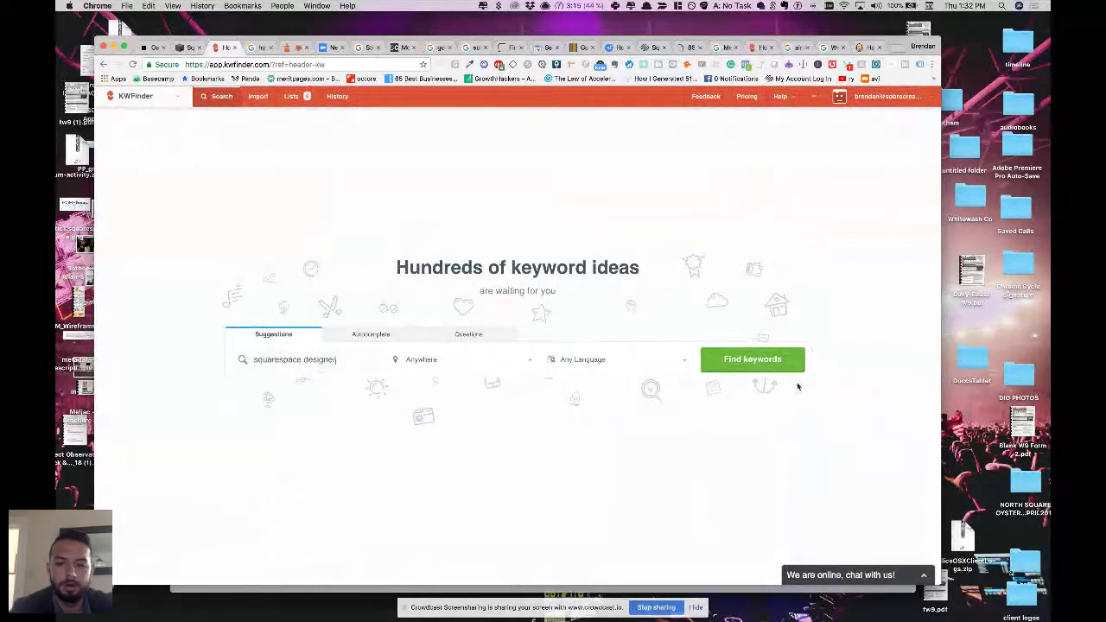
left_click(767, 363)
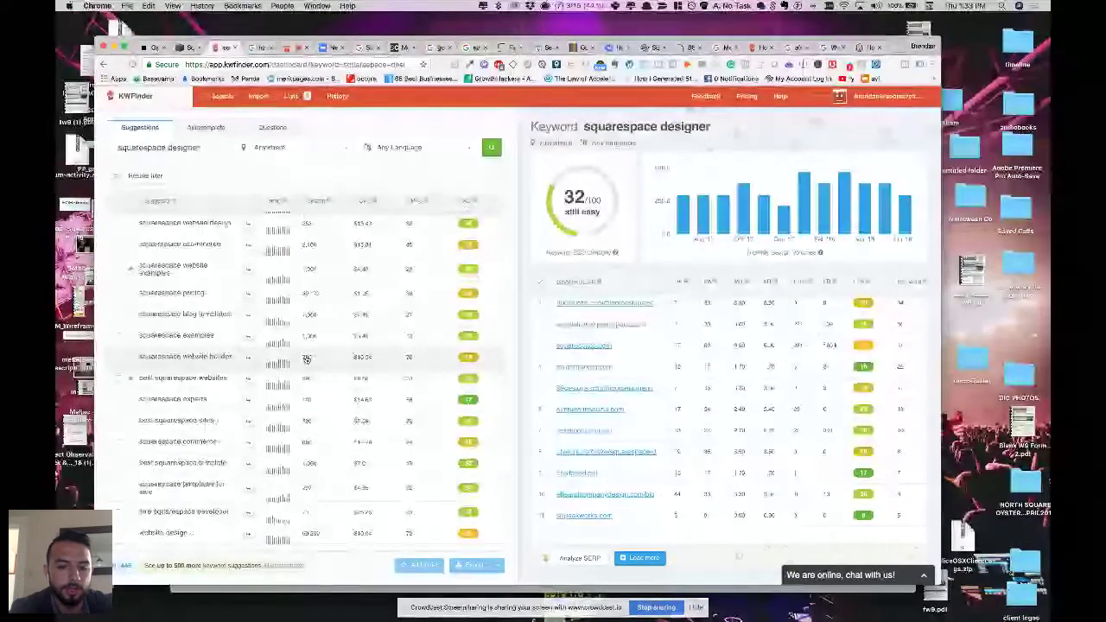
Look through the keyword suggestions and select "squarespace blog examples", "squarespace competitors" and "best squarespace template for blog".
scroll(317, 411, "down", 4)
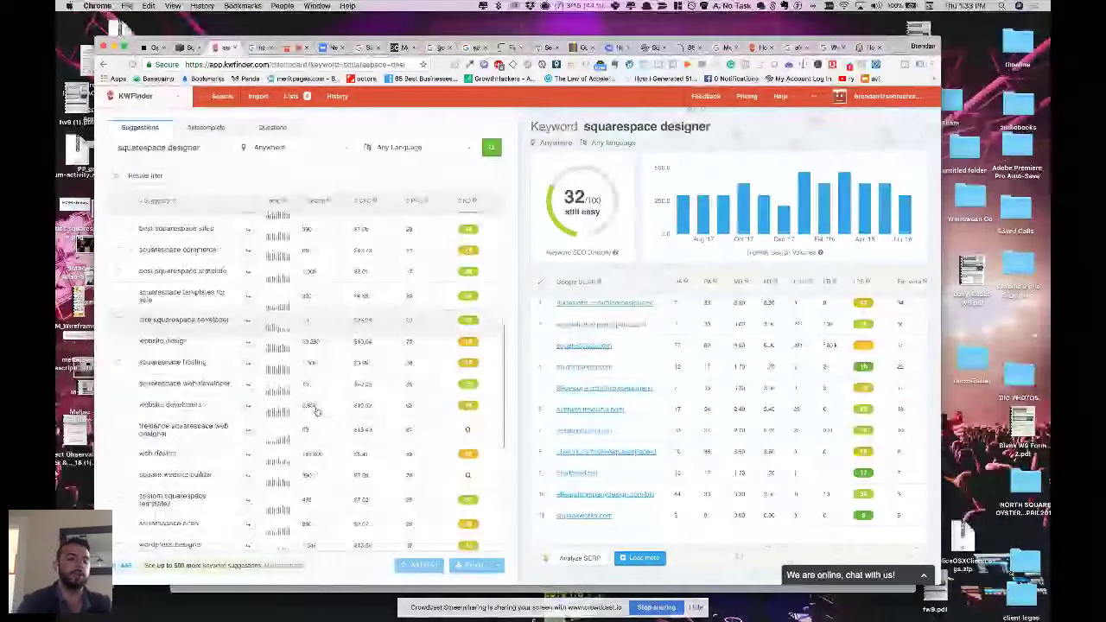
scroll(317, 412, "down", 5)
scroll(316, 411, "down", 3)
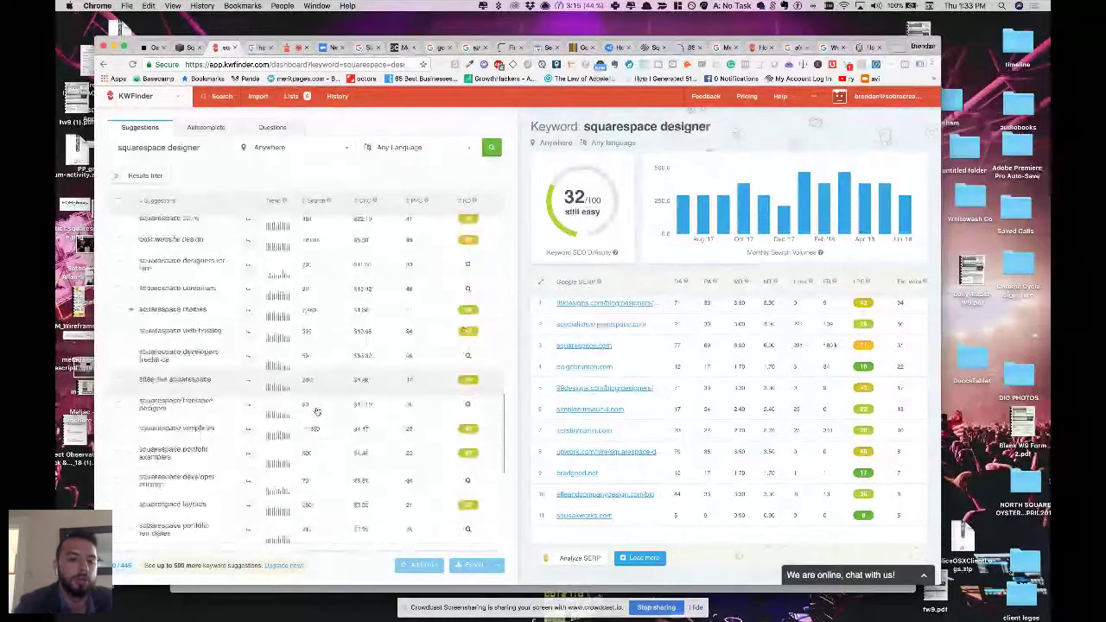
scroll(316, 411, "up", 4)
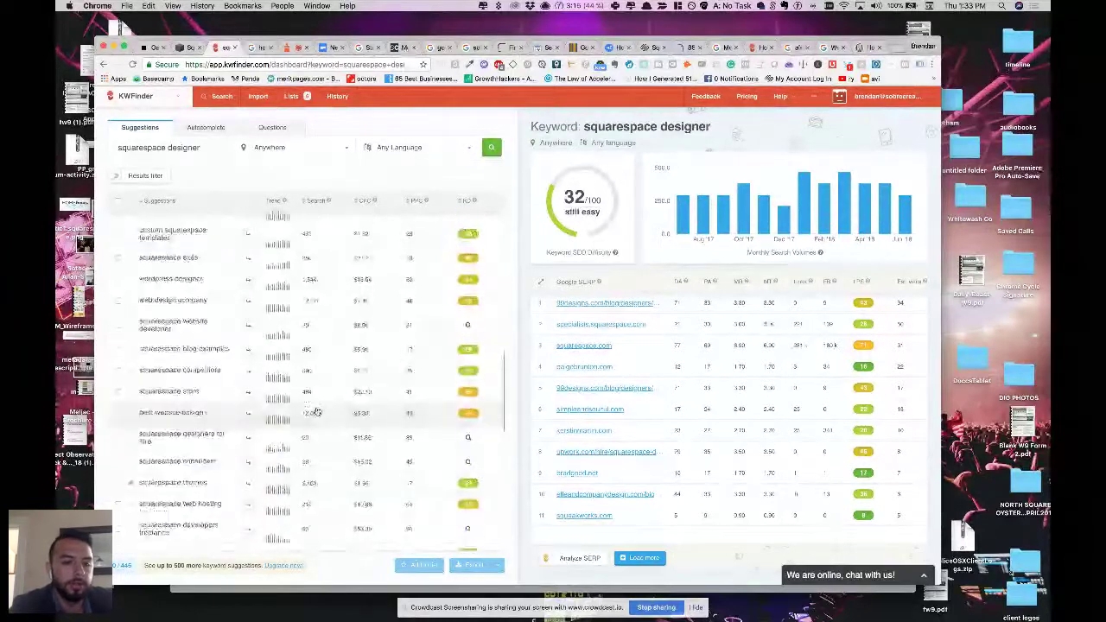
left_click(120, 349)
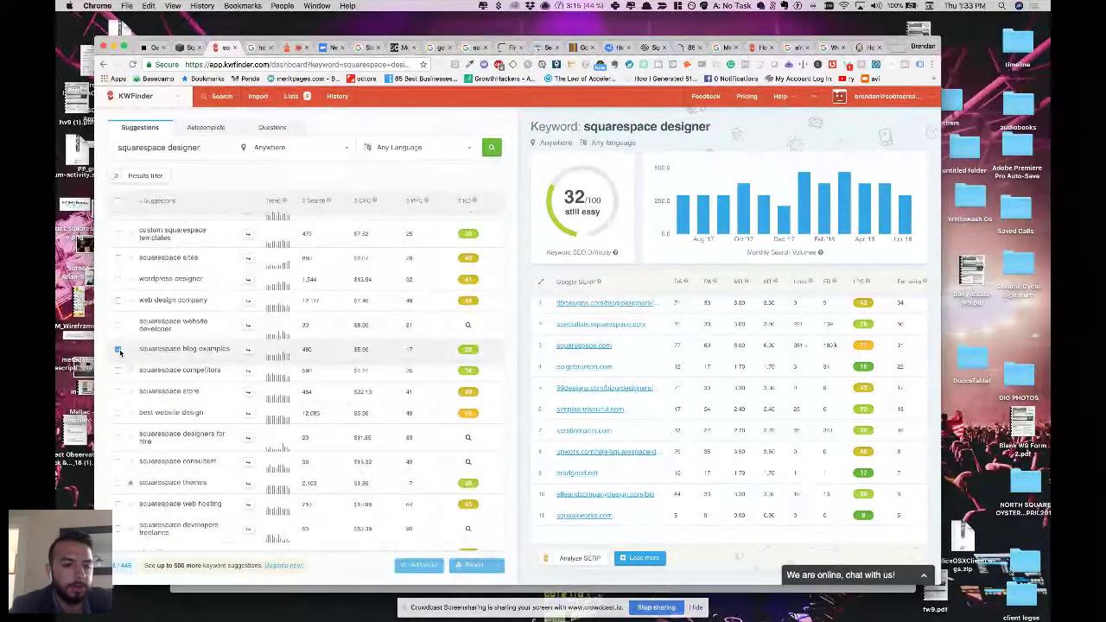
scroll(131, 387, "down", 1)
left_click(118, 344)
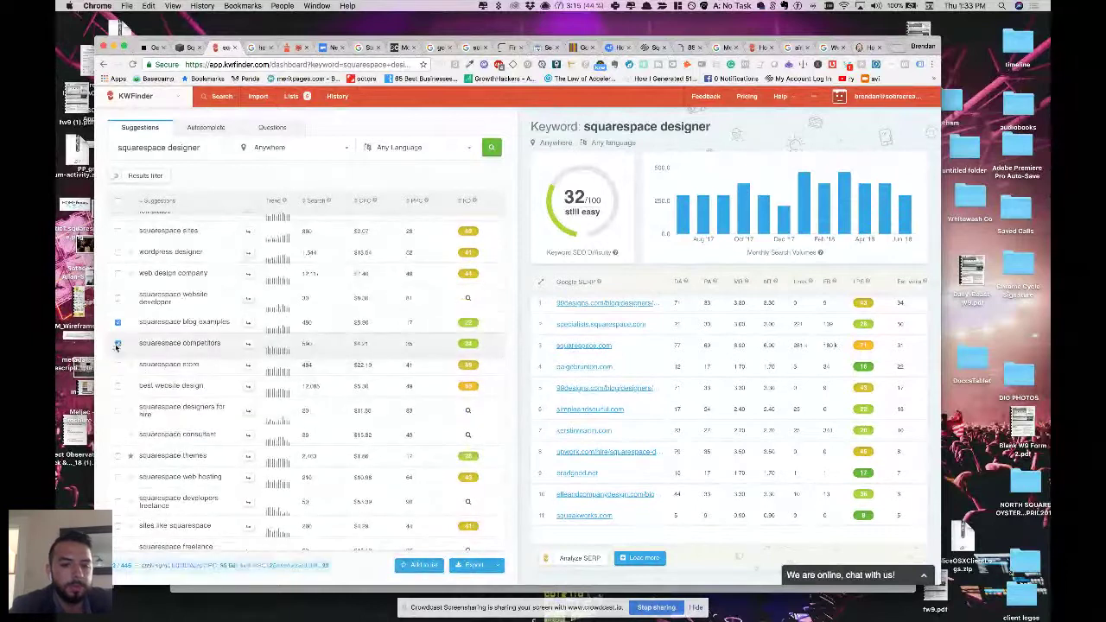
scroll(116, 348, "down", 2)
scroll(115, 348, "down", 1)
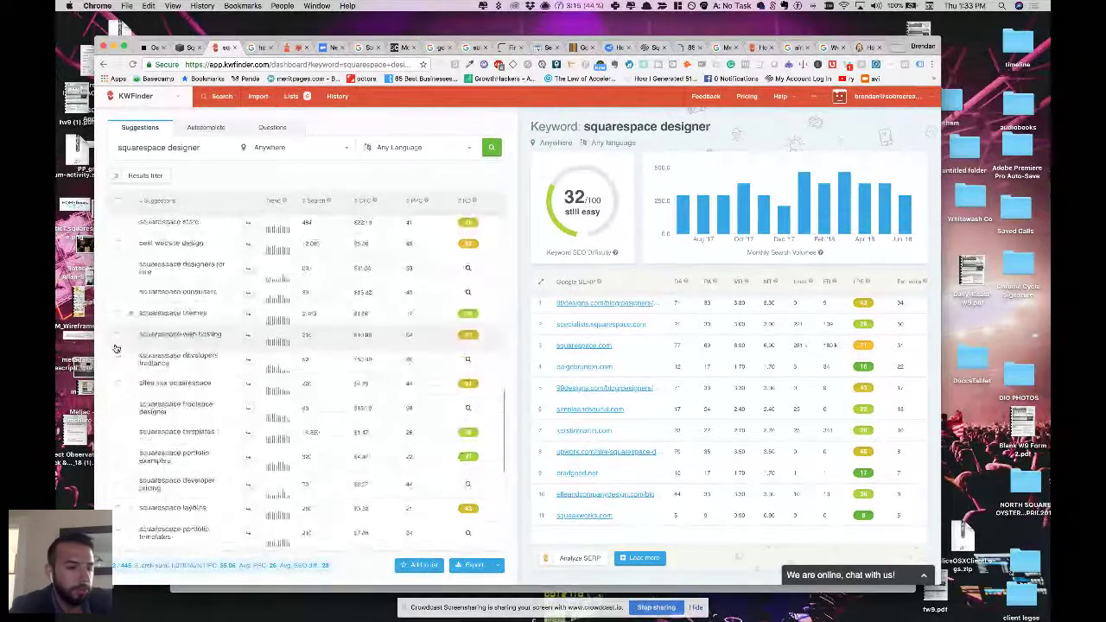
scroll(116, 348, "down", 5)
left_click(116, 413)
scroll(116, 413, "down", 1)
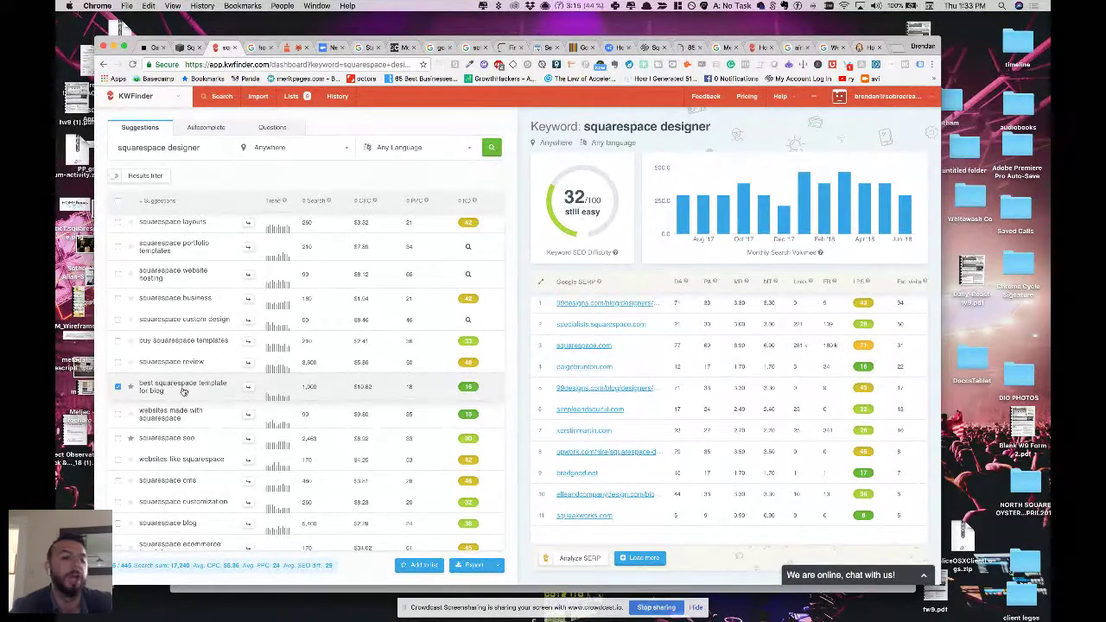
Add "squarespace seo" and "squarespace customization" to the selected keyword suggestions.
scroll(289, 405, "up", 1)
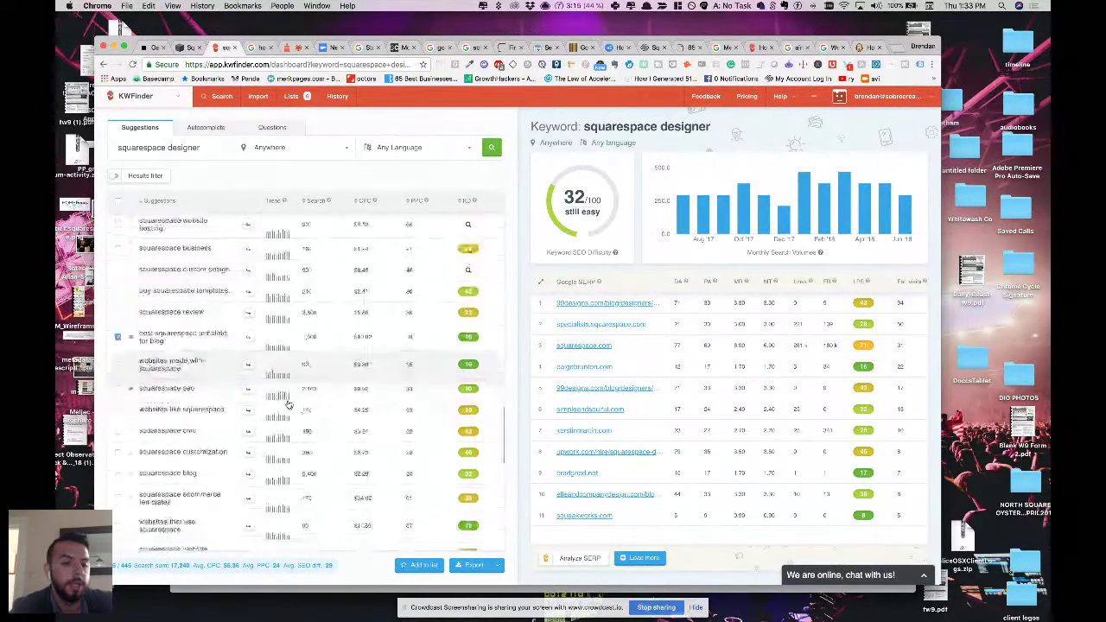
scroll(288, 405, "up", 1)
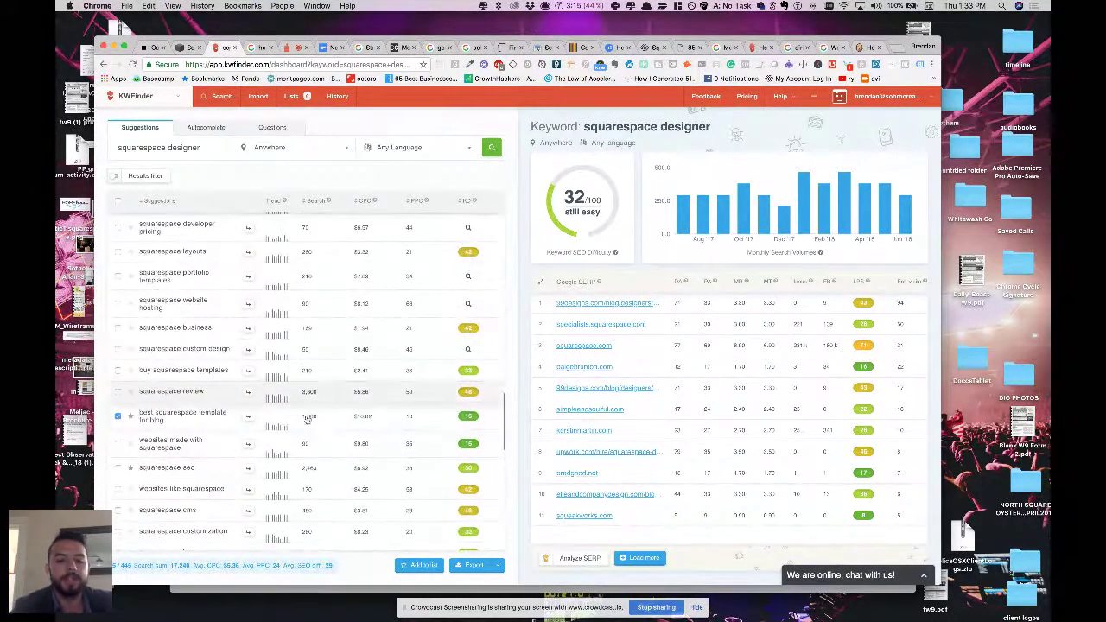
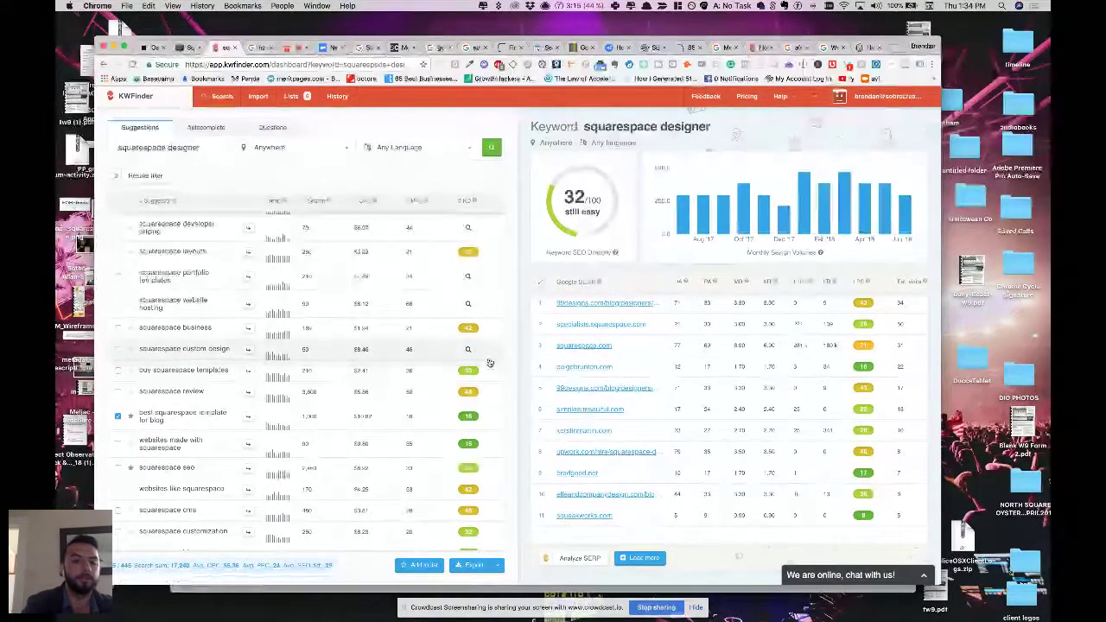
scroll(217, 380, "down", 3)
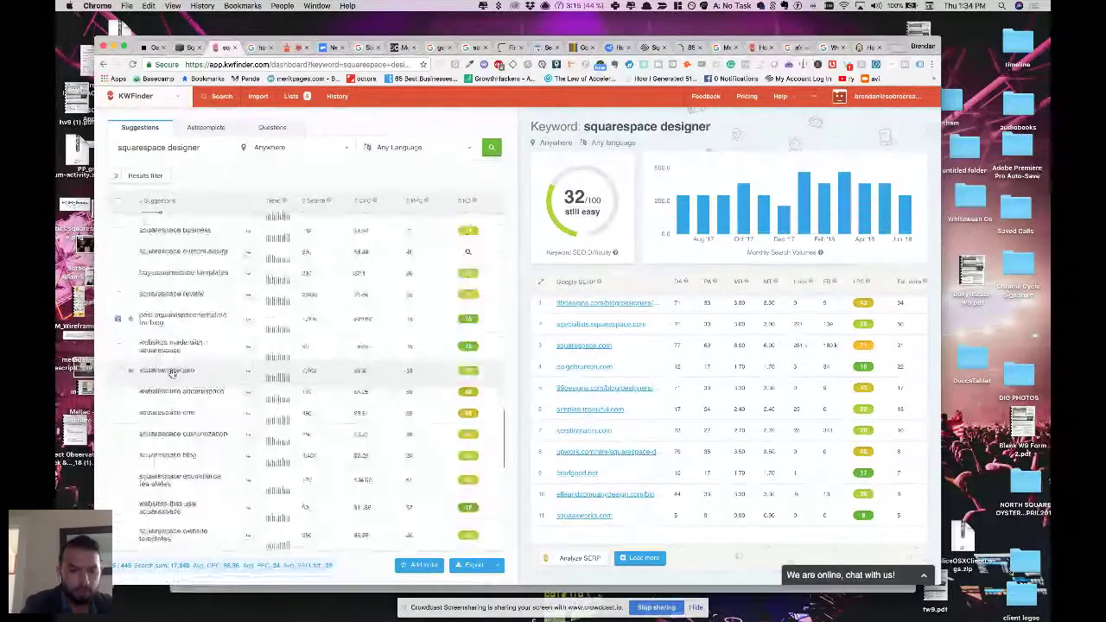
left_click(118, 370)
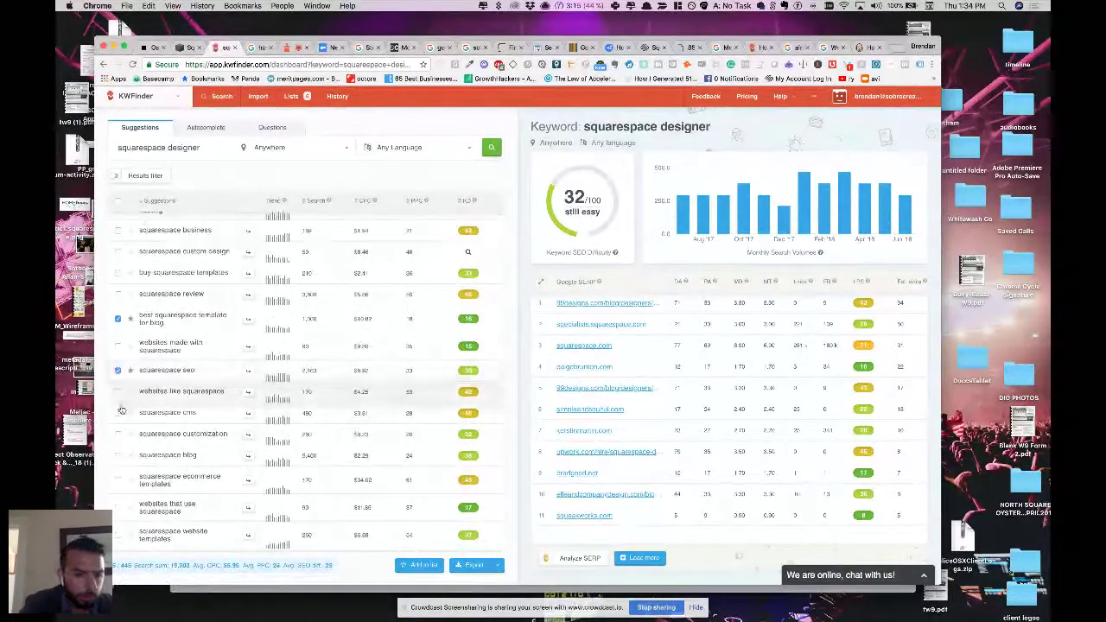
left_click(118, 435)
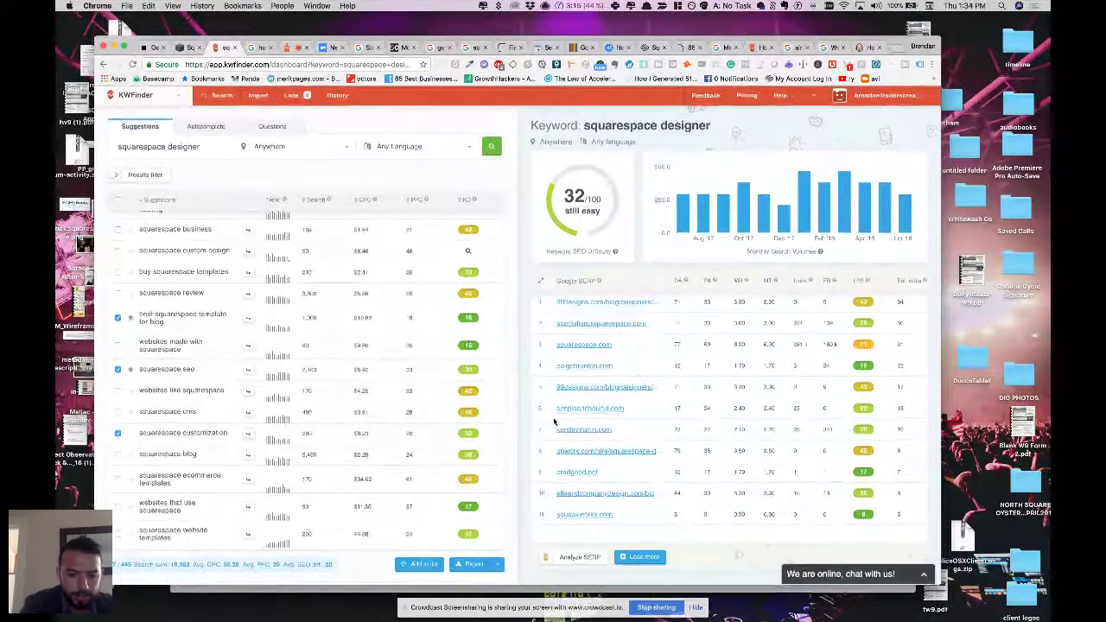
Add the selected keywords to a new list named "Squarespace W" and export them to CSV.
left_click(417, 566)
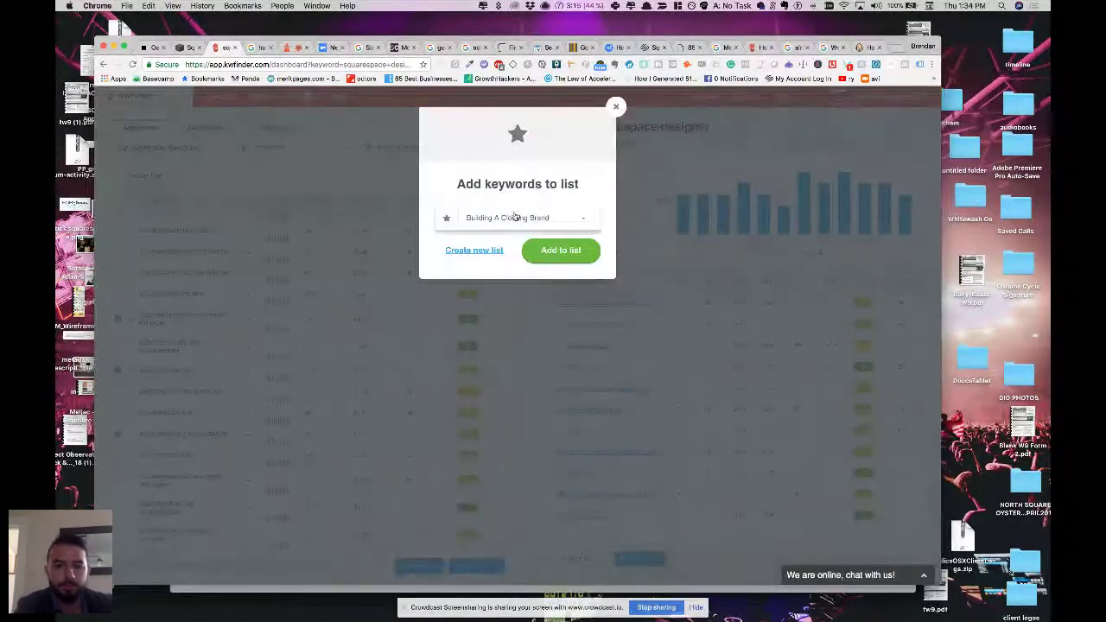
left_click(509, 227)
left_click(497, 212)
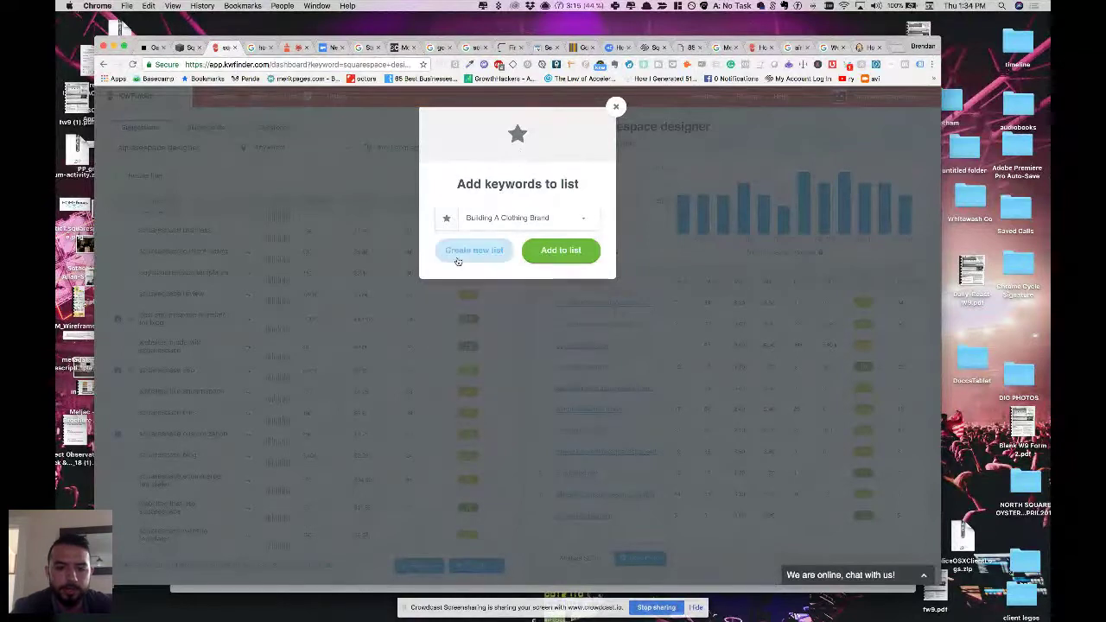
left_click(475, 251)
type("Squarespace ")
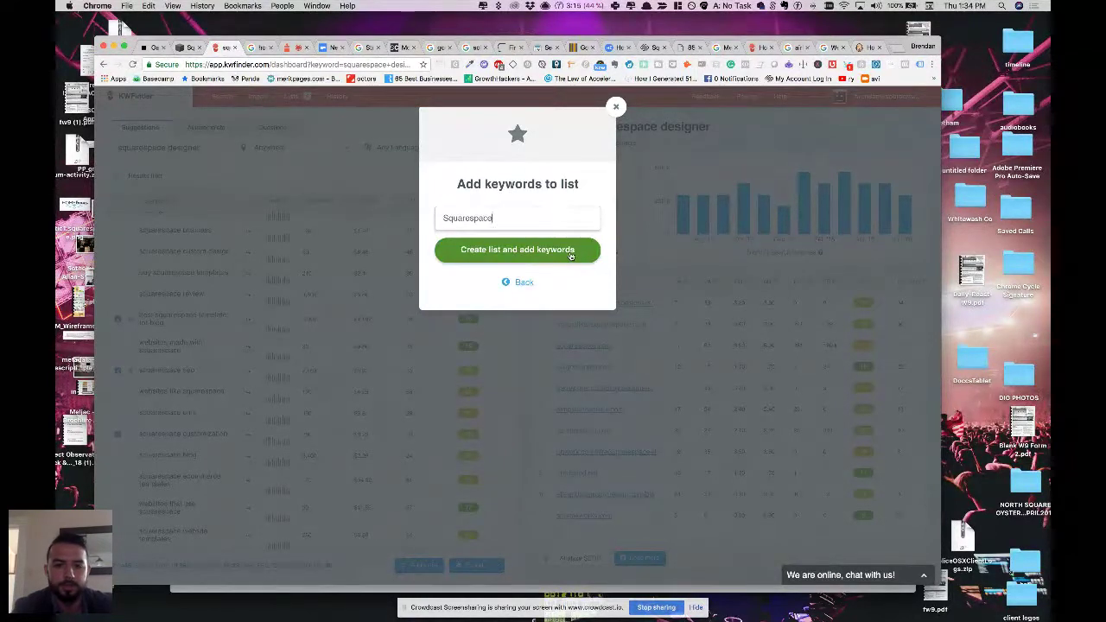
type("WEbs")
key("BackSpace")
key("BackSpace")
key("BackSpace")
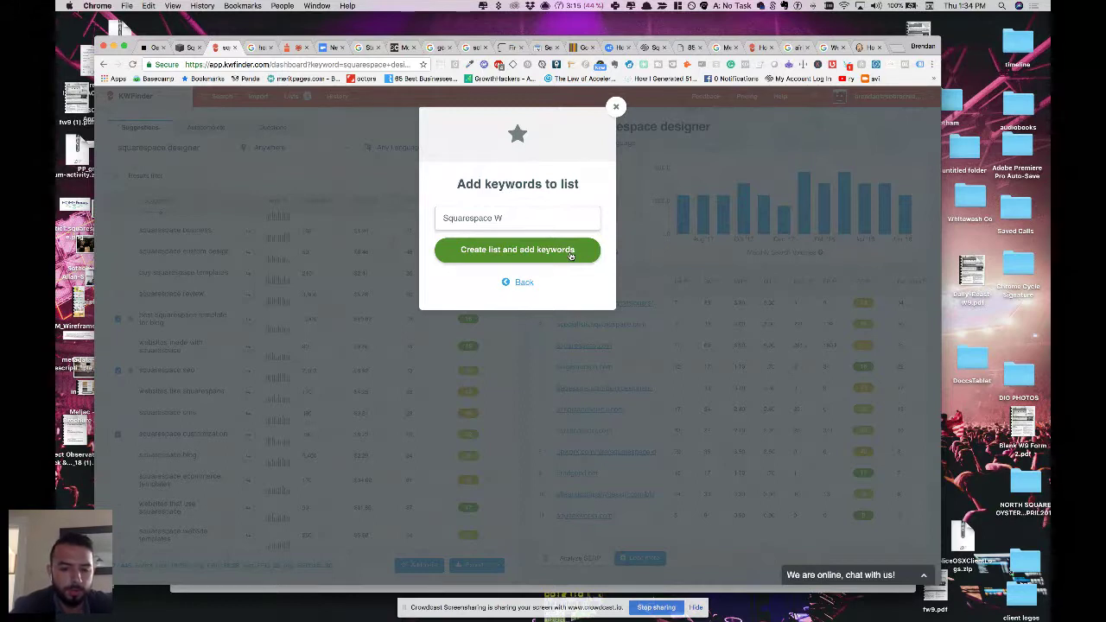
left_click(570, 250)
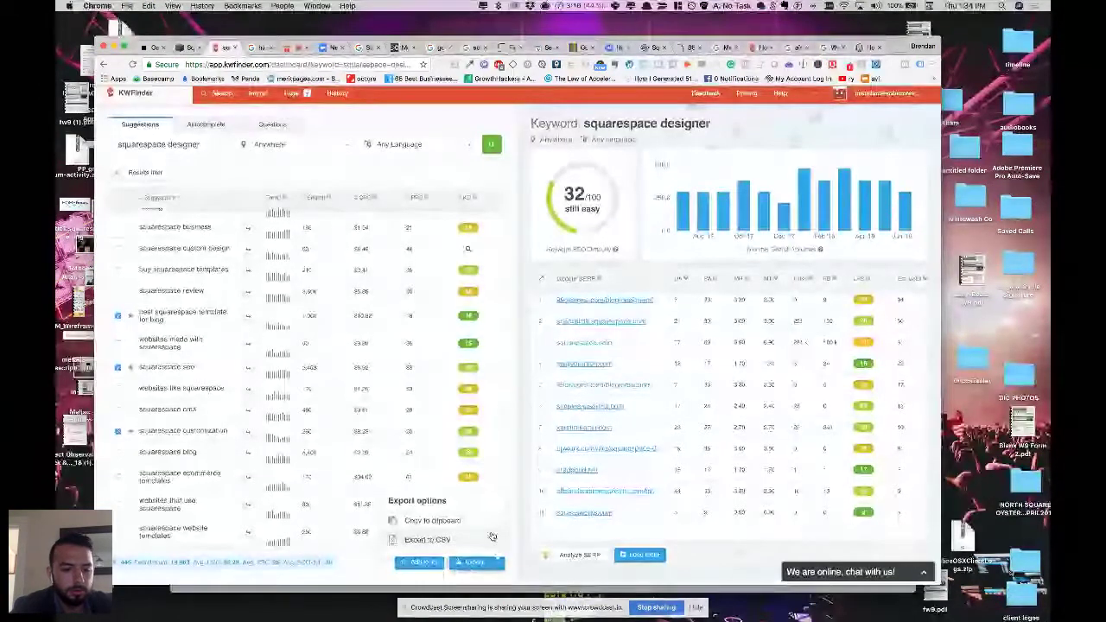
left_click(492, 537)
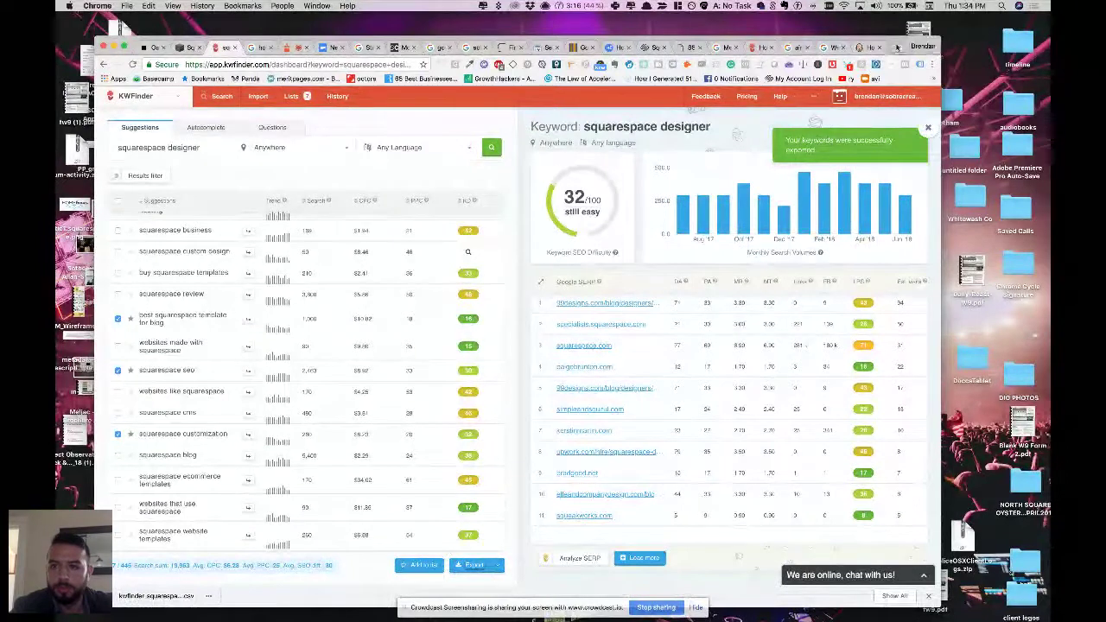
Open Google Sheets in a new browser tab, move that tab near the front, and create a blank spreadsheet.
left_click(897, 47)
type("google sheets")
key("Return")
left_click_drag(873, 48, 212, 52)
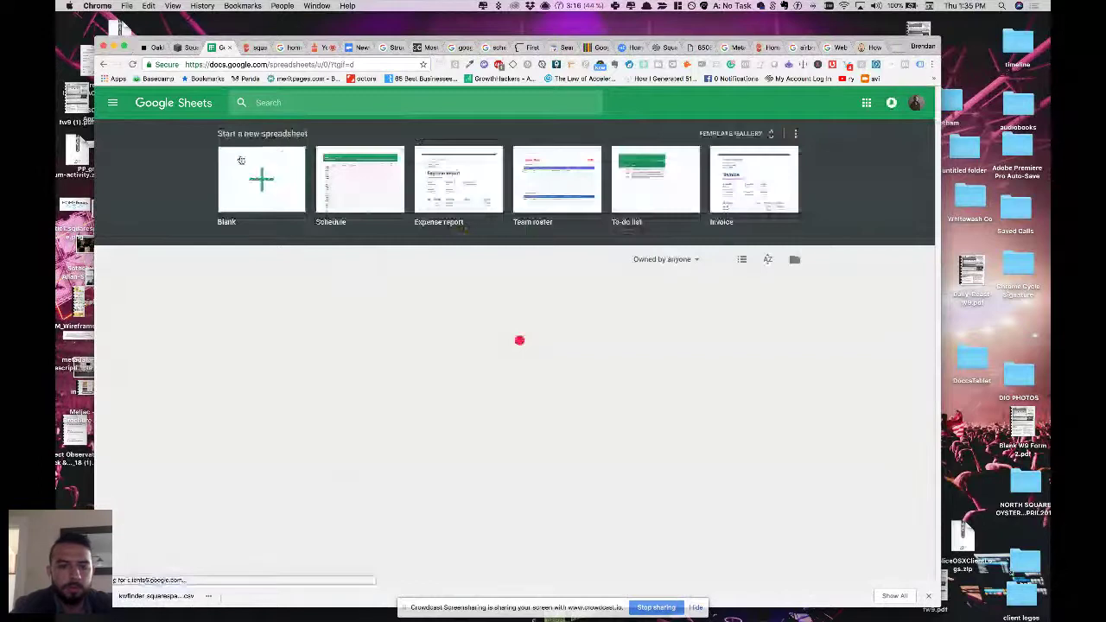
left_click(241, 160)
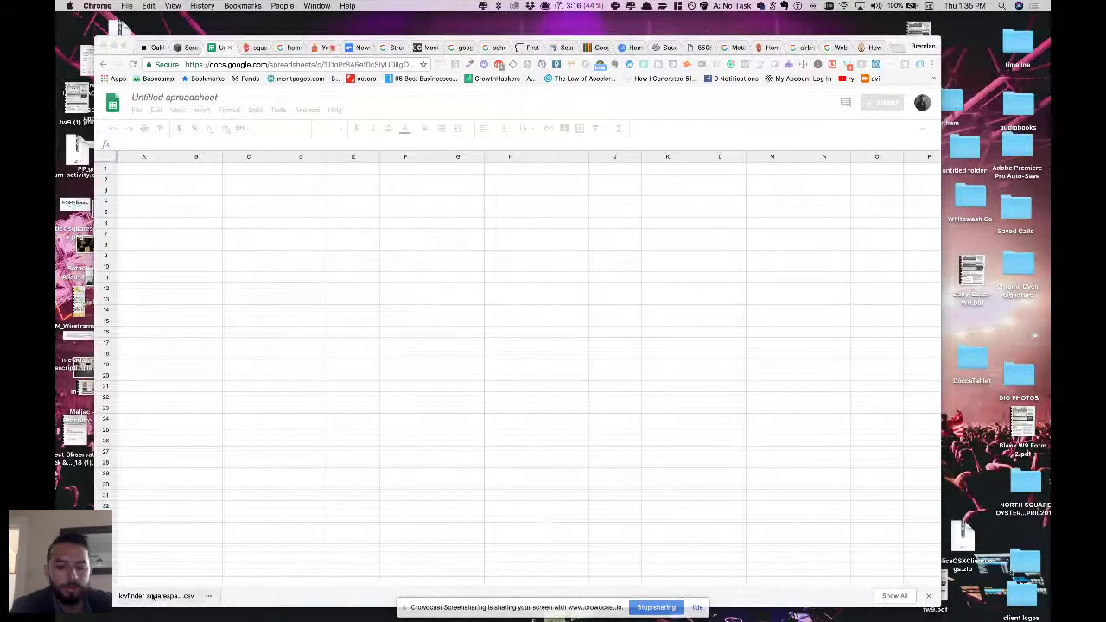
Open the downloaded kwfinder CSV in Excel and try to paste its full data, headers included, into the blank Google spreadsheet.
left_click(152, 597)
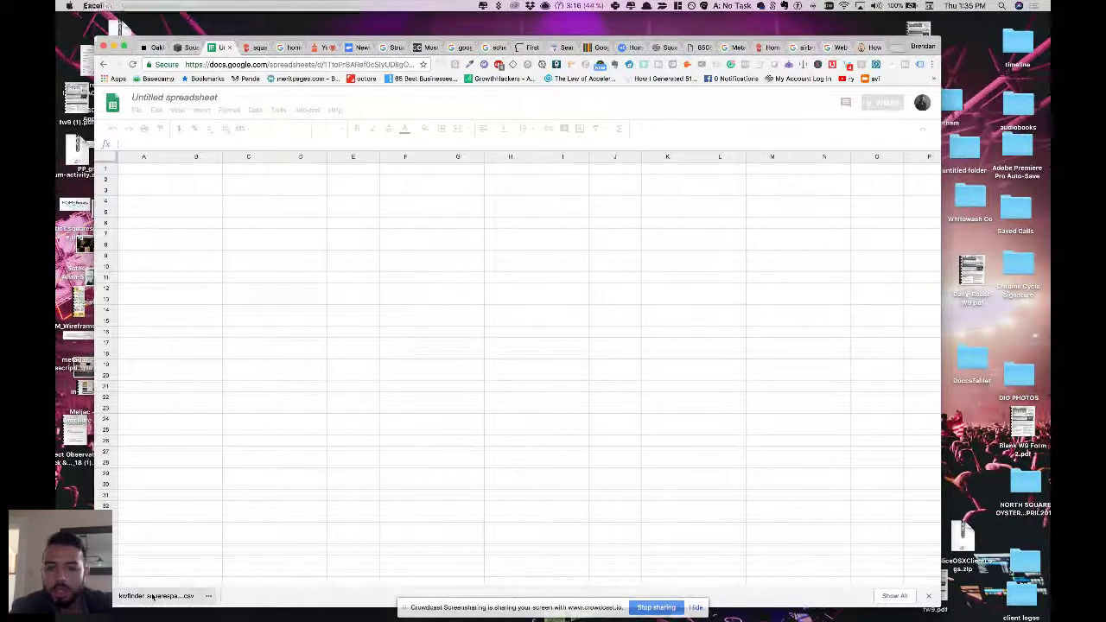
mouse_move(66, 130)
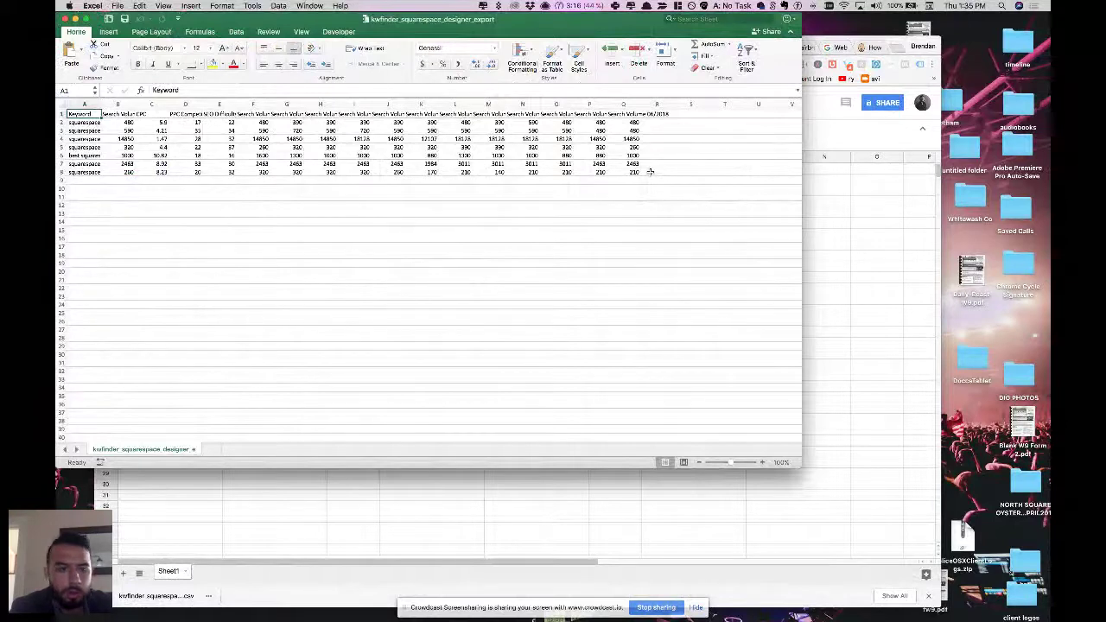
key("super+Tab")
key("super+v")
left_click(234, 268)
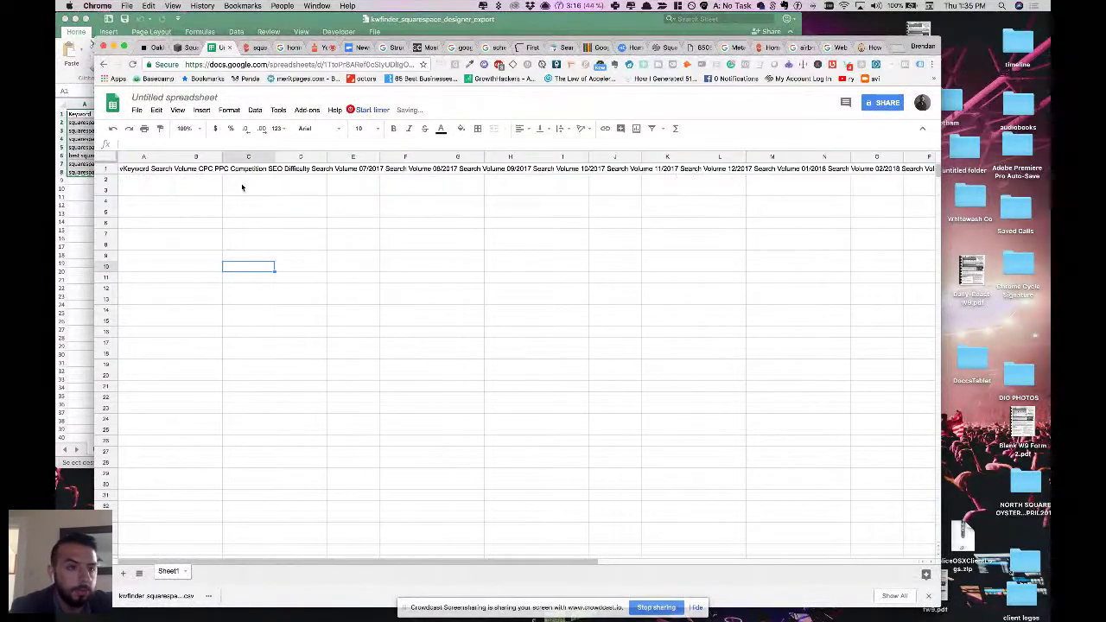
Switch to the Excel export and copy the keyword data rows A2 to Q8 without the header row.
key("super+Tab")
left_click(185, 211)
left_click(94, 124)
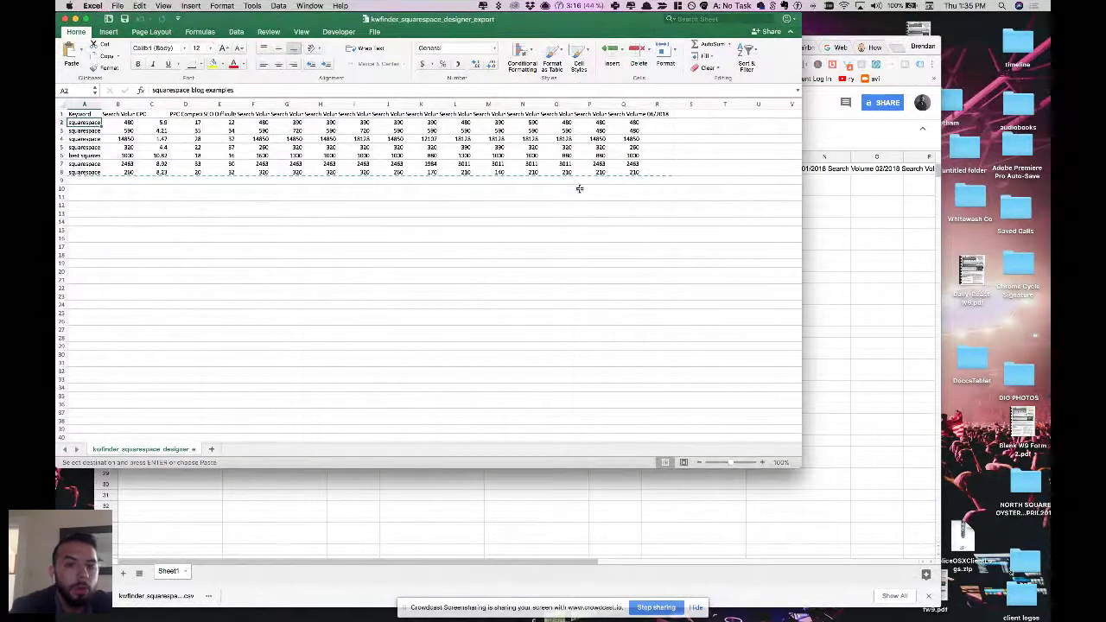
left_click(628, 172, "shift")
key("super+c")
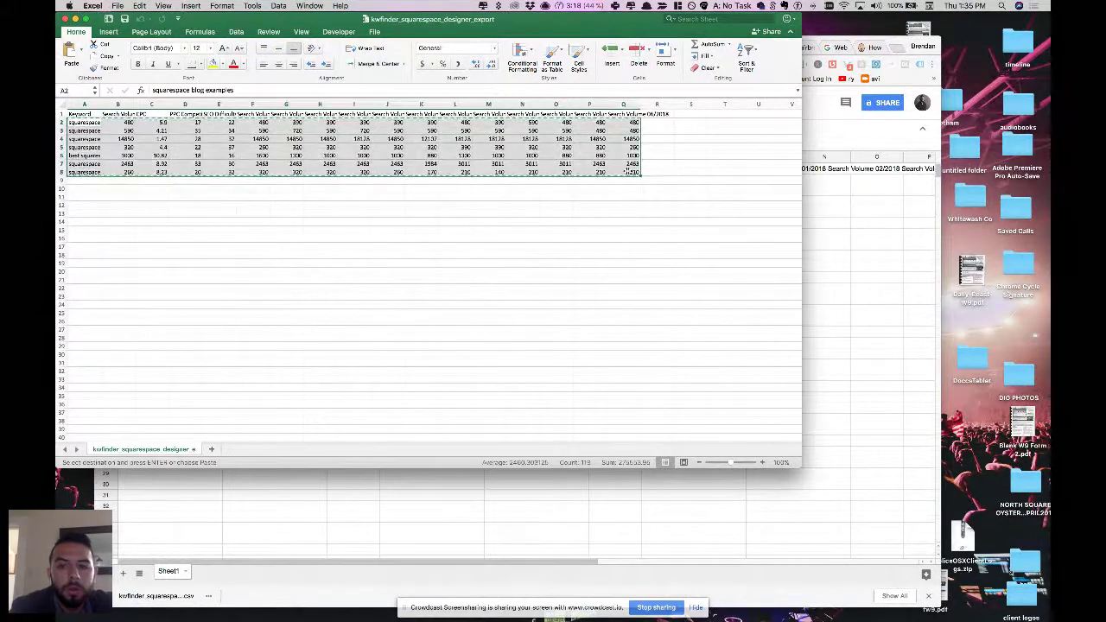
Undo the earlier paste in the Google spreadsheet, paste the copied keyword rows from row 1, and widen columns A and B.
key("super+Tab")
key("super+z")
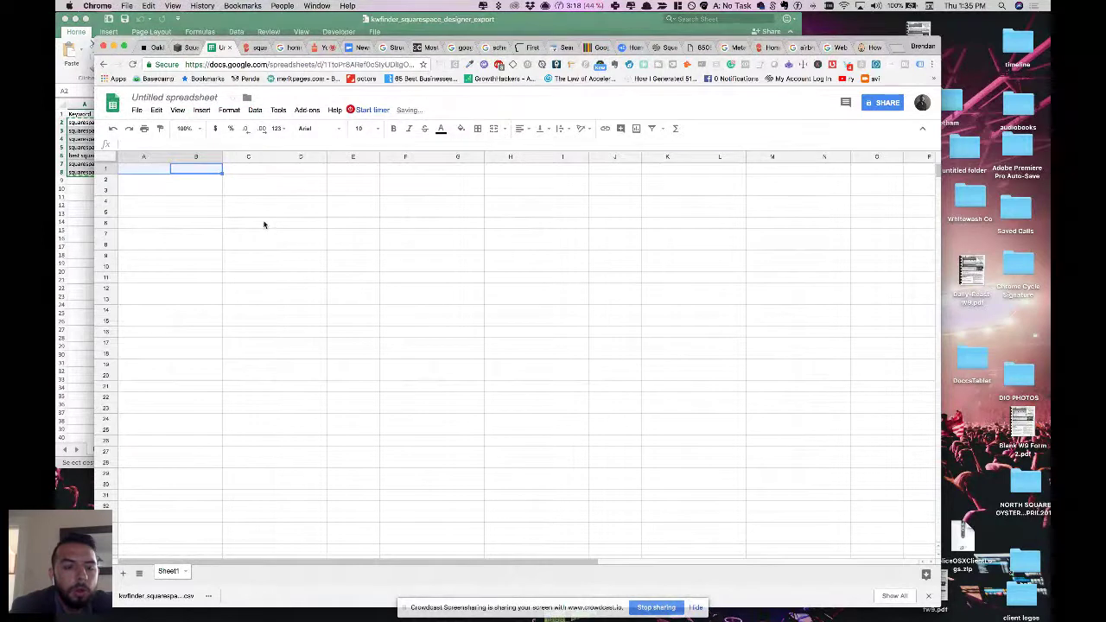
key("super+v")
left_click(353, 375)
left_click_drag(173, 157, 223, 155)
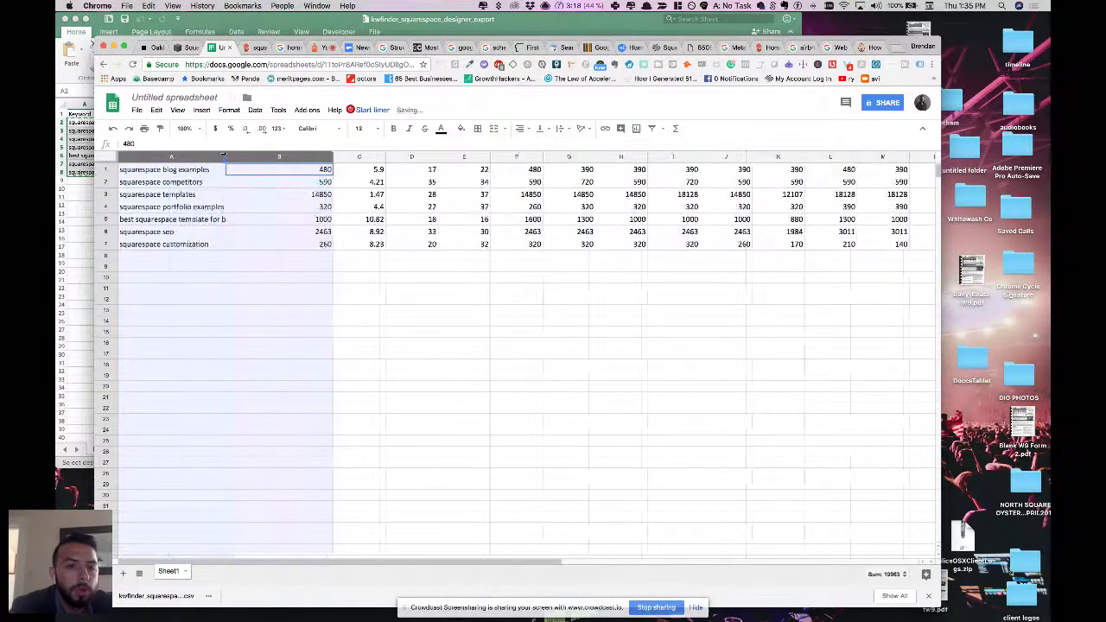
left_click(412, 354)
Switch to the Excel export, widen the Search Volume column, and go down through its values.
key("super+Tab")
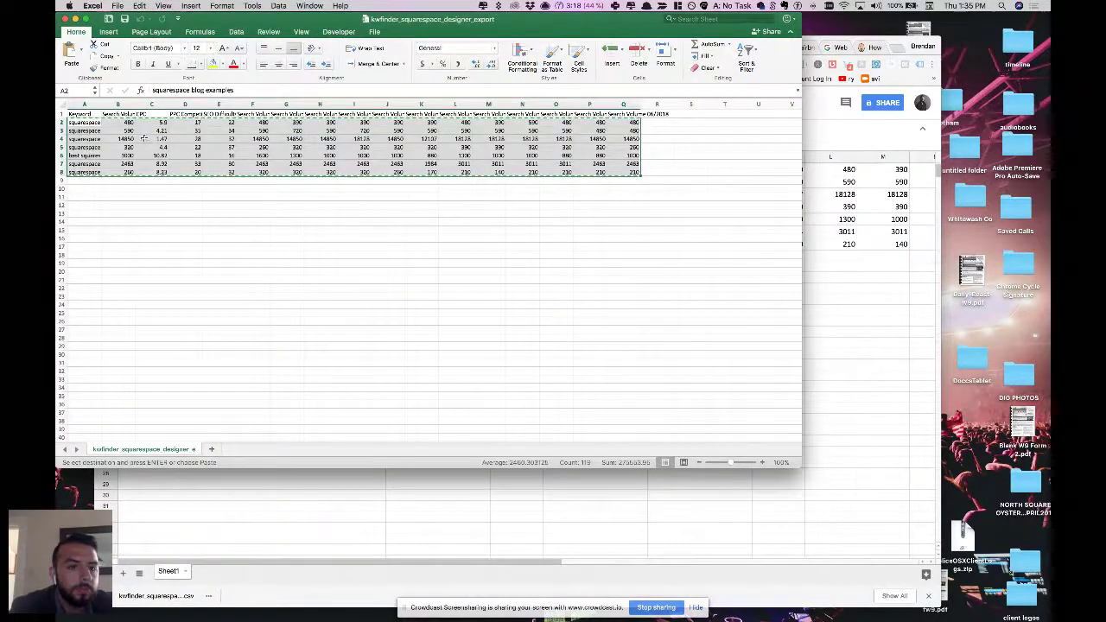
left_click(144, 138)
left_click_drag(134, 99, 161, 99)
left_click(156, 123)
key("Down")
key("Down")
key("Down")
key("Down")
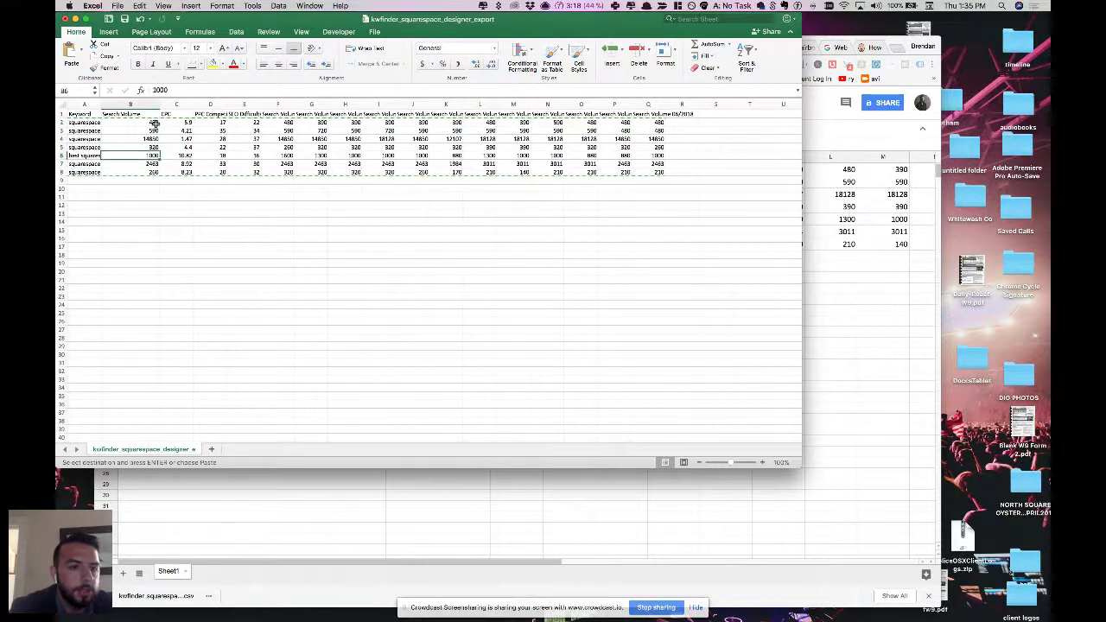
Try to widen the Keyword column in the Excel export and go through the data rows down to row 8.
left_click_drag(101, 104, 149, 103)
left_click(200, 124)
key("Down")
key("Down")
key("Down")
key("Down")
key("Down")
key("Down")
Return to the Google spreadsheet and look across the monthly search volume columns for "squarespace competitors".
key("super+Tab")
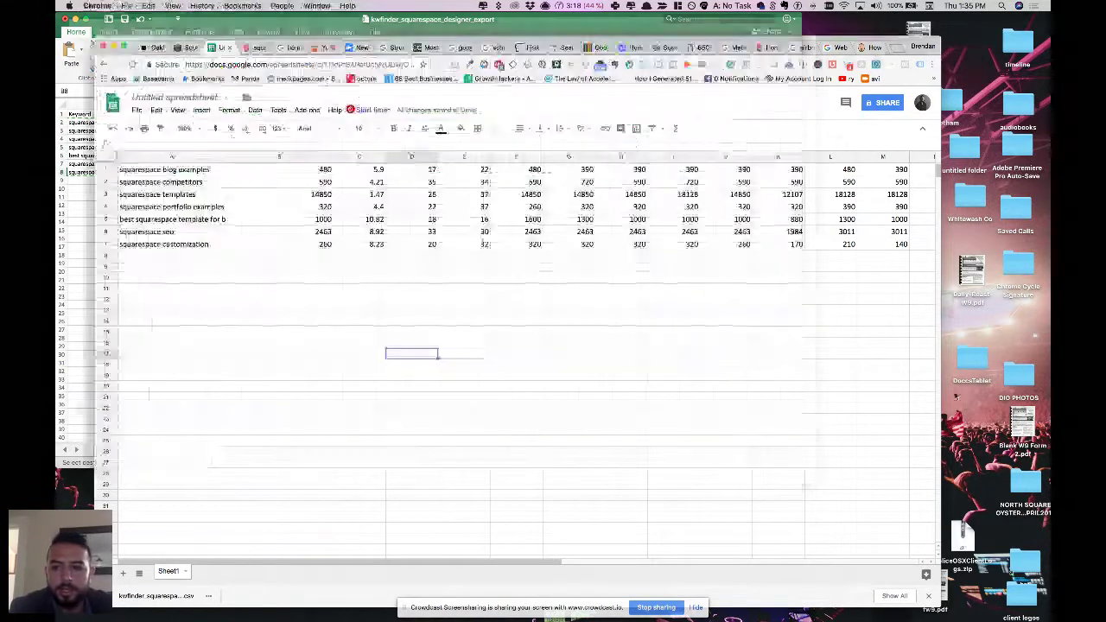
left_click(835, 346)
left_click(308, 179)
key("Right")
key("Right")
key("Right")
key("Right")
key("Right")
key("Right")
key("Right")
key("Right")
key("Right")
key("Right")
key("Right")
scroll(309, 179, "right", 2)
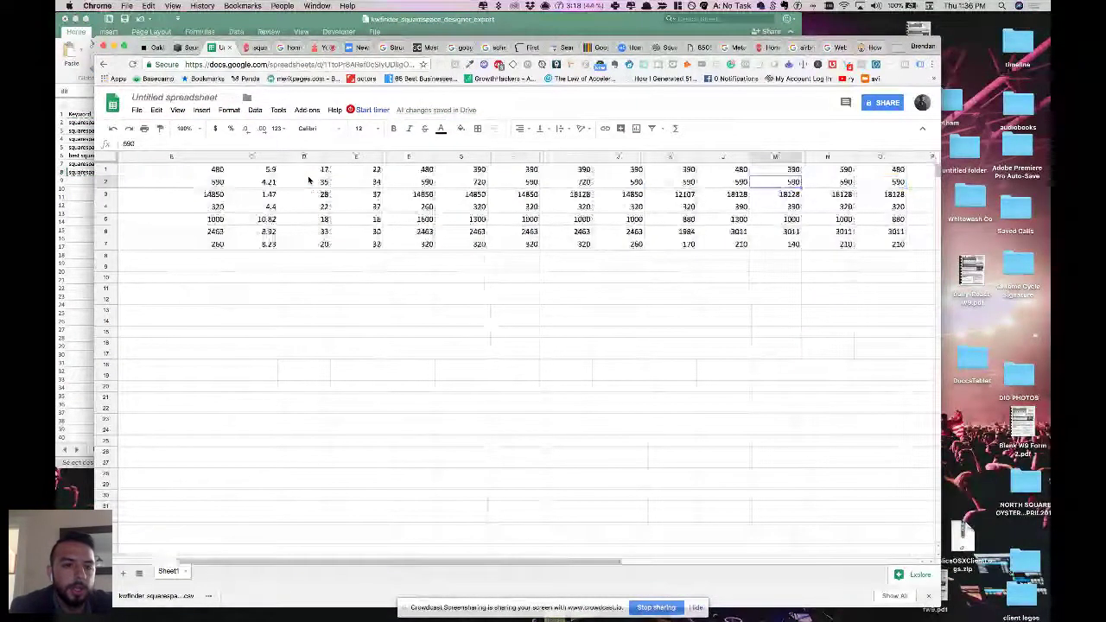
scroll(309, 180, "left", 2)
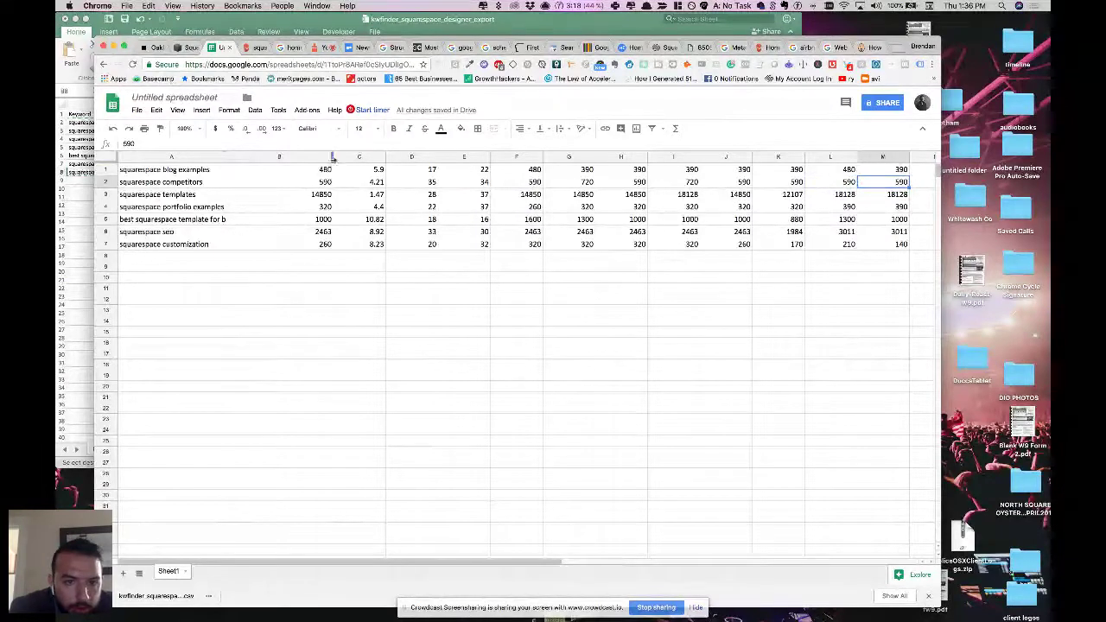
Widen column B and rename the sheet as "August 2018 Content".
left_click_drag(334, 159, 367, 158)
type("t")
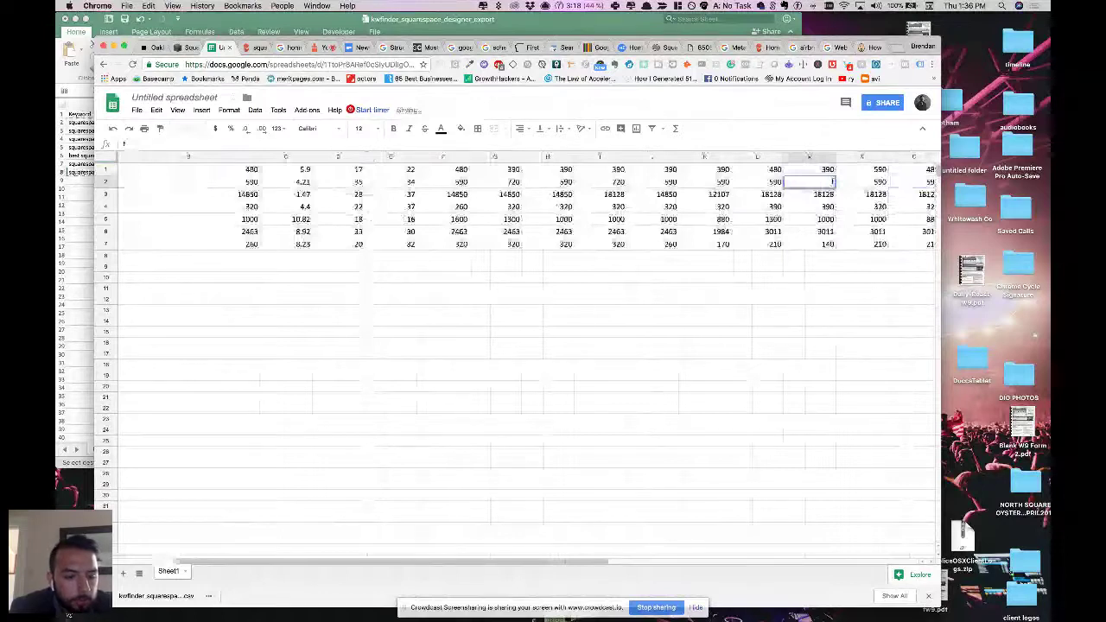
left_click(170, 573)
type("Month Of AU")
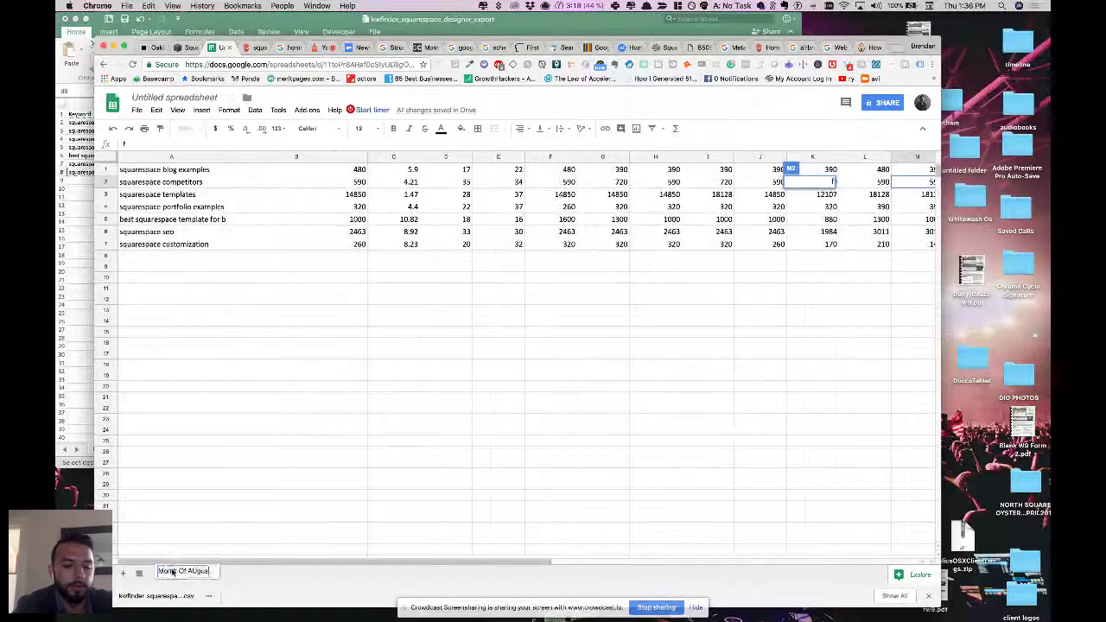
type("gust")
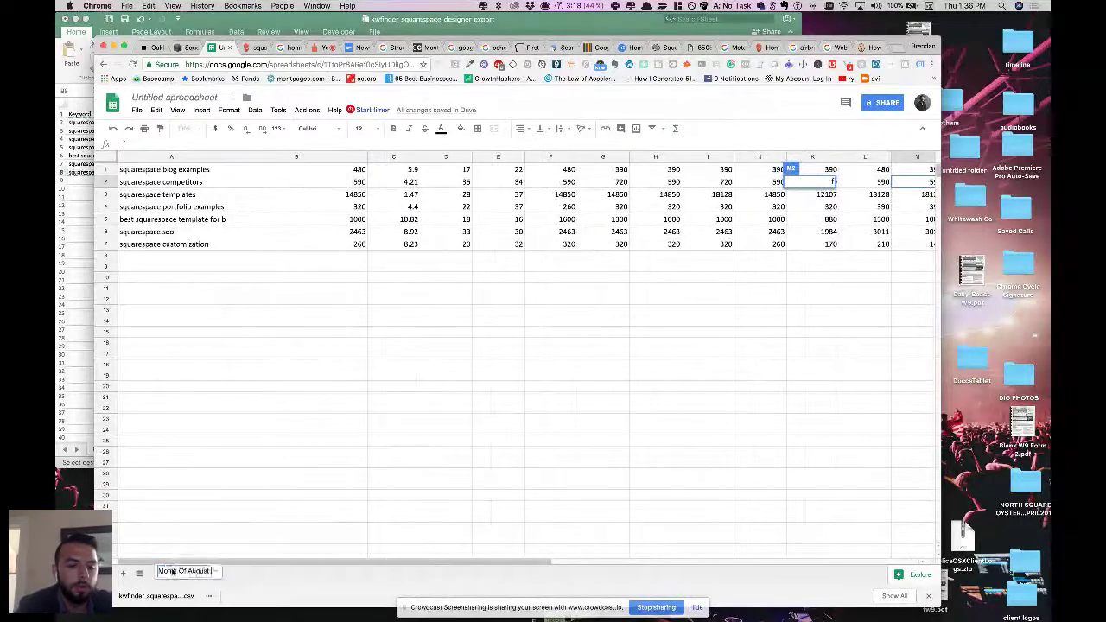
key("super+a")
type("August 2018")
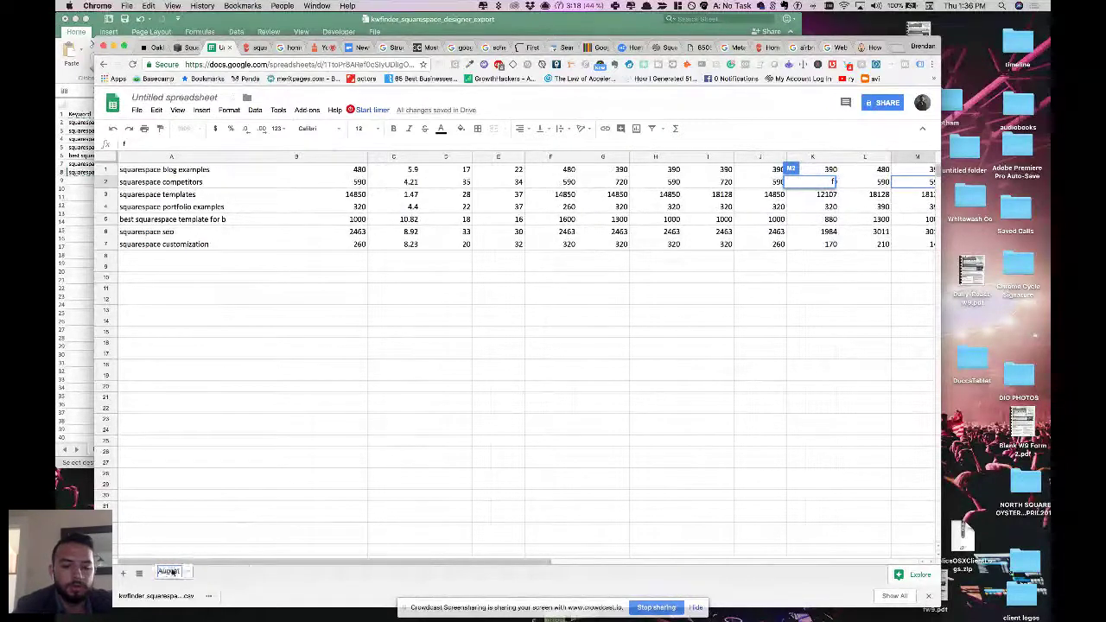
type(" COnten")
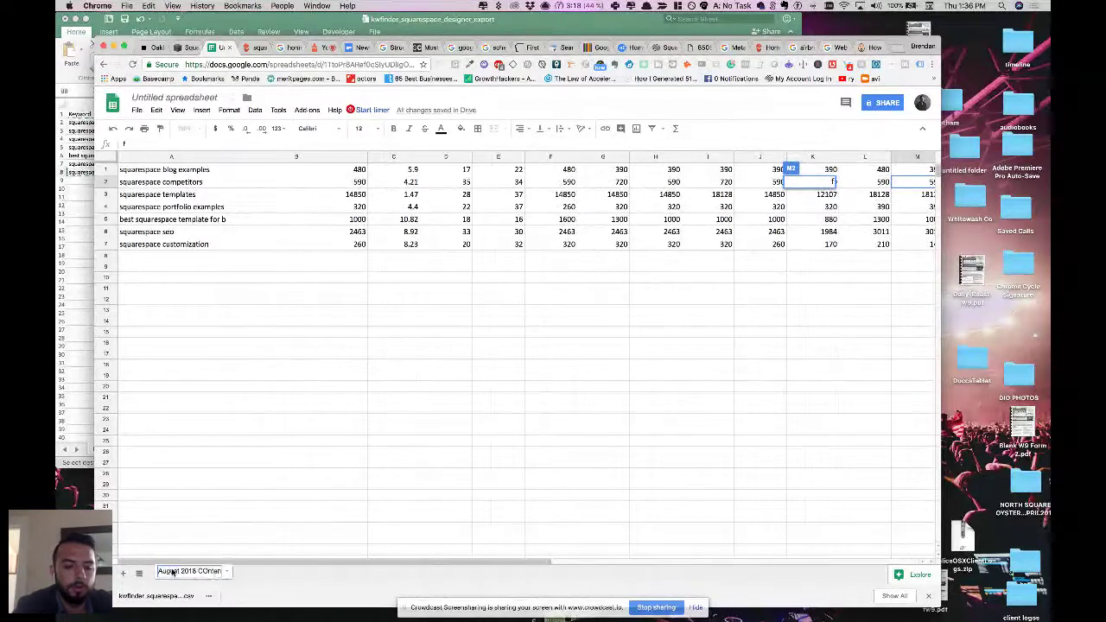
type("t")
key("Return")
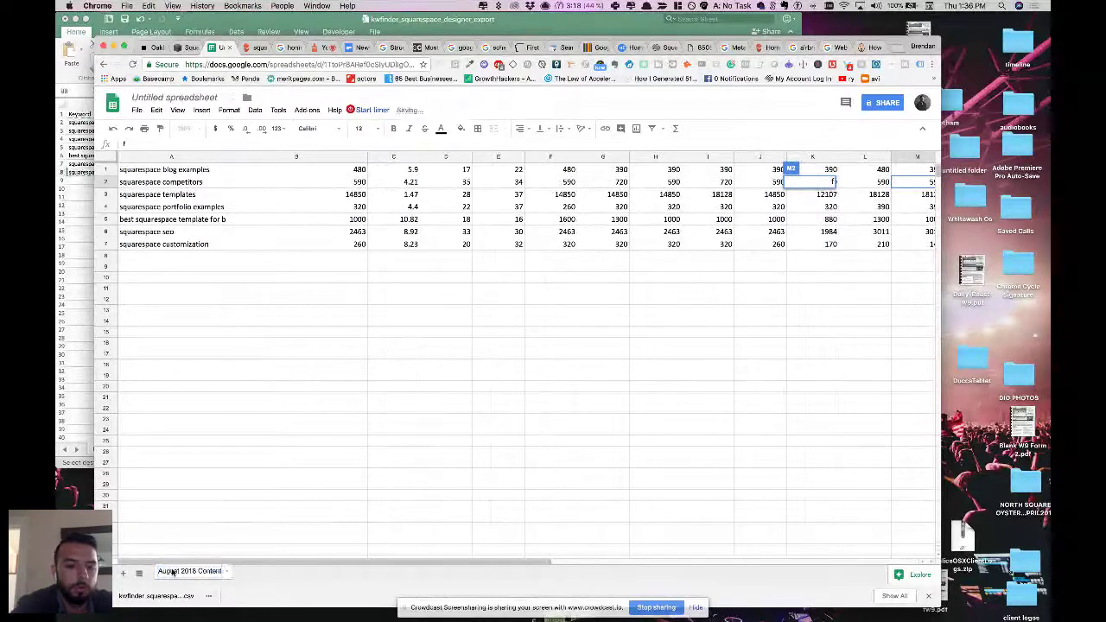
Enter "d" in cell A8, below the keyword list.
left_click(179, 278)
left_click(173, 258)
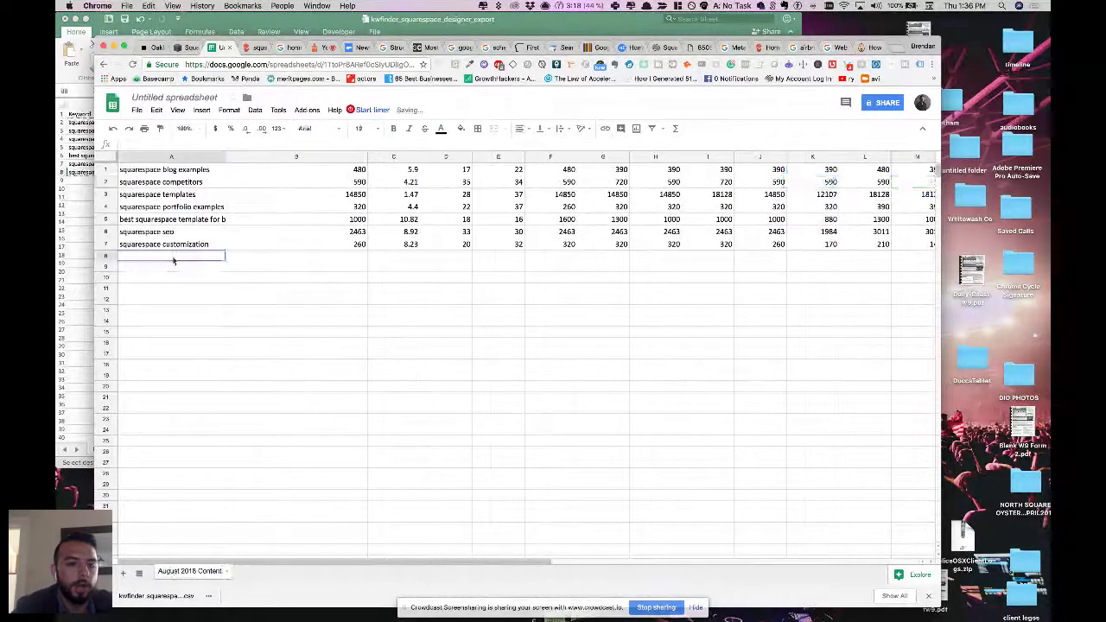
type("d")
key("Up")
key("Up")
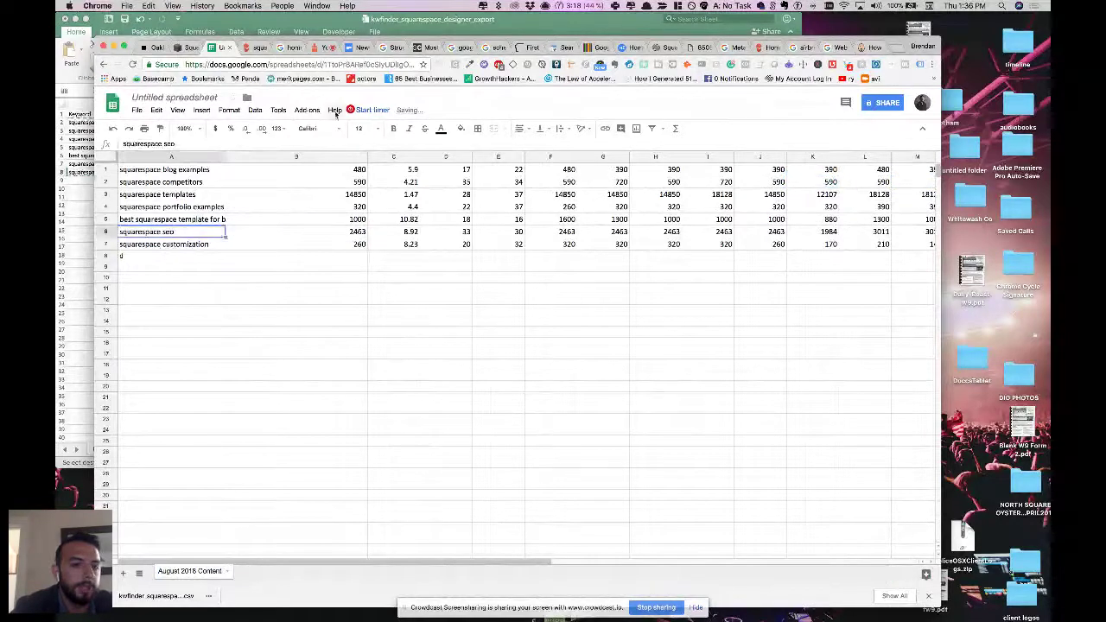
Widen column A to fit the full keyword "best squarespace template for blog".
left_click(207, 156)
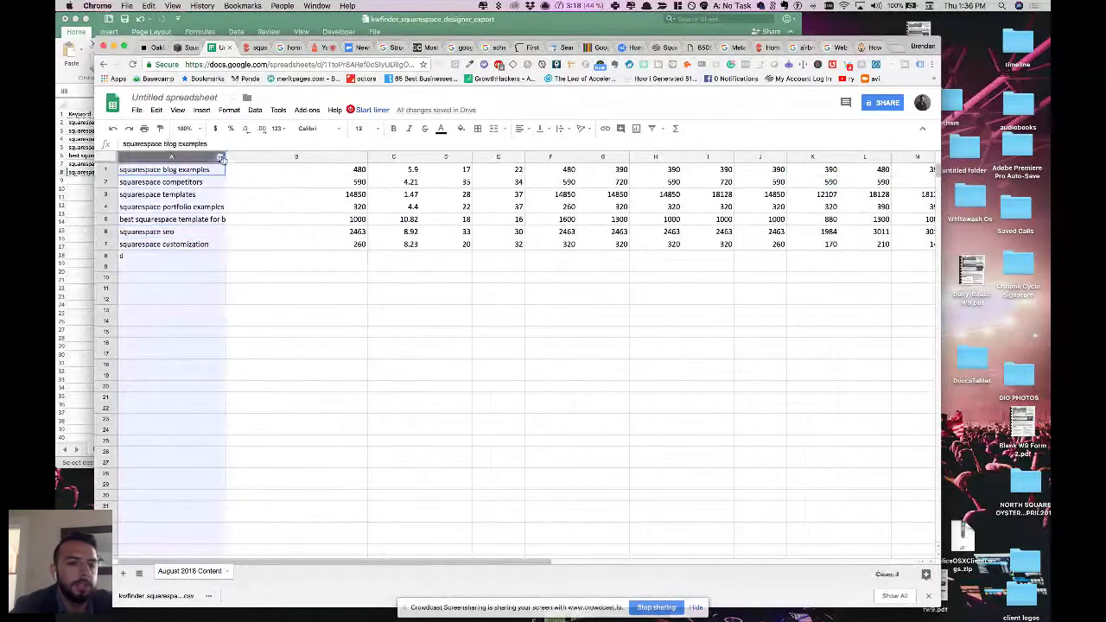
left_click(220, 157)
left_click(204, 244)
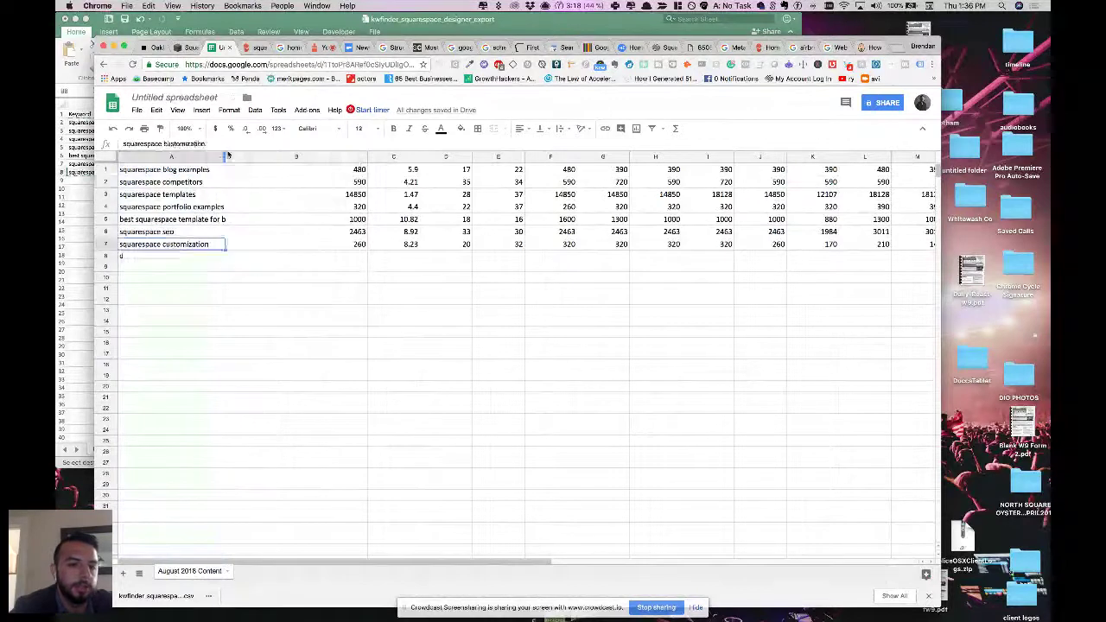
left_click(223, 156)
left_click(277, 291)
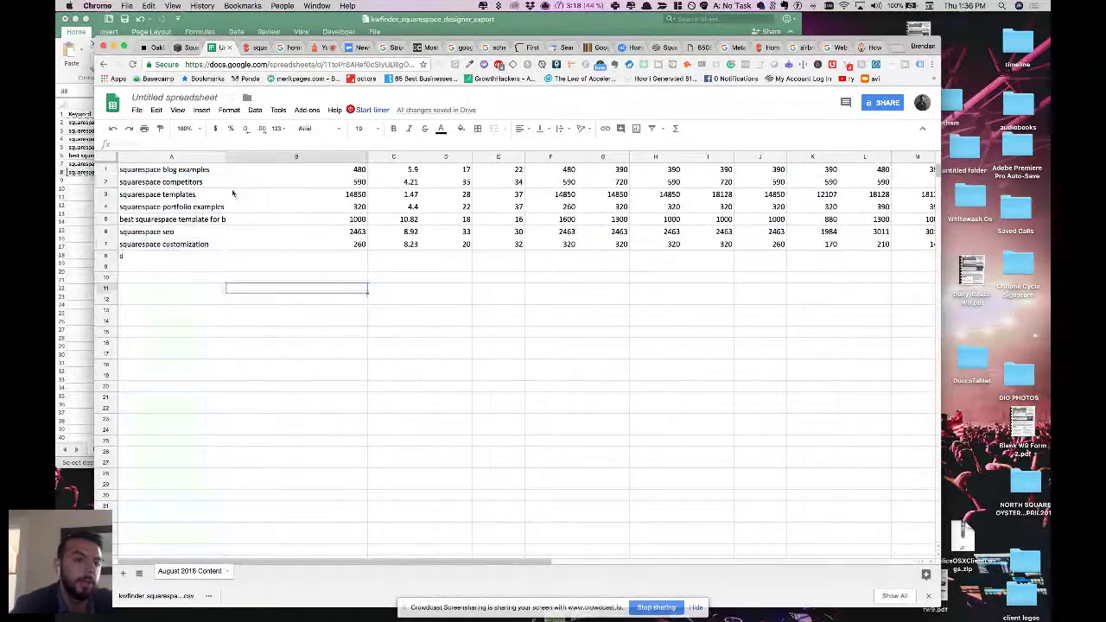
left_click_drag(226, 156, 270, 161)
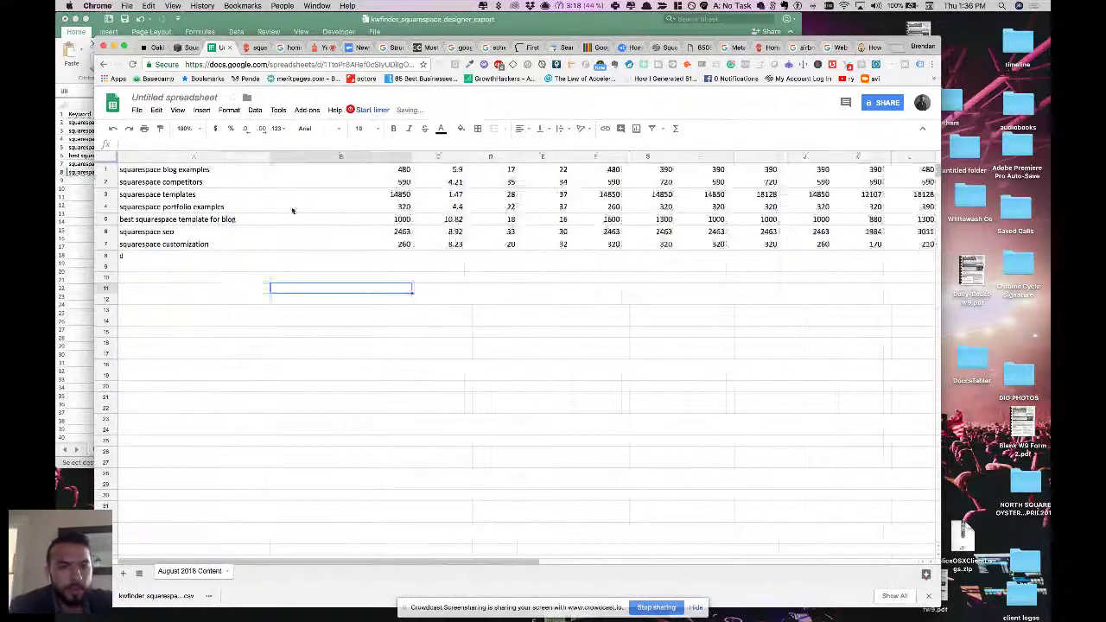
left_click(251, 219)
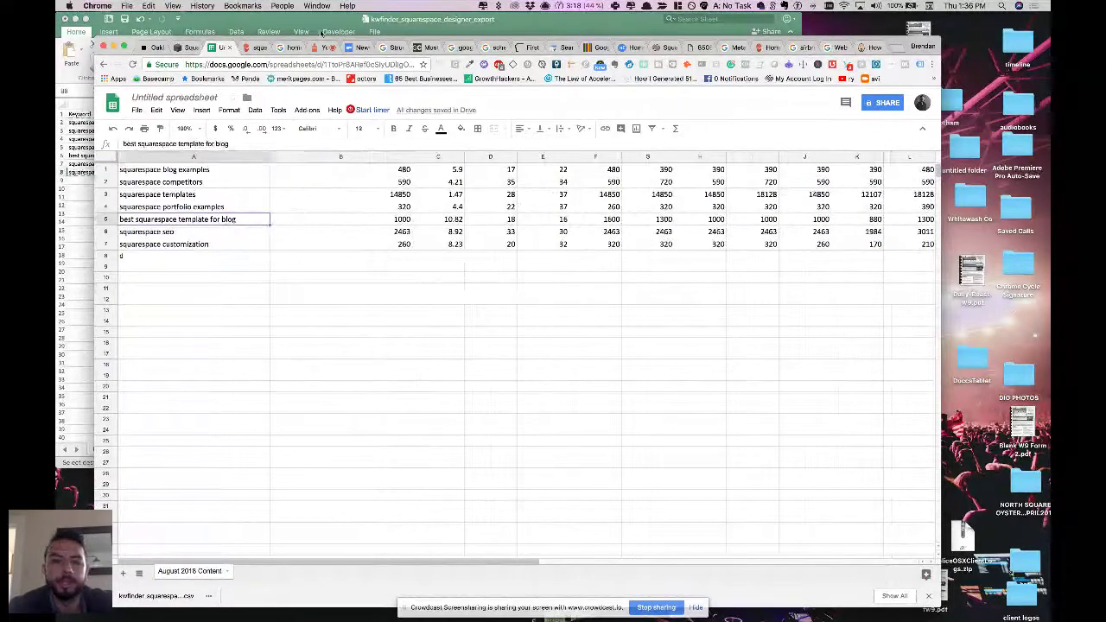
Switch to KWFinder and look through the keyword suggestions for "squarespace designer" and their difficulty scores.
left_click(255, 48)
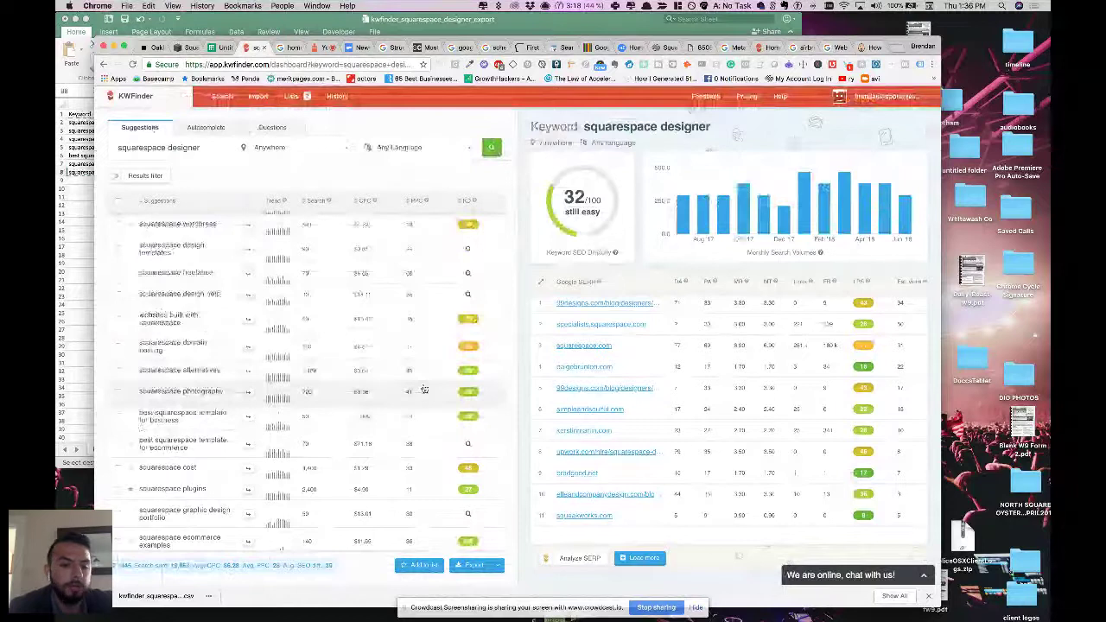
scroll(449, 419, "down", 10)
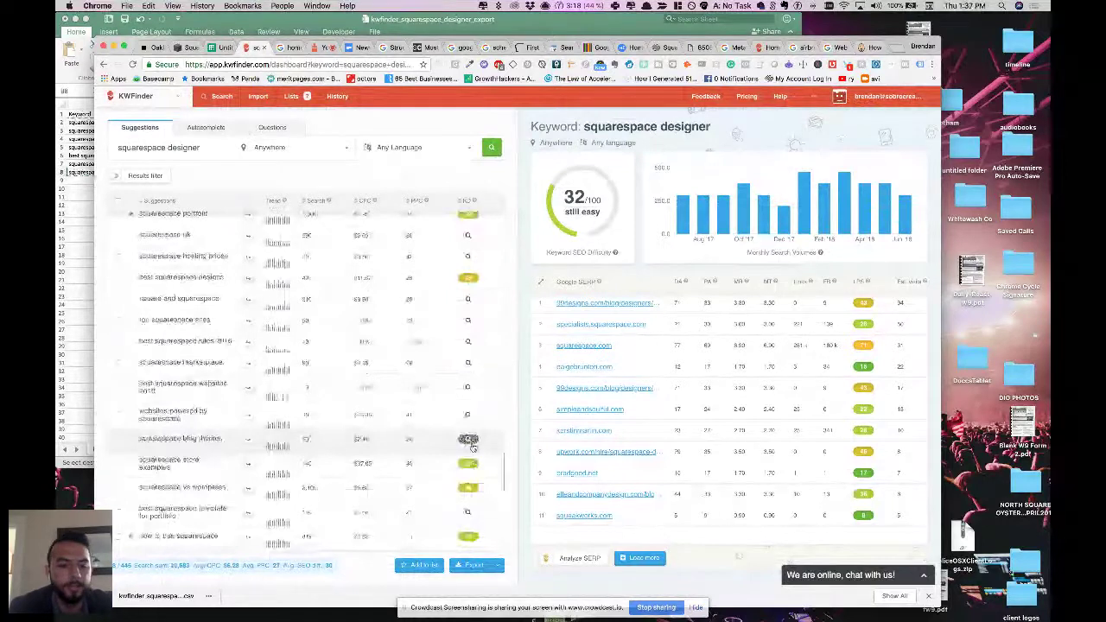
scroll(379, 415, "down", 10)
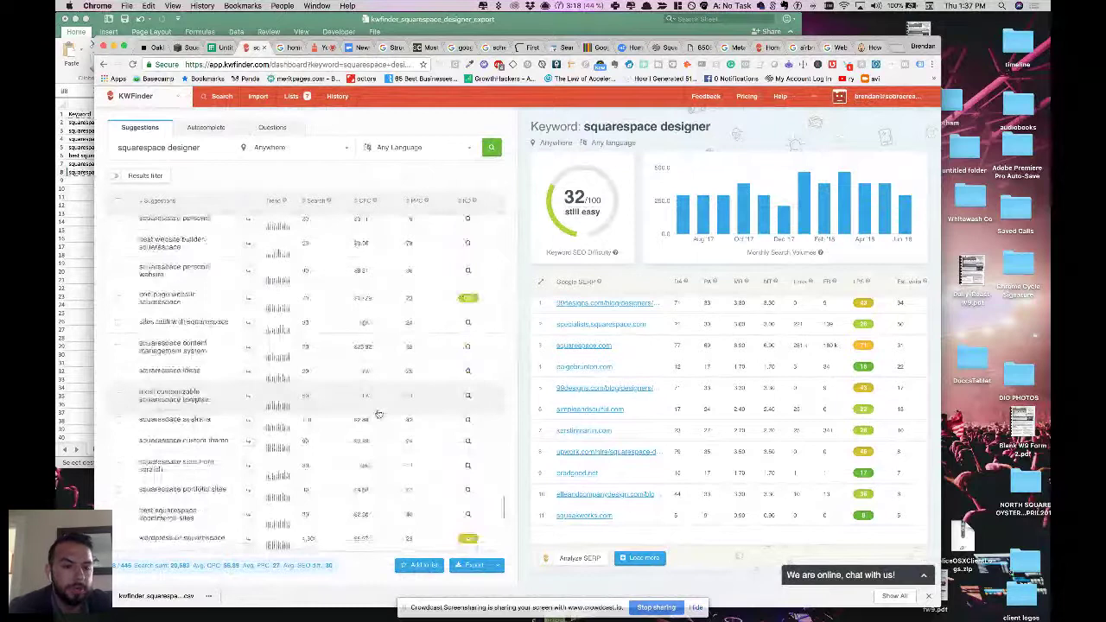
scroll(379, 415, "down", 10)
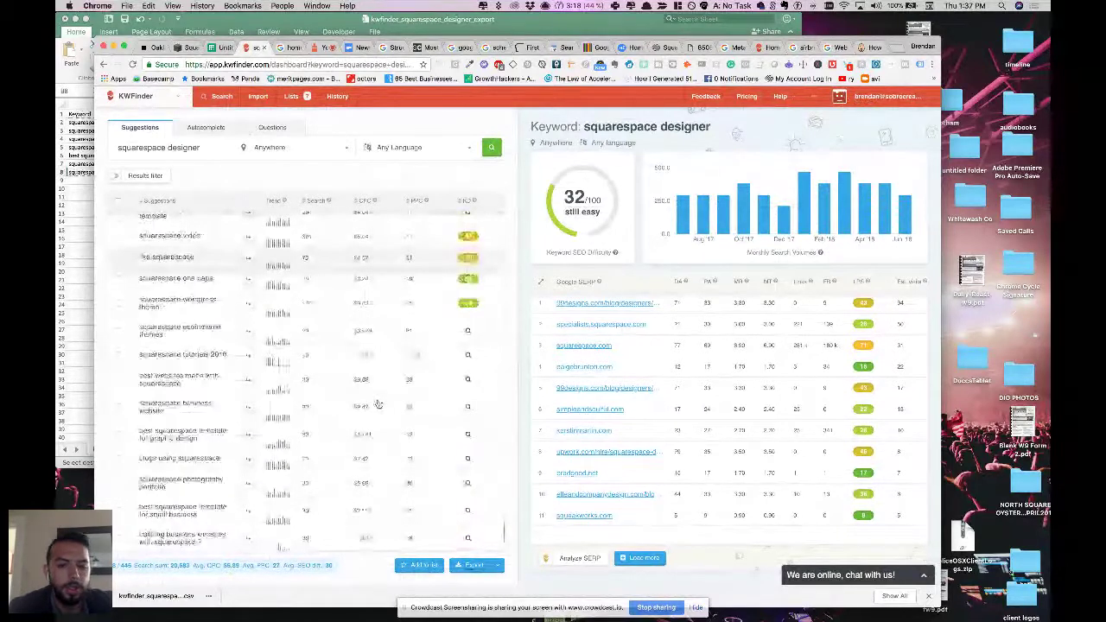
scroll(484, 288, "up", 15)
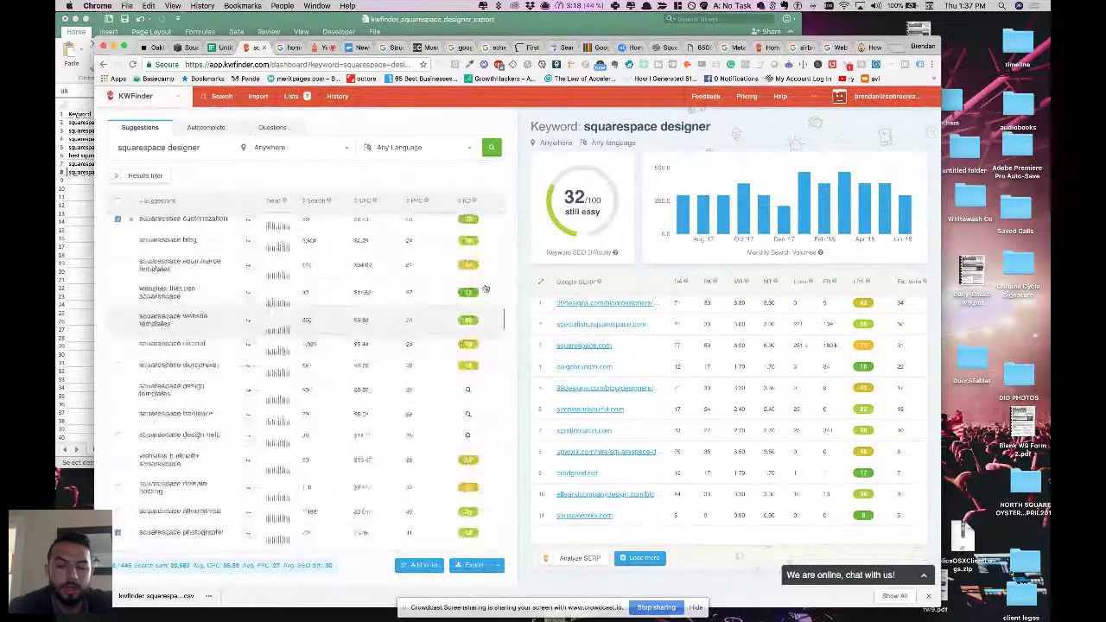
scroll(485, 289, "up", 4)
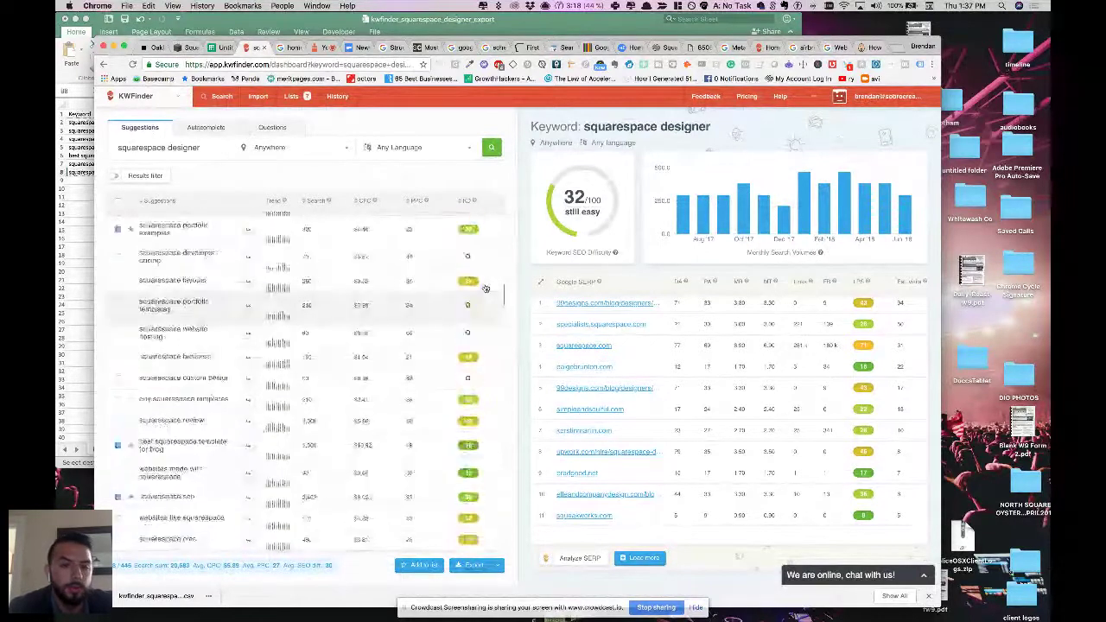
scroll(442, 308, "up", 5)
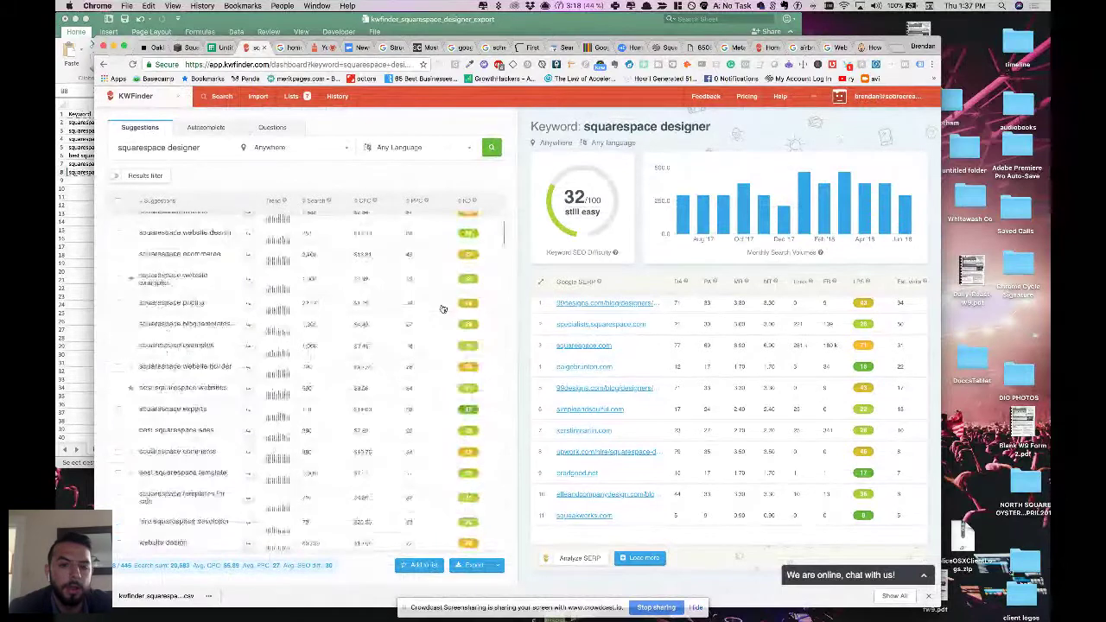
scroll(428, 333, "up", 3)
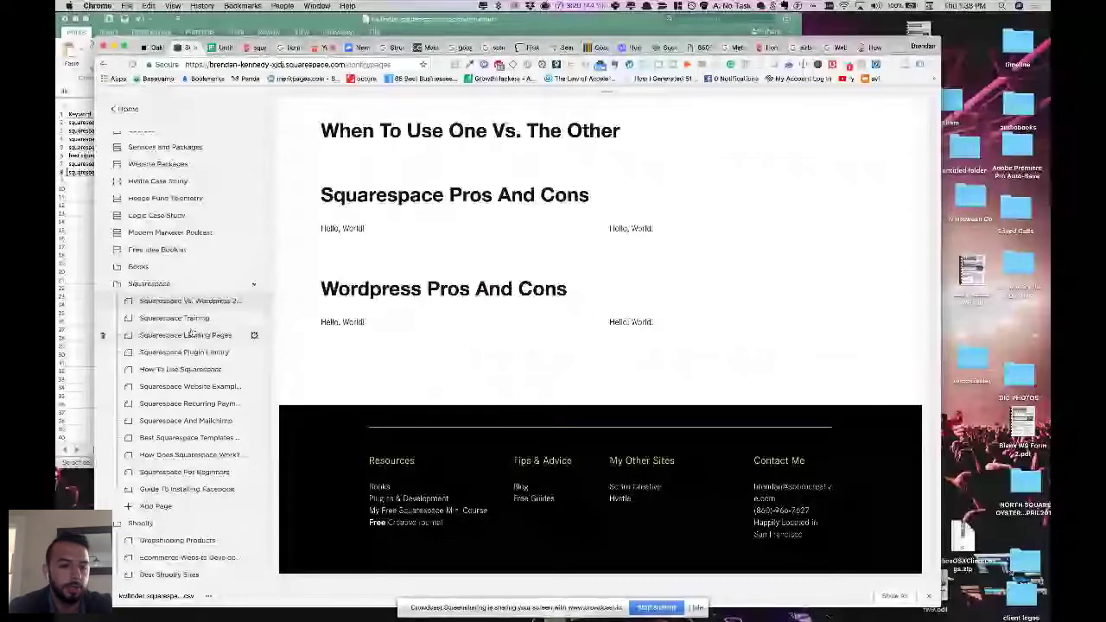
Review the "Squarespace Vs. Wordpress 2018" page and the JSON-LD header code in its advanced settings, and leave without saving.
scroll(561, 290, "up", 5)
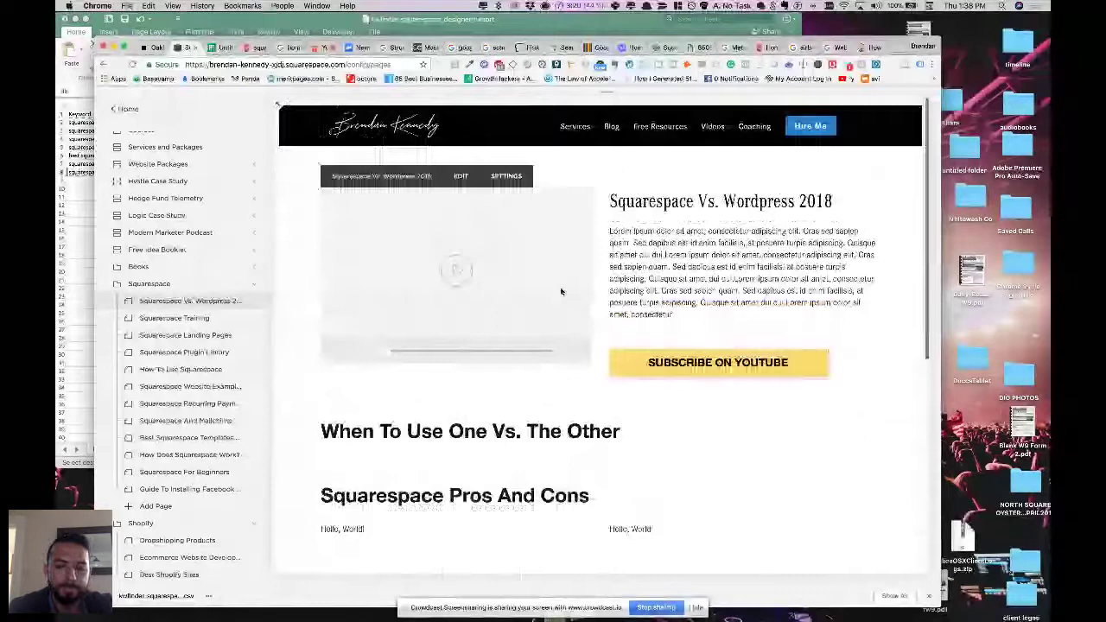
scroll(561, 291, "down", 3)
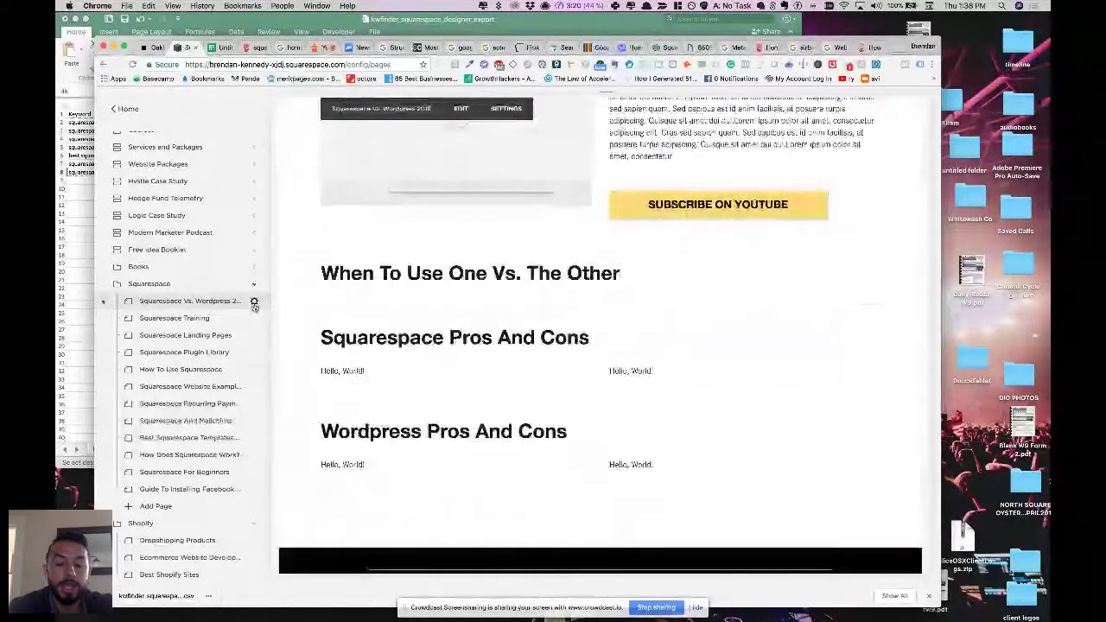
left_click(255, 303)
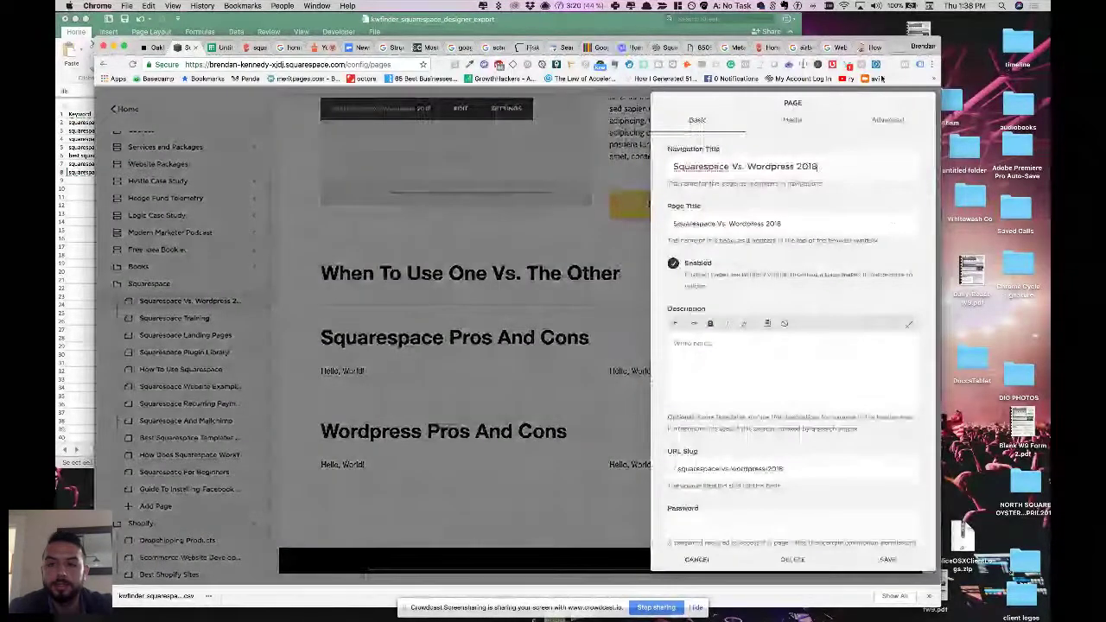
left_click(878, 116)
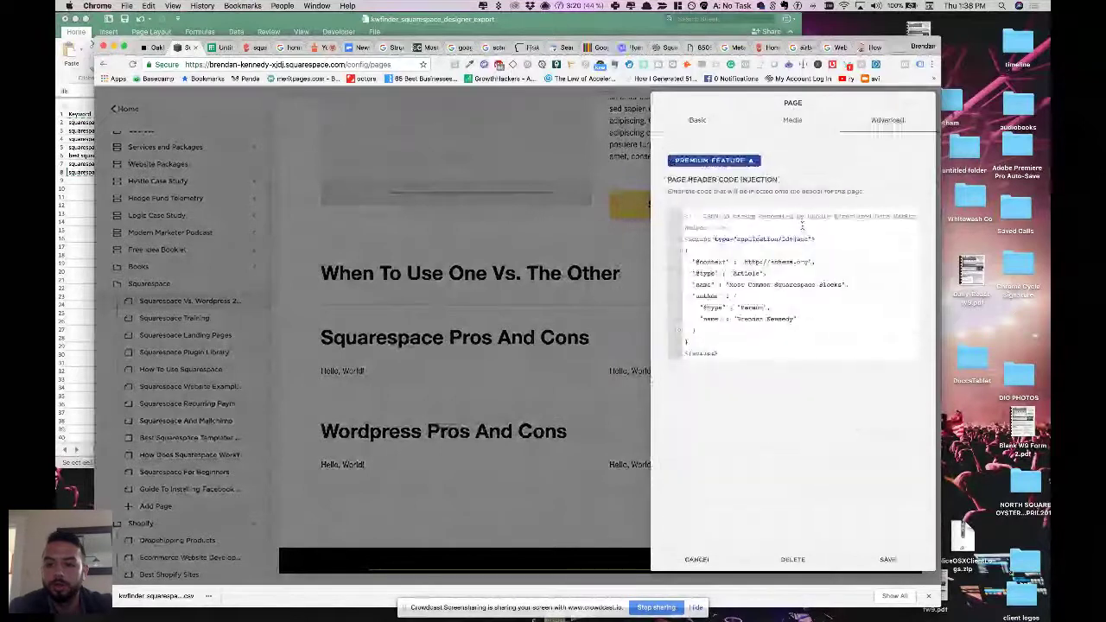
left_click_drag(767, 273, 683, 211)
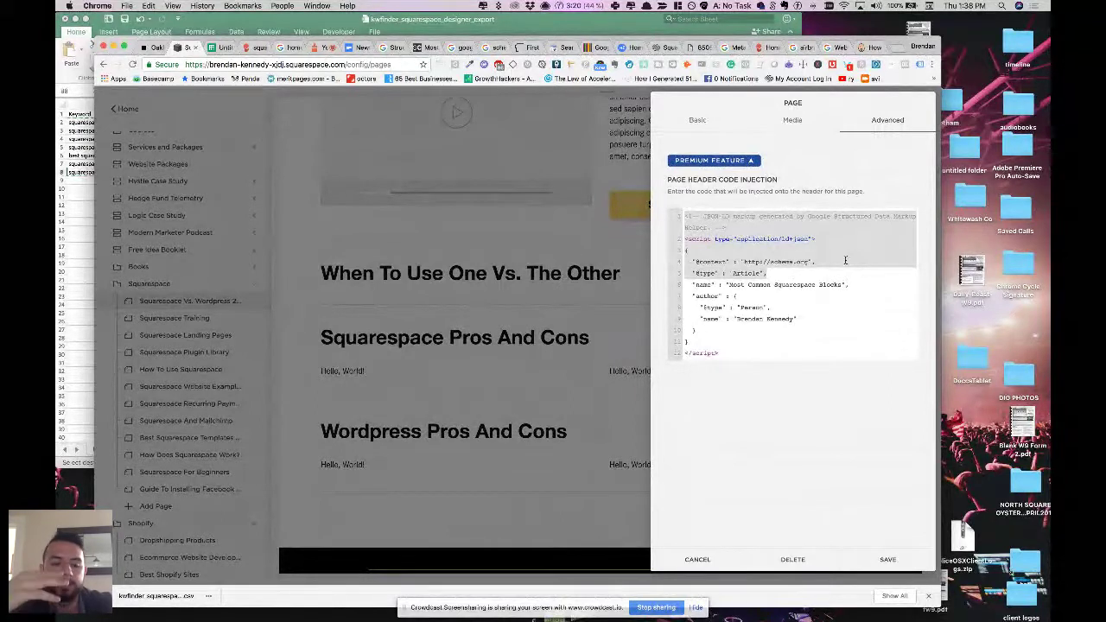
left_click(672, 556)
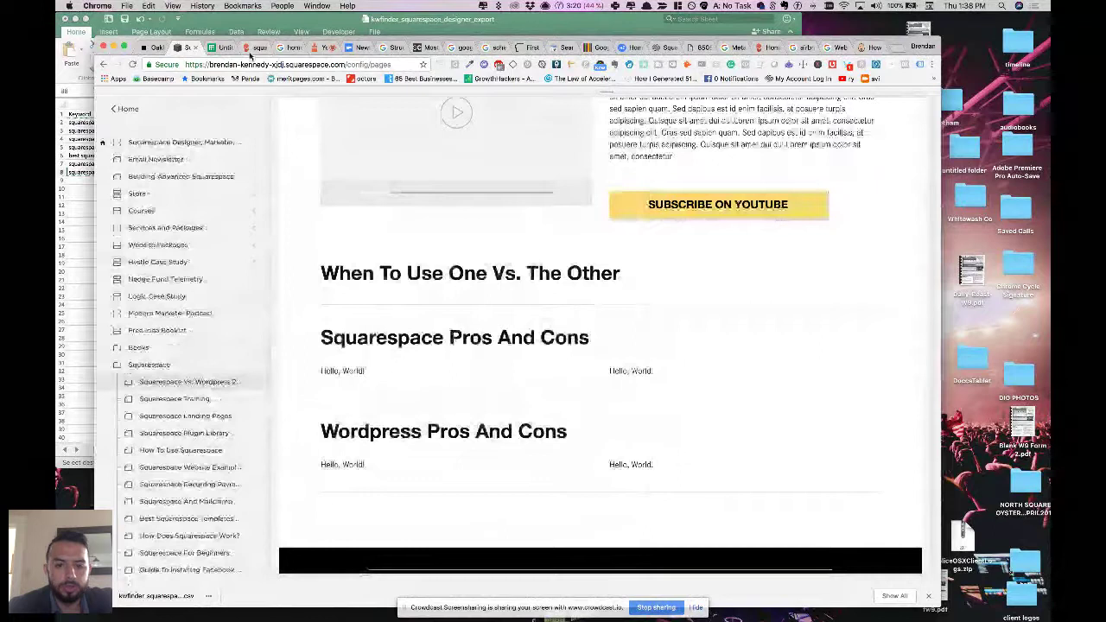
In the Newsletter document, complete the Youtube line of the recommended tools as "Youtube - TubeBuddy".
left_click(289, 47)
left_click(418, 384)
key("BackSpace")
key("BackSpace")
key("BackSpace")
type("- TubeBuddy")
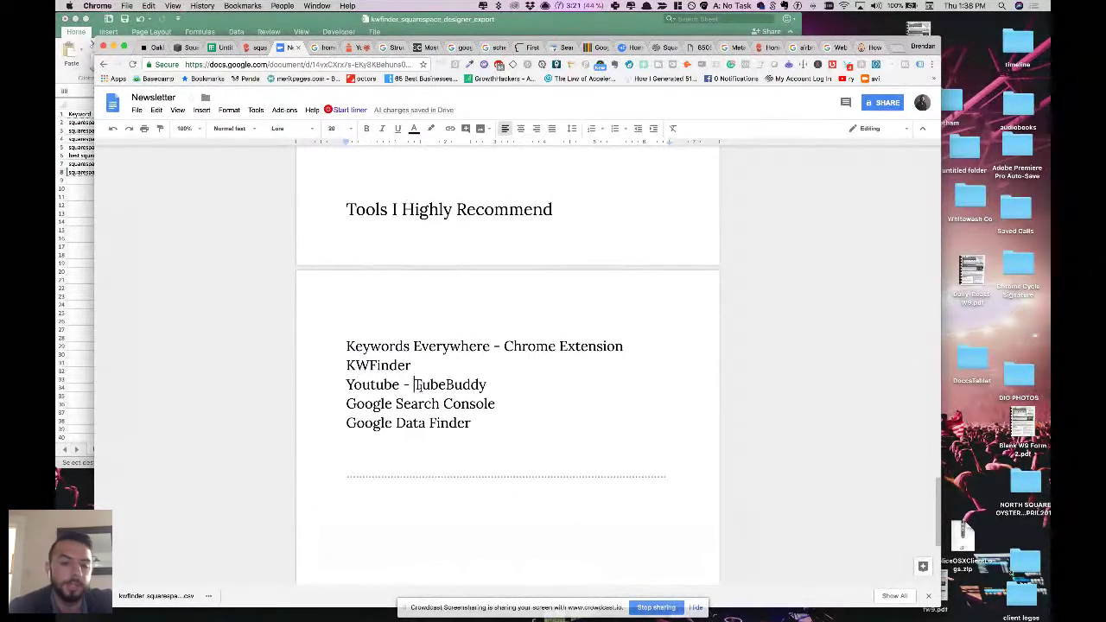
key("Up")
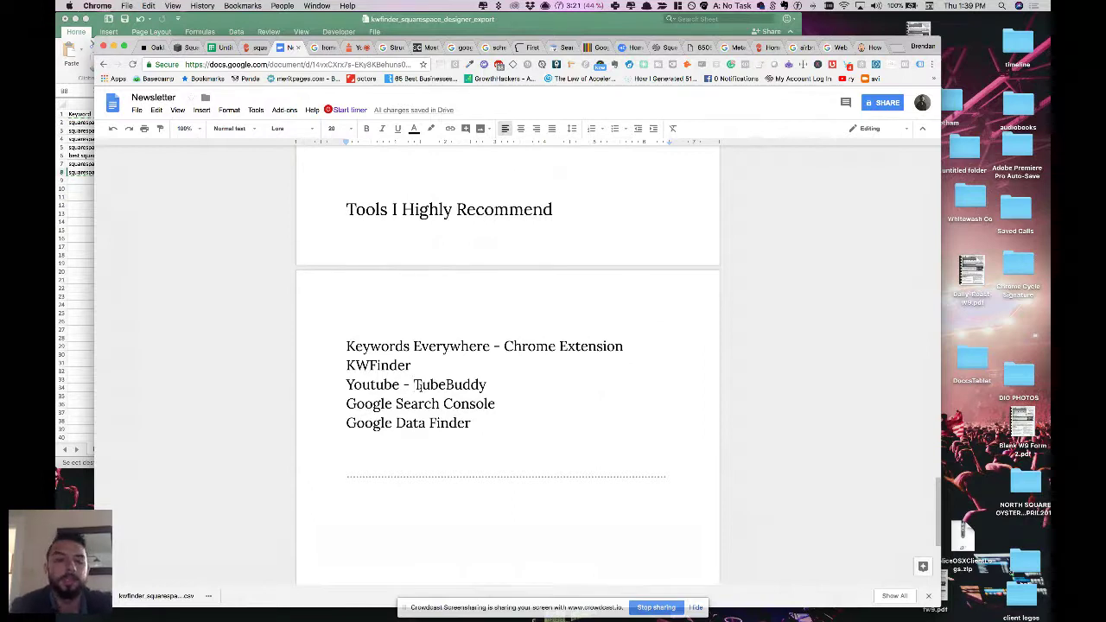
Search Google for "keywords everywhere" in a new tab and look over the results.
key("super+t")
type("keywords everywhere")
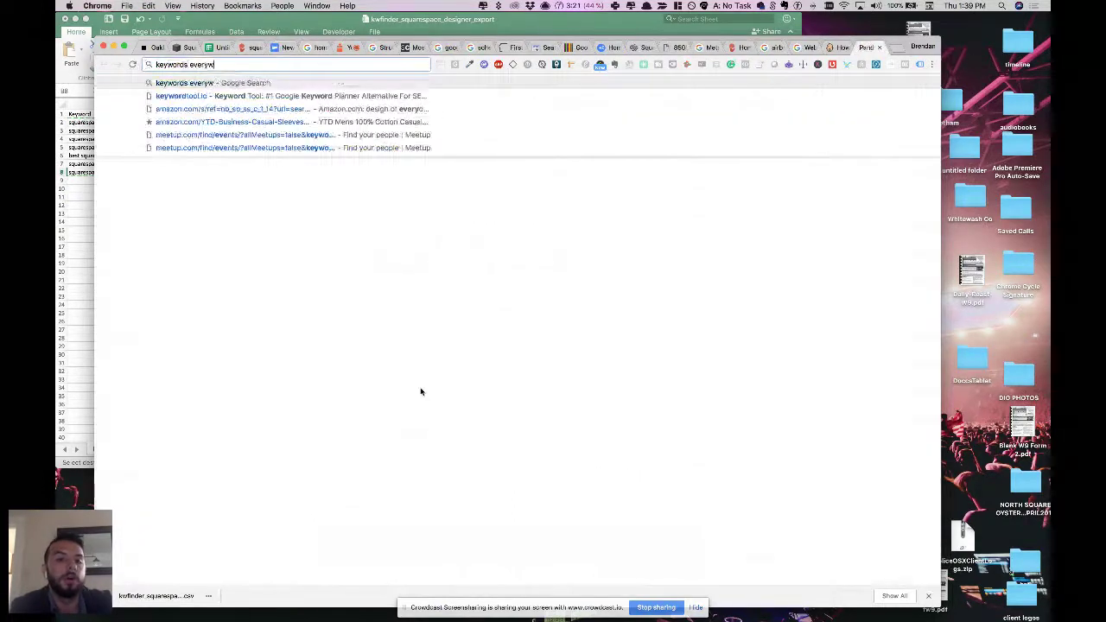
key("Return")
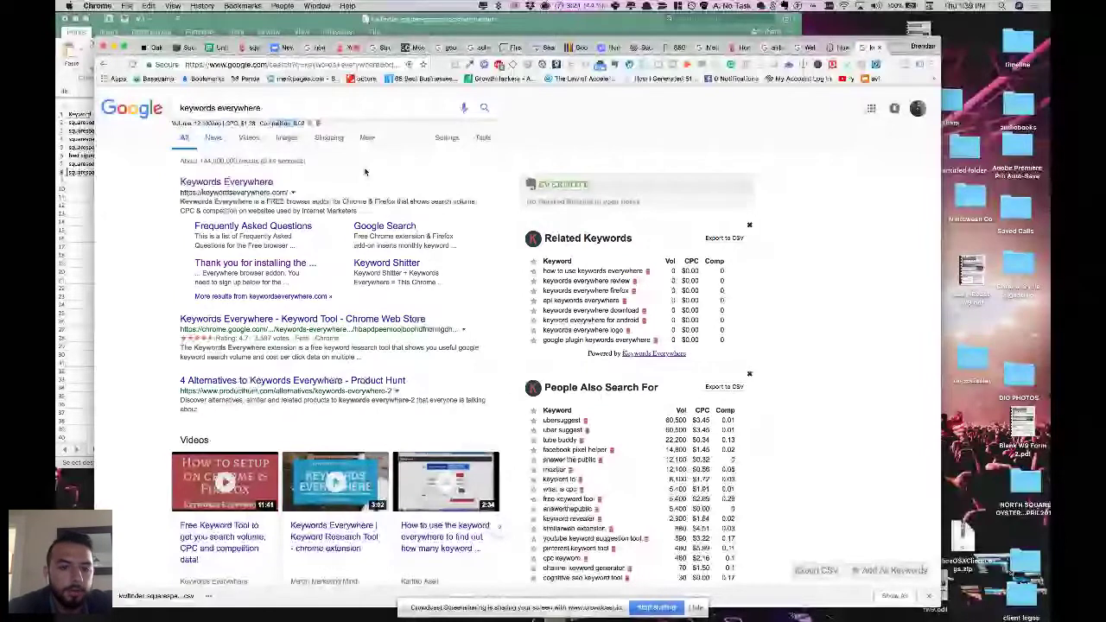
scroll(512, 229, "down", 1)
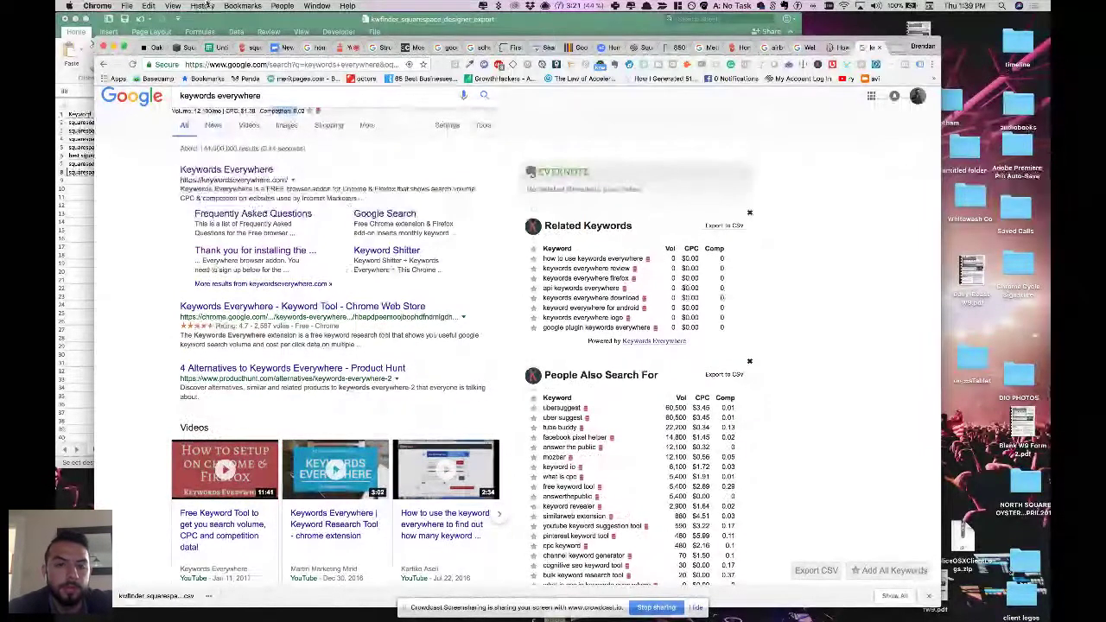
Return to the Newsletter document and highlight the Google Search Console and Google Data Finder lines in the tools list.
left_click(286, 47)
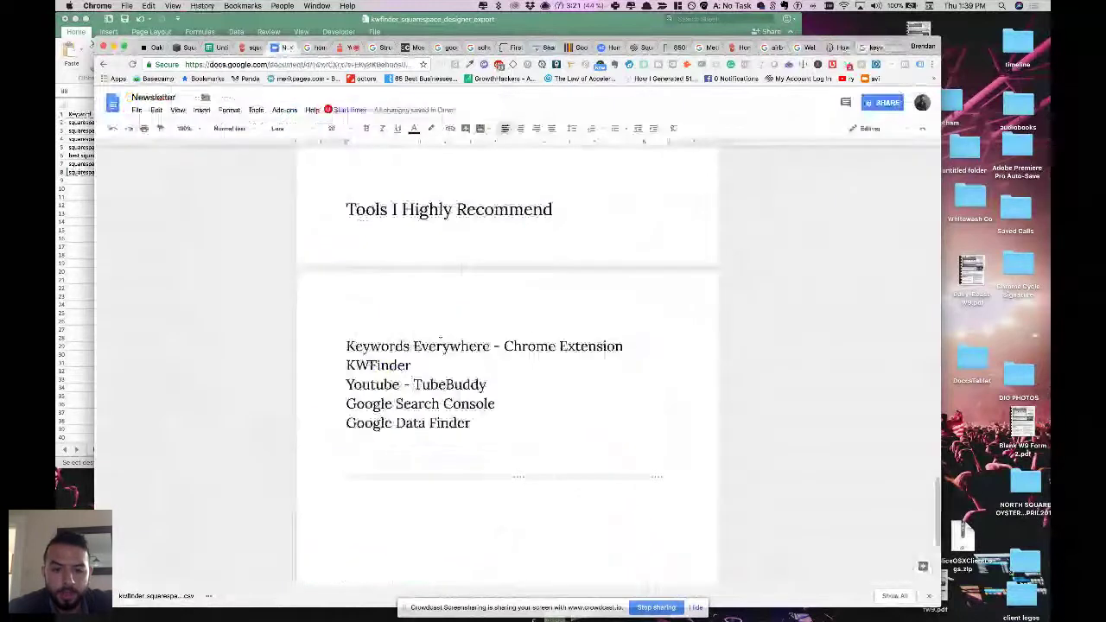
left_click_drag(507, 367, 346, 367)
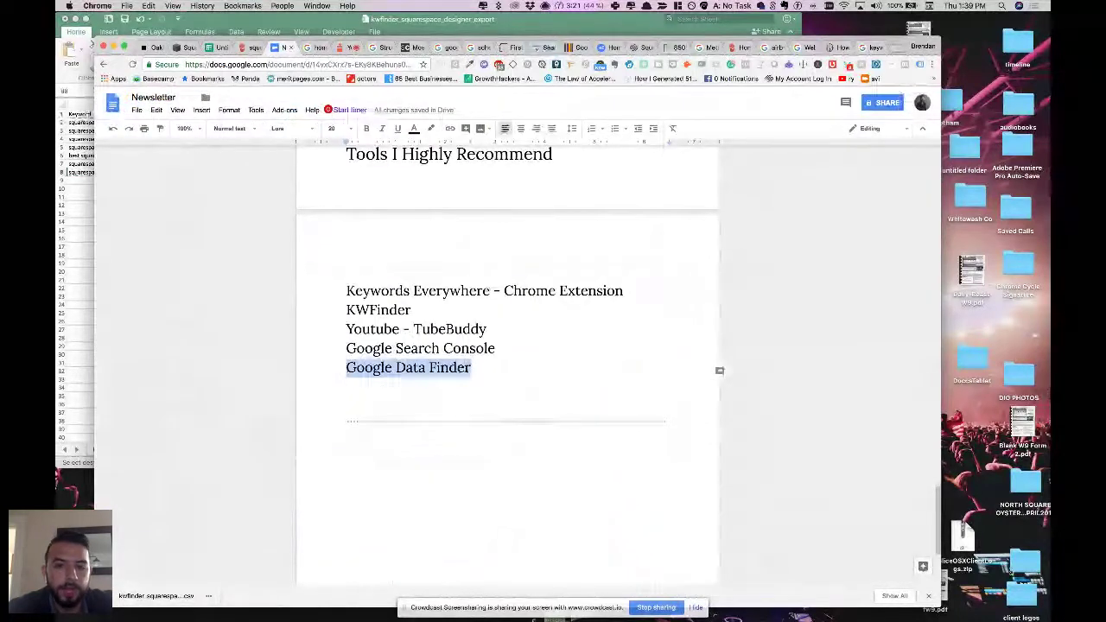
left_click_drag(500, 348, 346, 349)
left_click(358, 349)
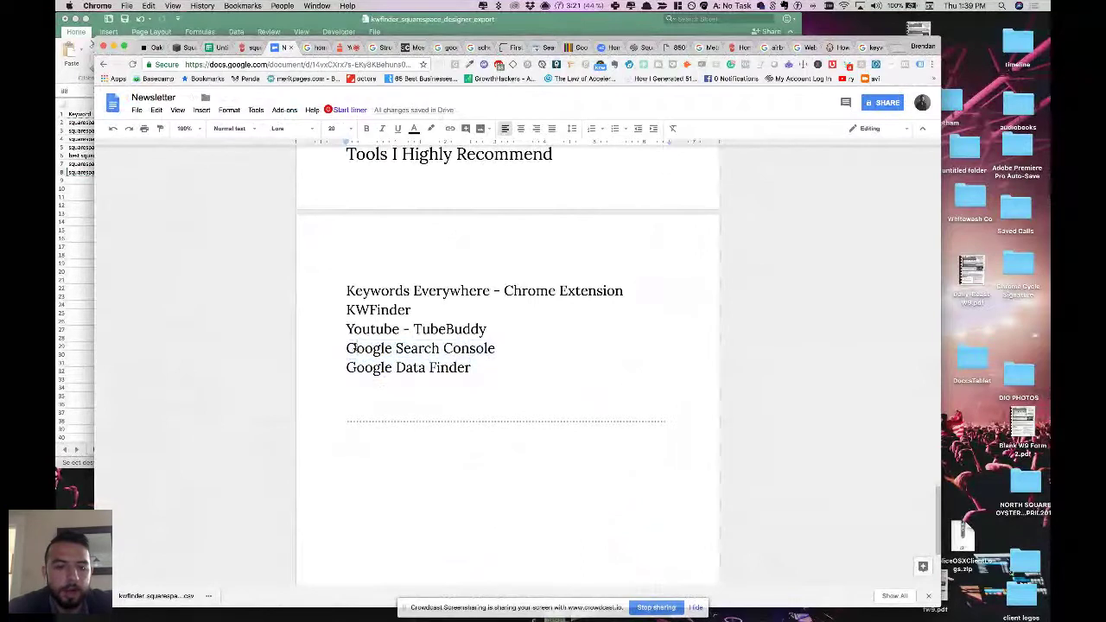
left_click_drag(479, 366, 316, 355)
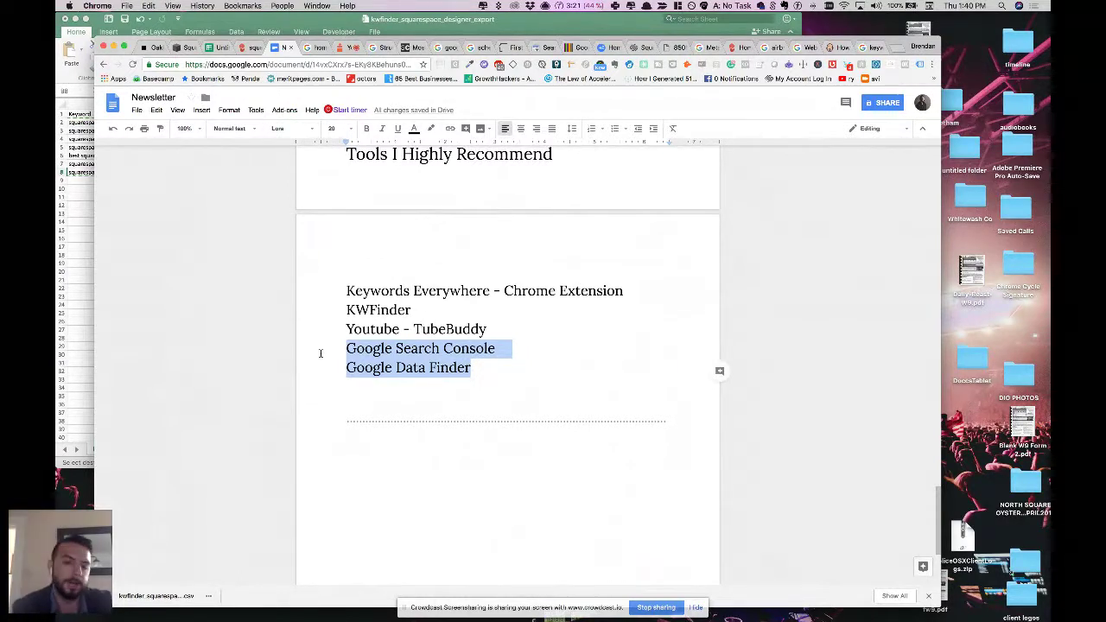
Read through the Advanced Squarespace SEO Tips section of the newsletter, including the Schema Markup notes.
scroll(324, 350, "down", 3)
scroll(329, 347, "up", 5)
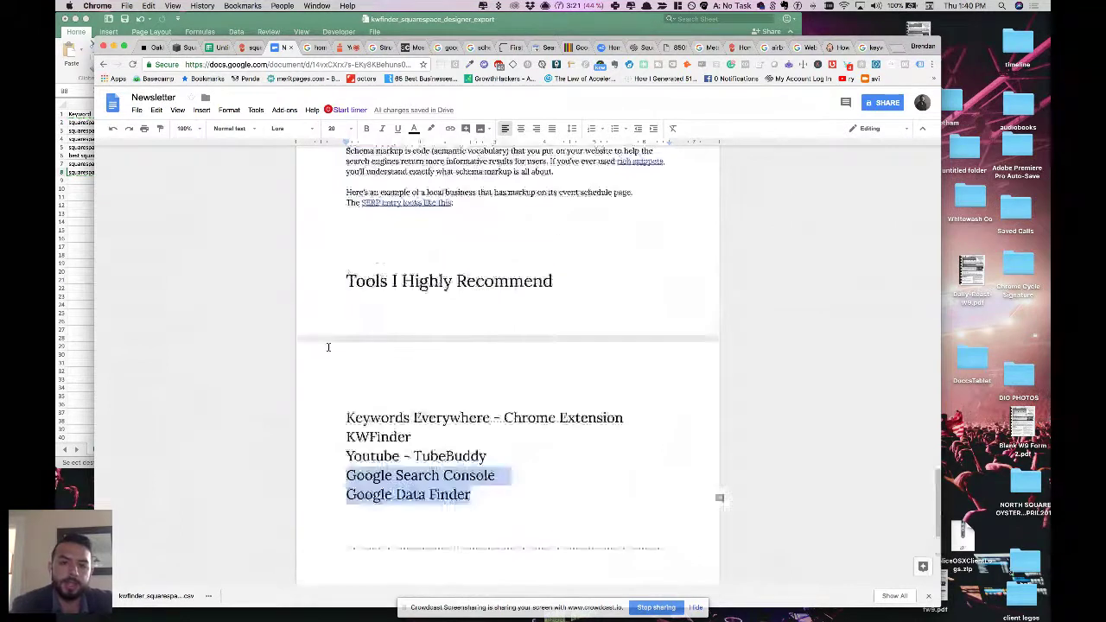
scroll(329, 346, "up", 5)
scroll(329, 346, "down", 1)
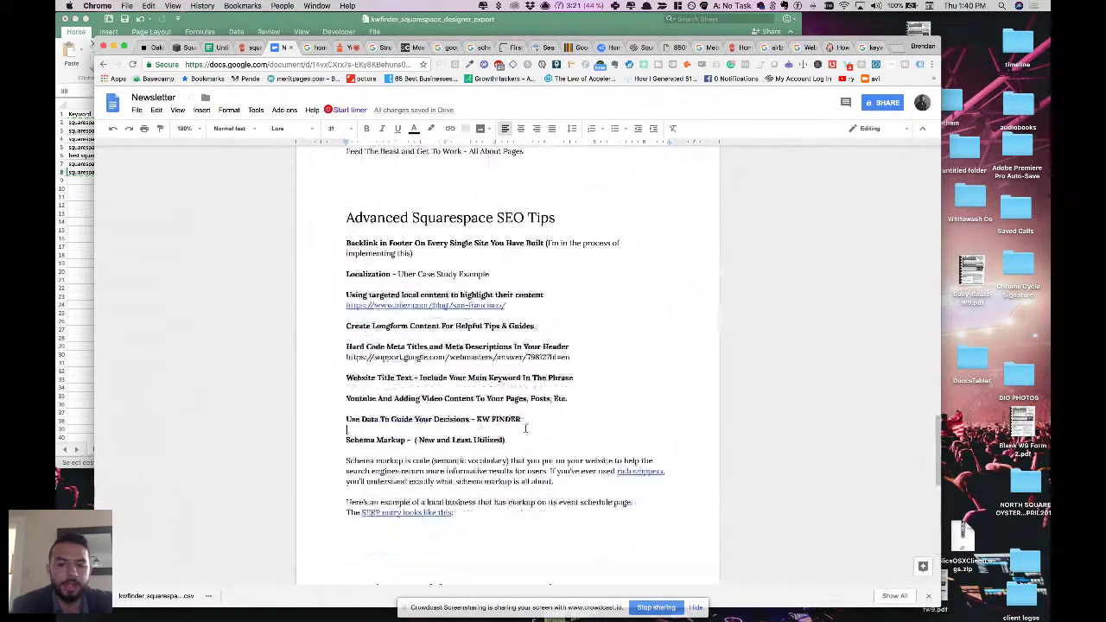
scroll(428, 303, "down", 4)
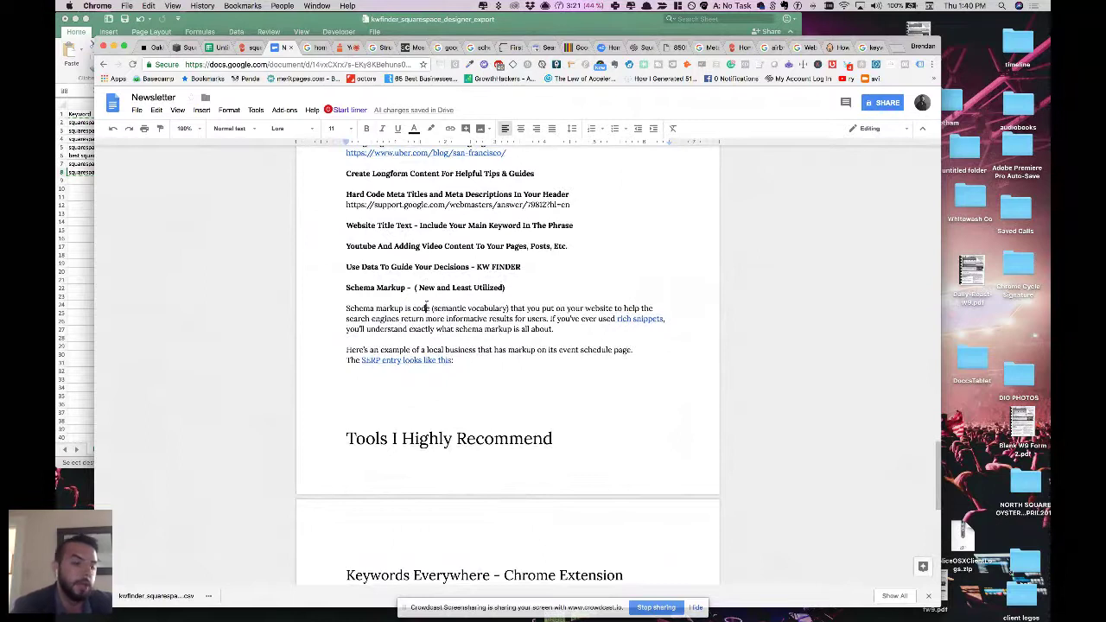
scroll(426, 298, "down", 1)
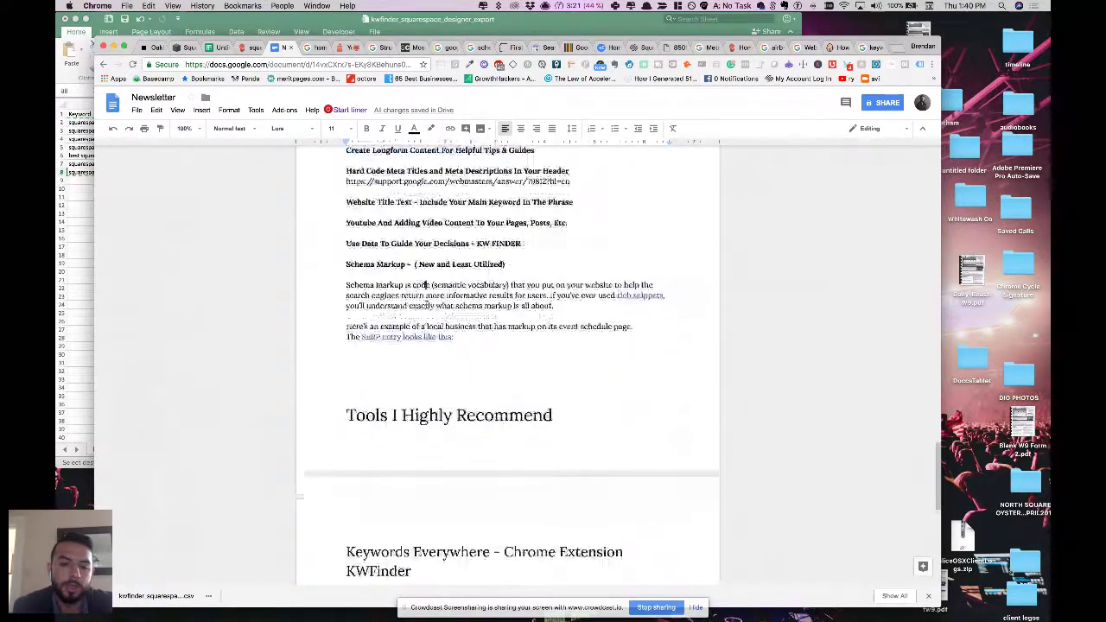
scroll(427, 272, "up", 4)
left_click(488, 347)
key("BackSpace")
scroll(488, 347, "up", 2)
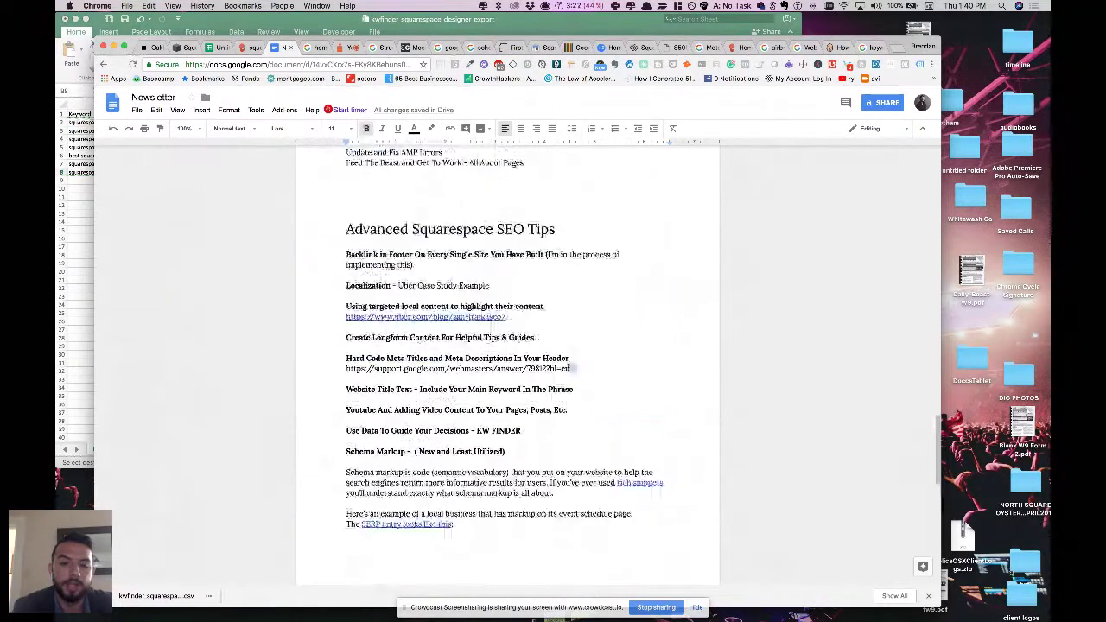
Highlight the Hard Code Meta Titles and Meta Descriptions tip with its Google support link and review the tips around it.
left_click_drag(570, 370, 348, 354)
left_click(349, 351)
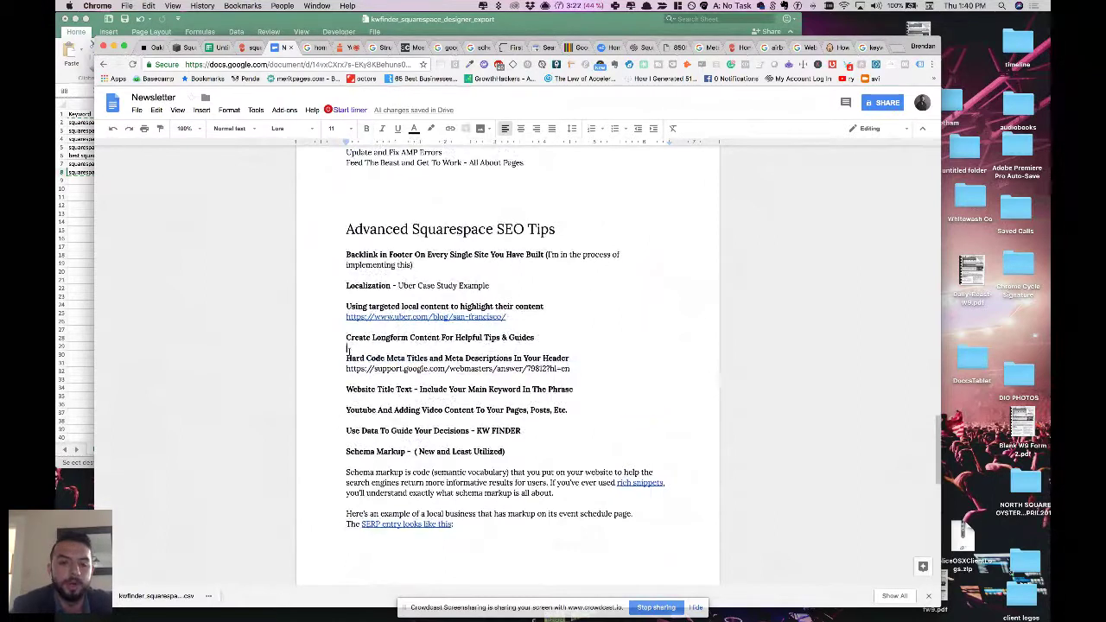
scroll(488, 349, "down", 1)
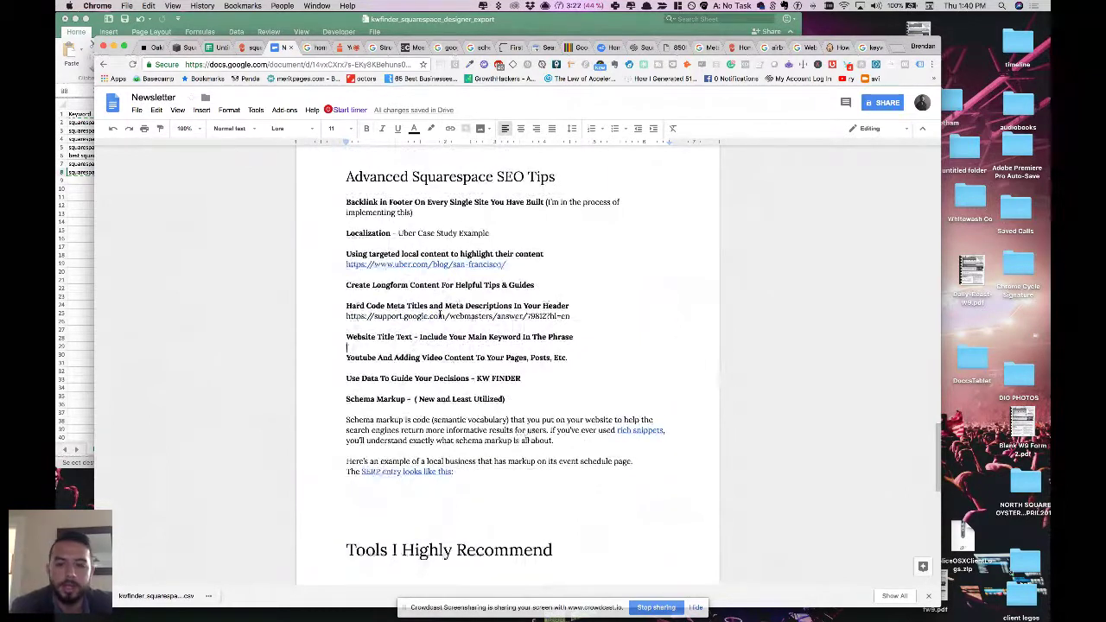
Skim the newsletter from the Google Search Console section to the recommended tools list, and stop the Crowdcast screen sharing.
scroll(441, 316, "up", 15)
scroll(441, 315, "down", 10)
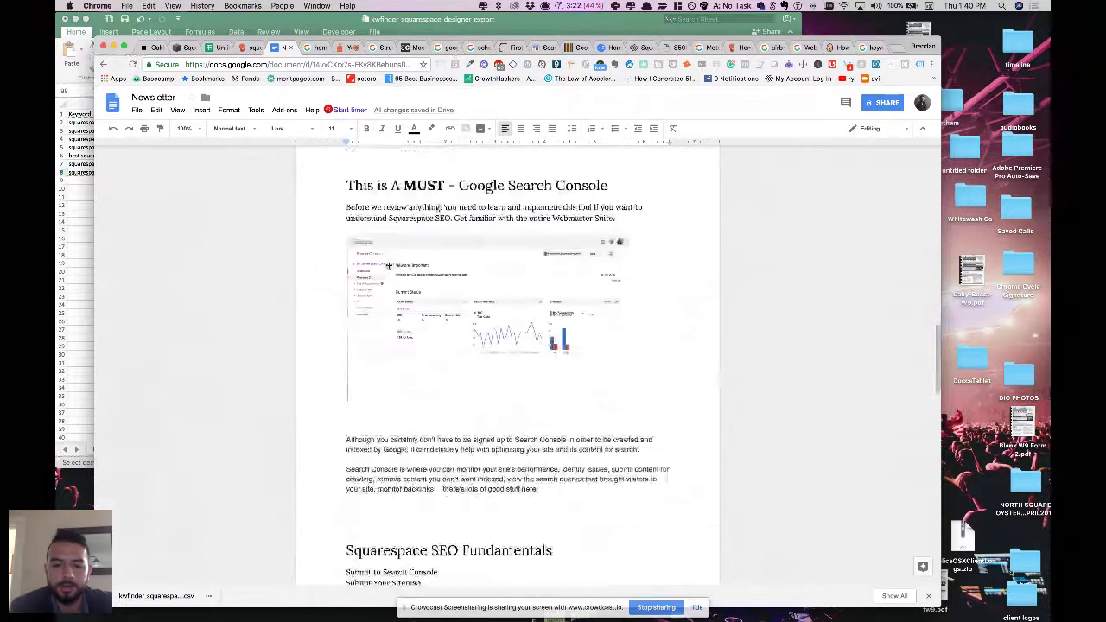
scroll(394, 288, "down", 5)
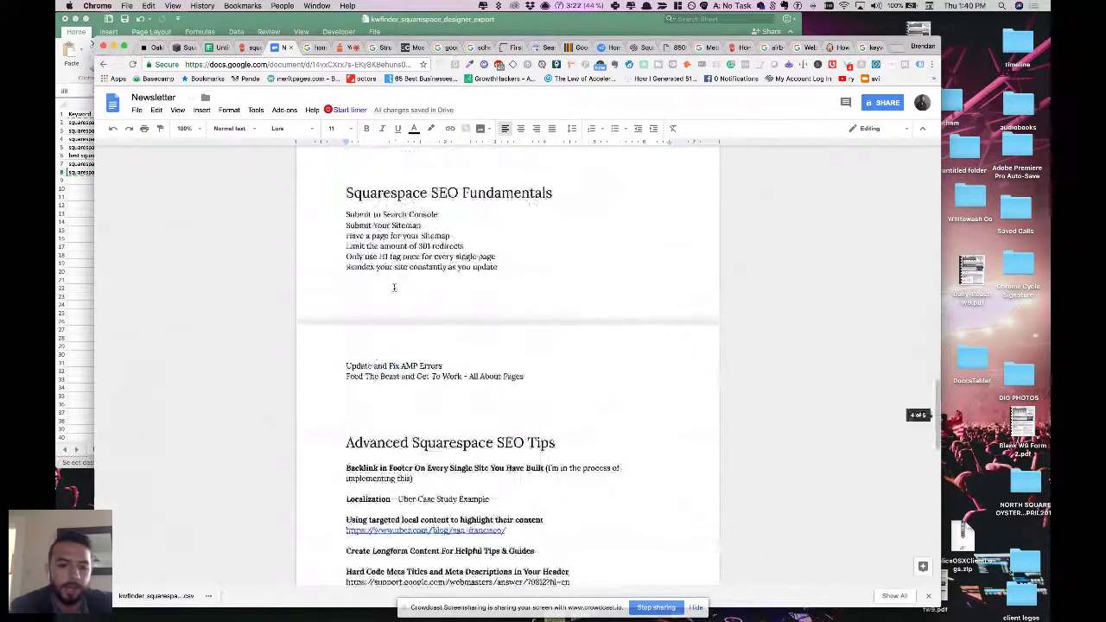
scroll(394, 288, "down", 15)
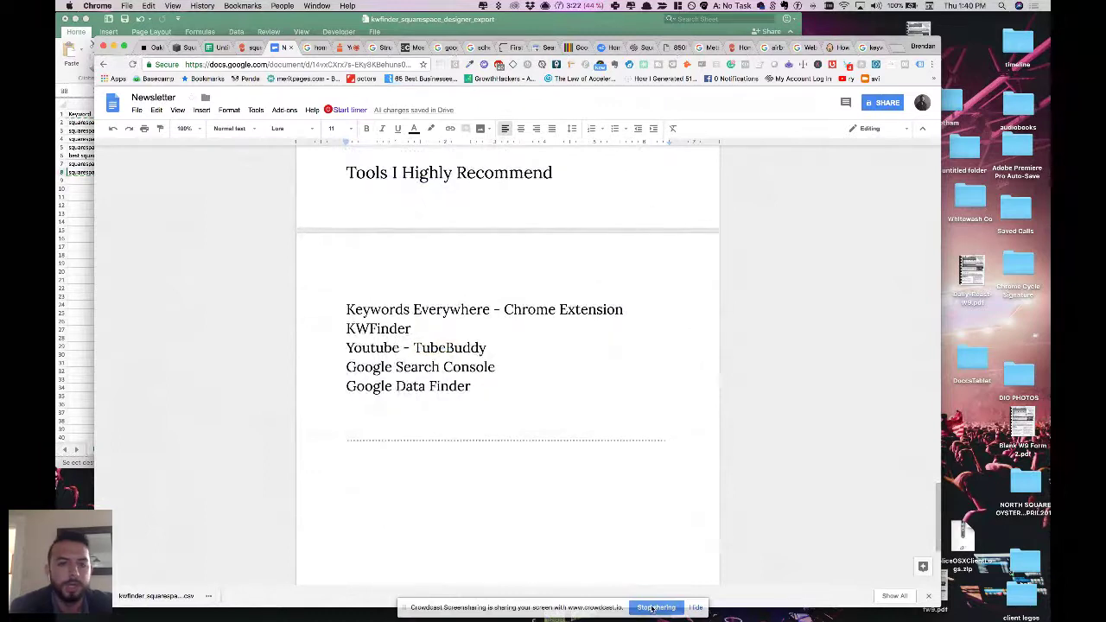
left_click(655, 608)
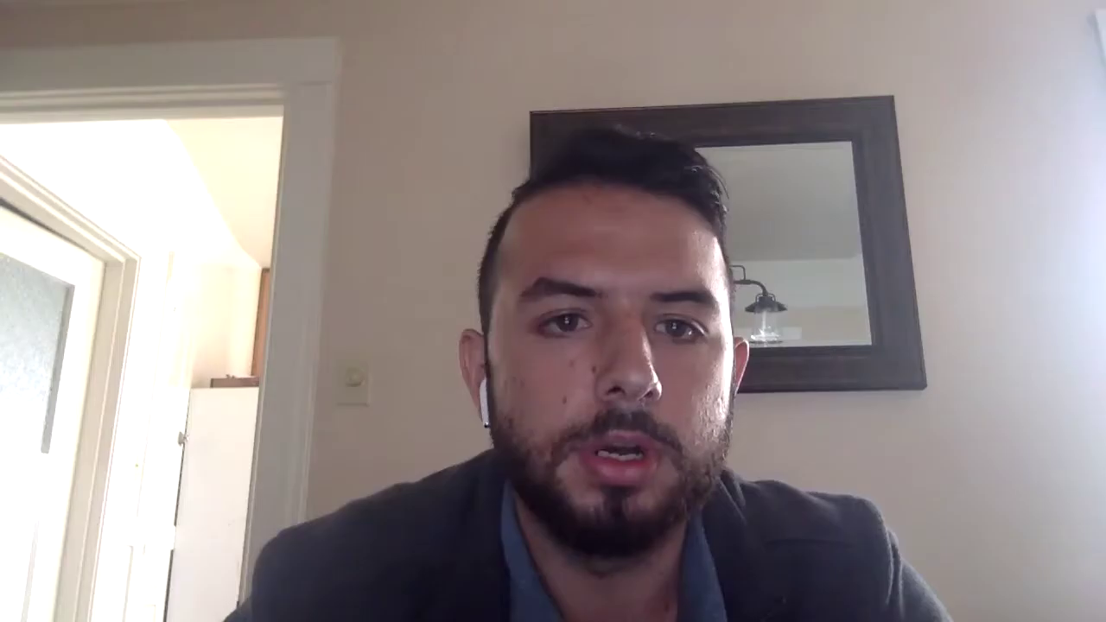